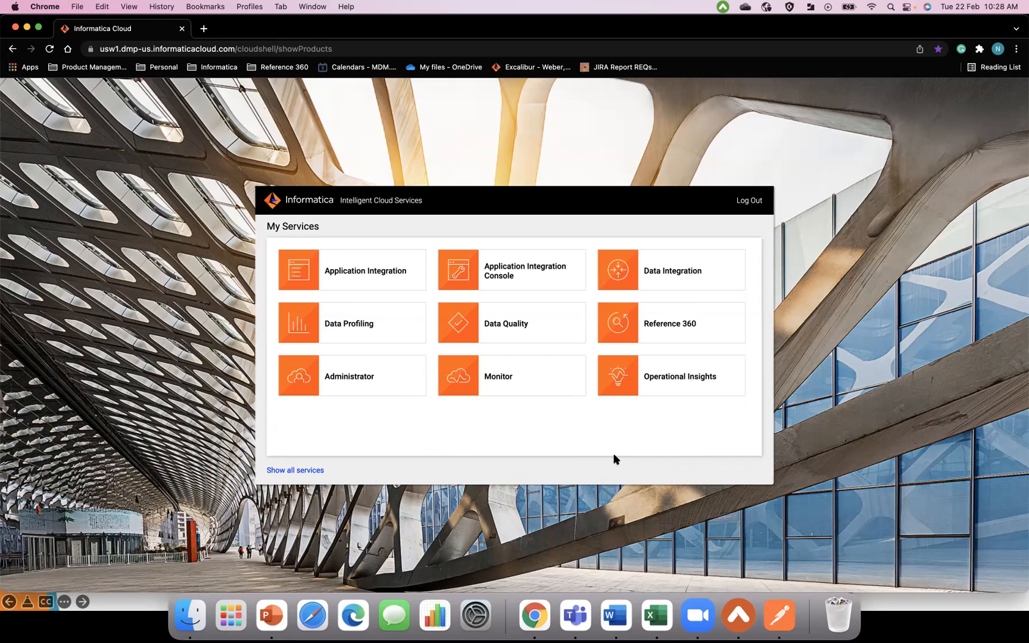
Open the Reference 360 service and go to its Explore page to browse the assets
click(688, 327)
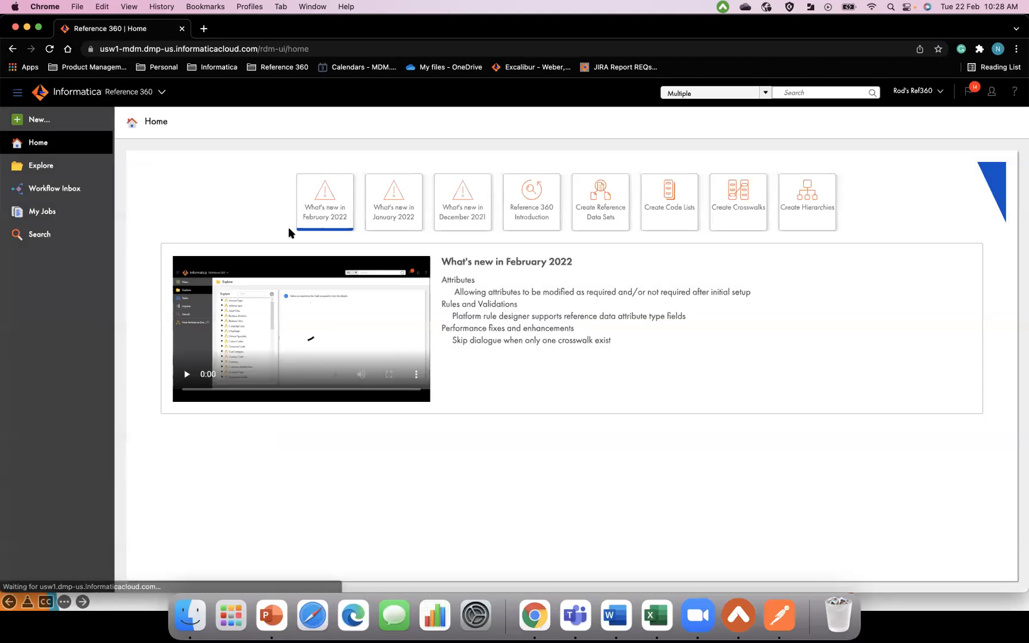
click(59, 171)
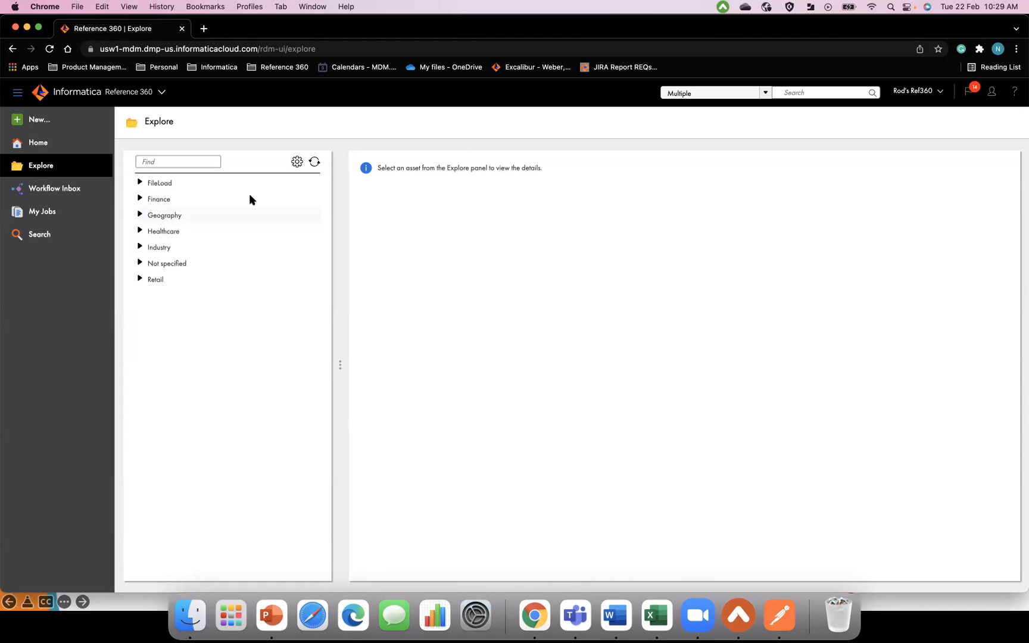
Group the Explore assets by Entity and expand Company-Materials to view its code lists
click(297, 161)
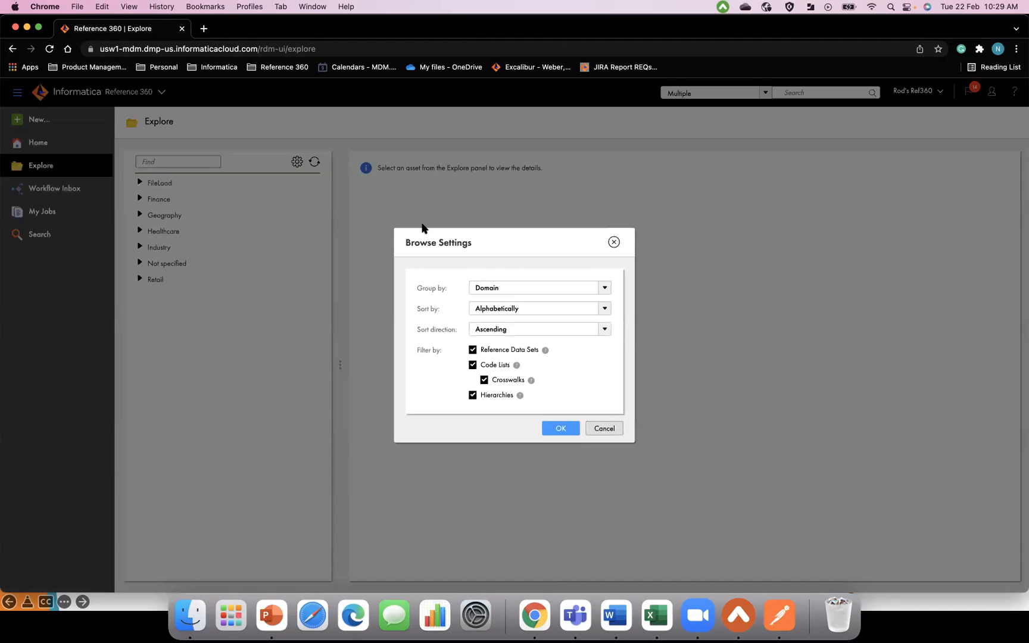
click(527, 288)
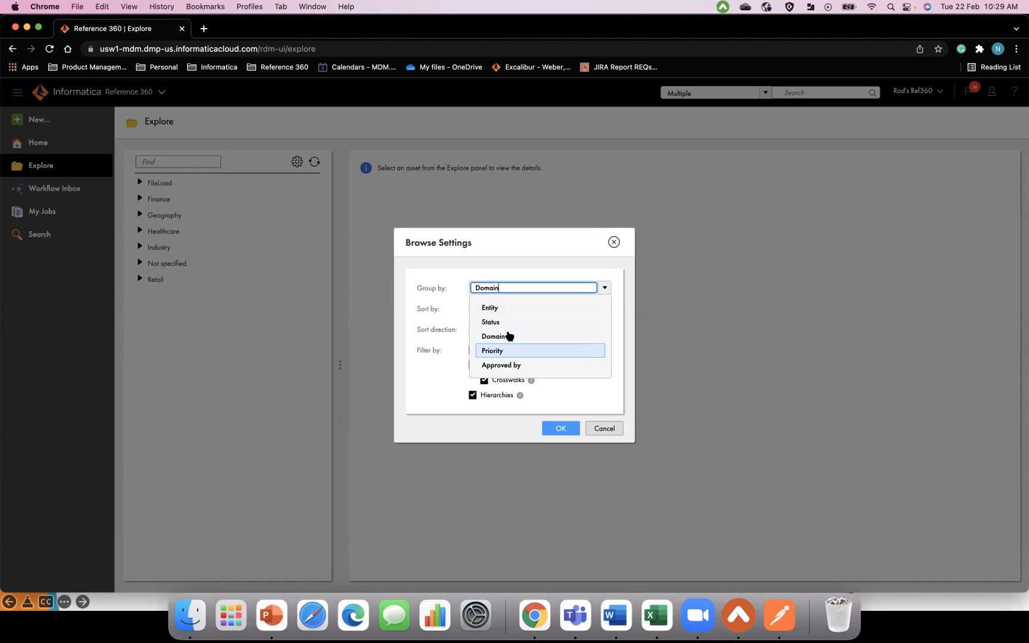
click(510, 308)
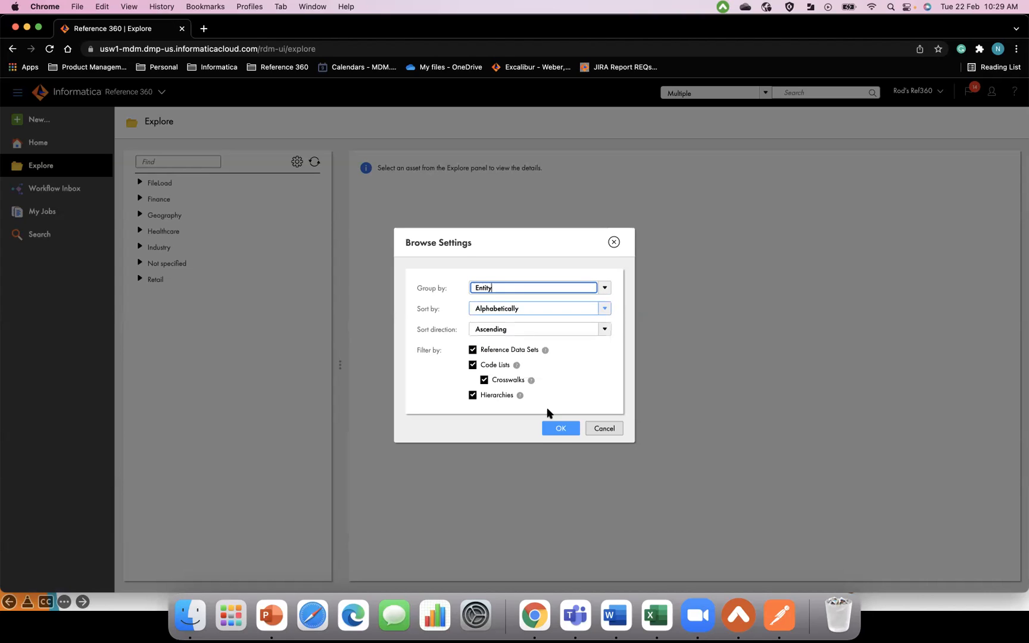
click(560, 428)
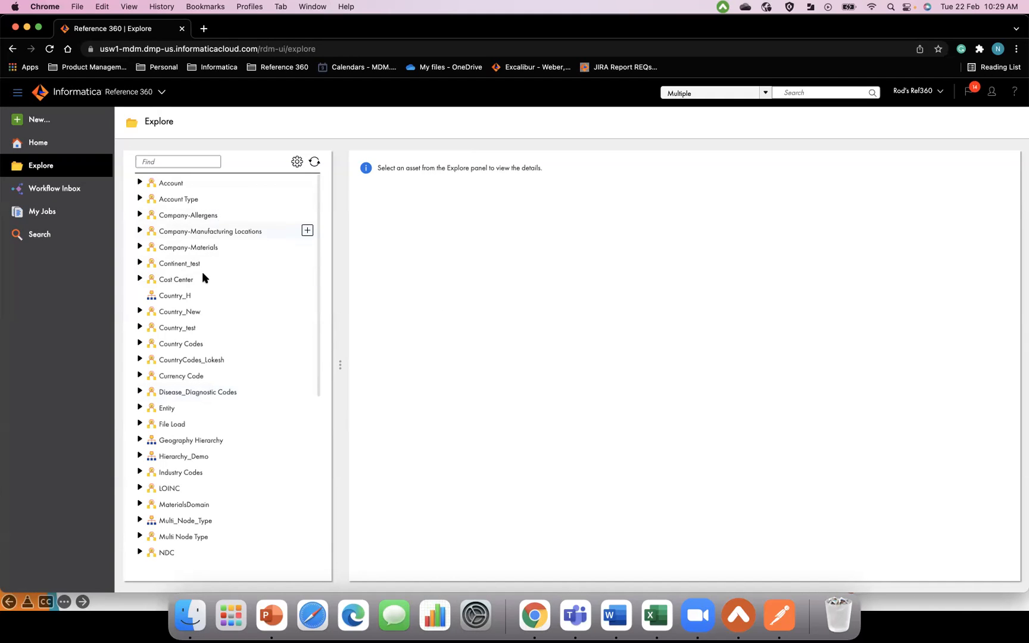
click(141, 247)
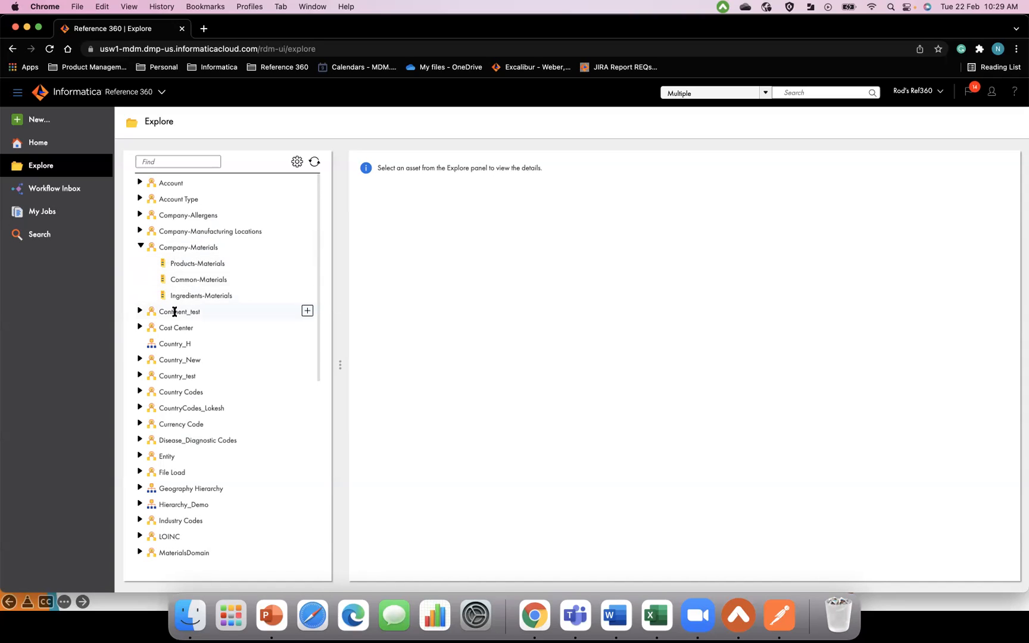
Change the browse settings so the Explore assets are grouped by Status
click(297, 162)
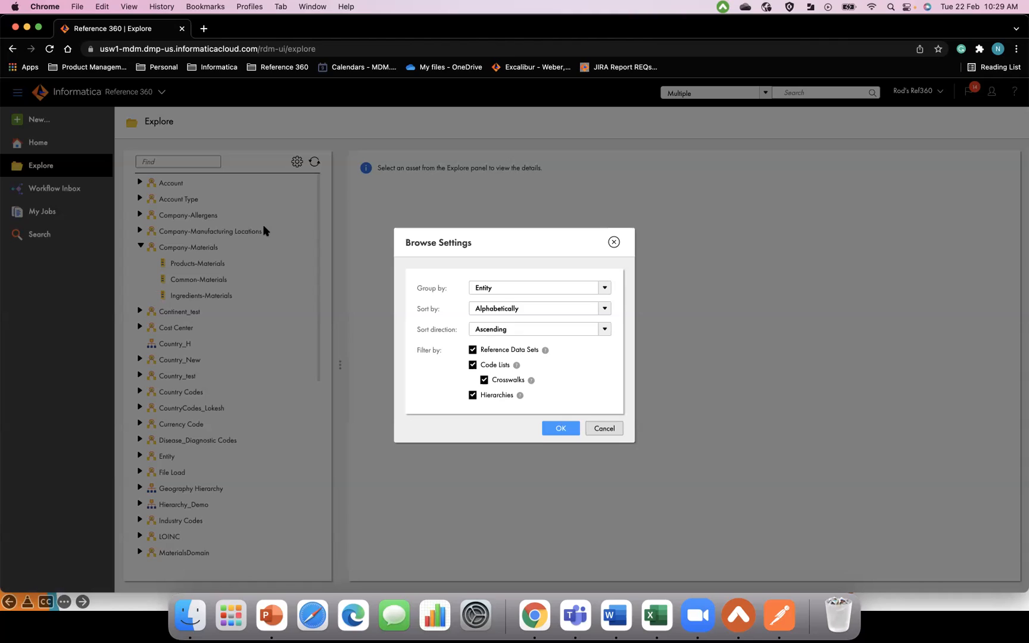
click(516, 287)
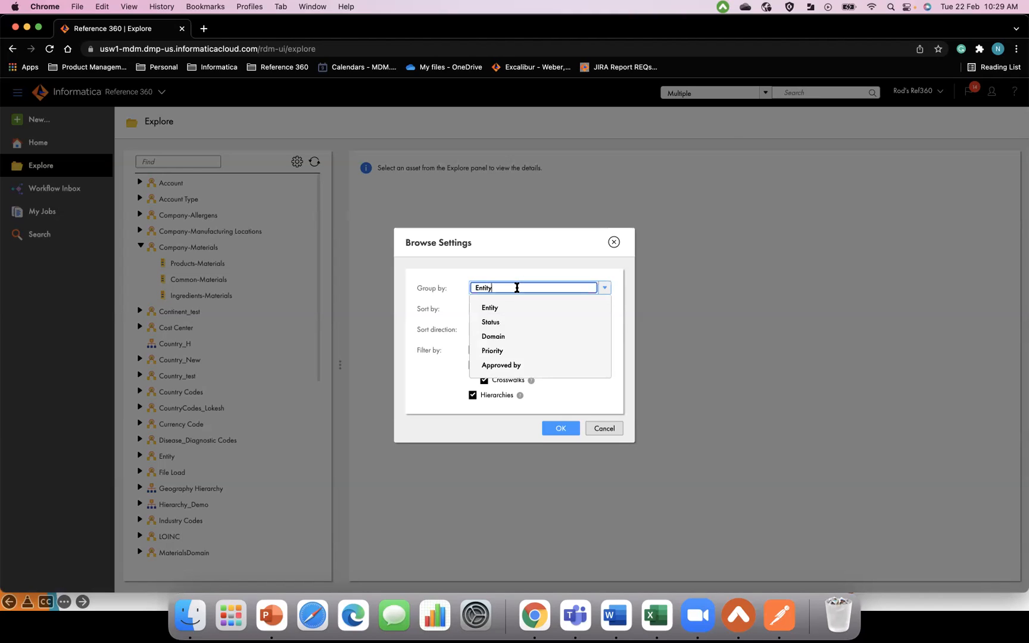
click(509, 322)
click(560, 427)
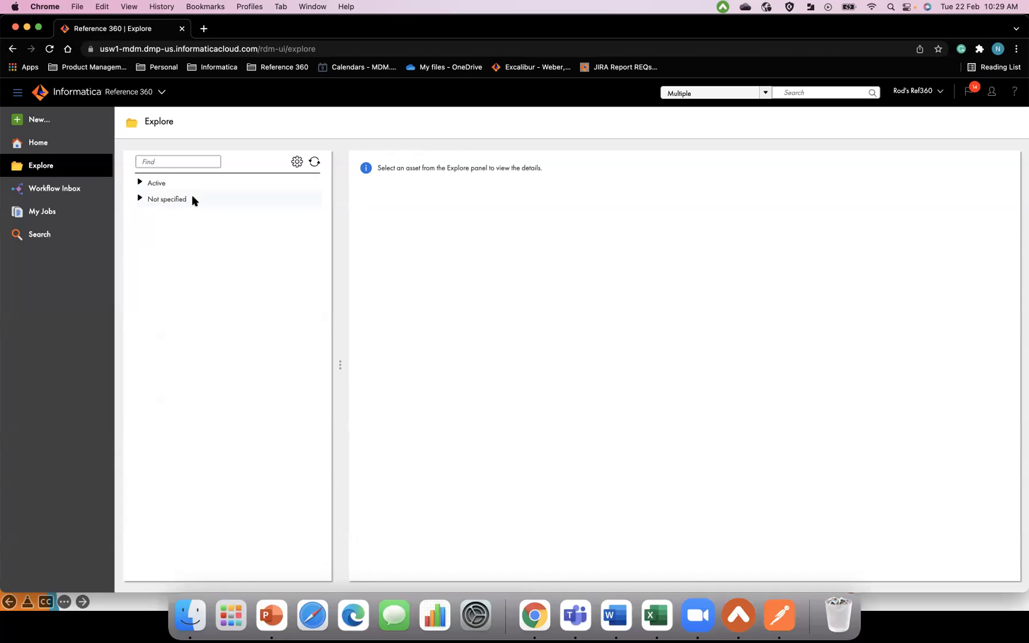
Set the grouping of the Explore assets to Domain in the browse settings
click(298, 162)
click(503, 287)
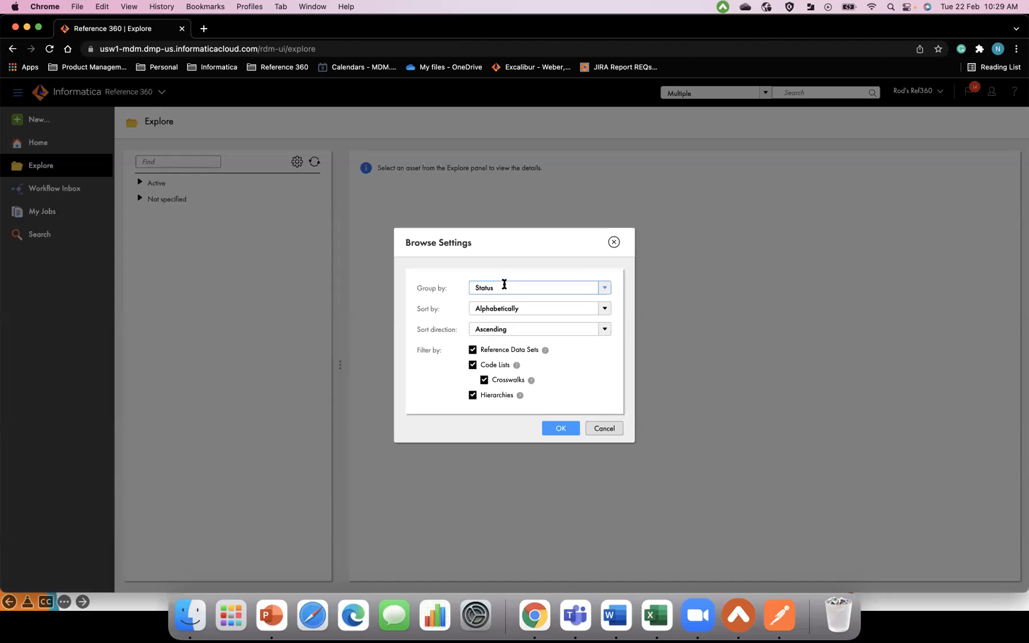
click(496, 335)
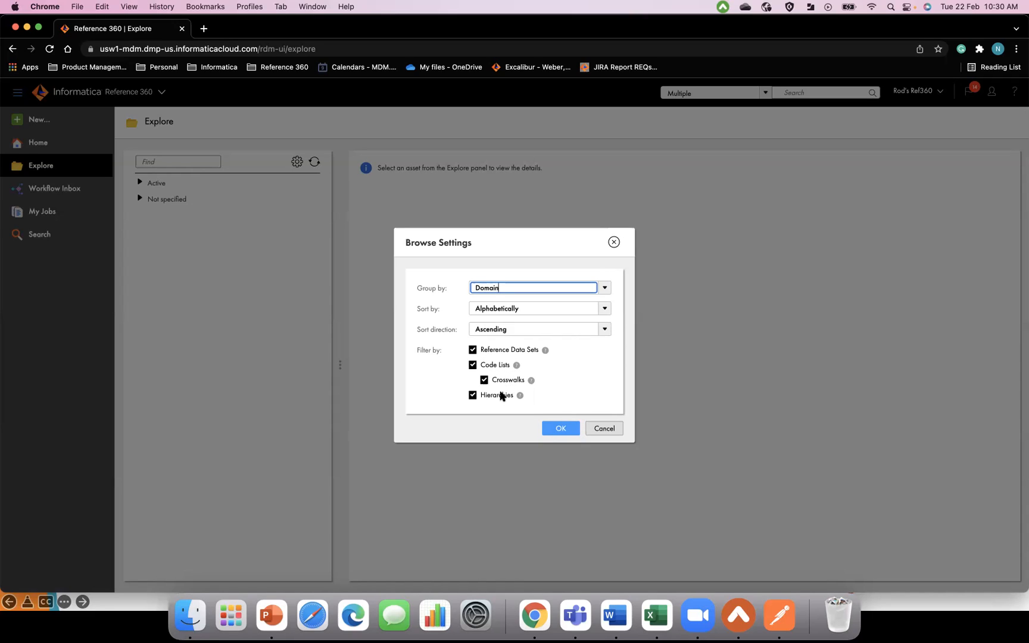
click(560, 429)
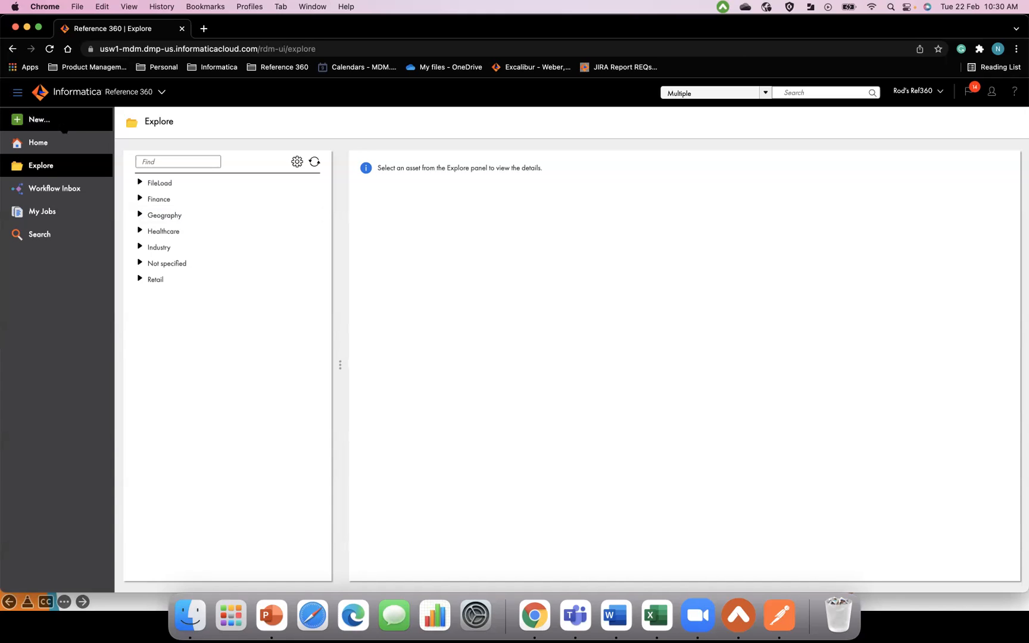
Start creating a new asset of the type Reference Data Set
click(59, 121)
click(480, 279)
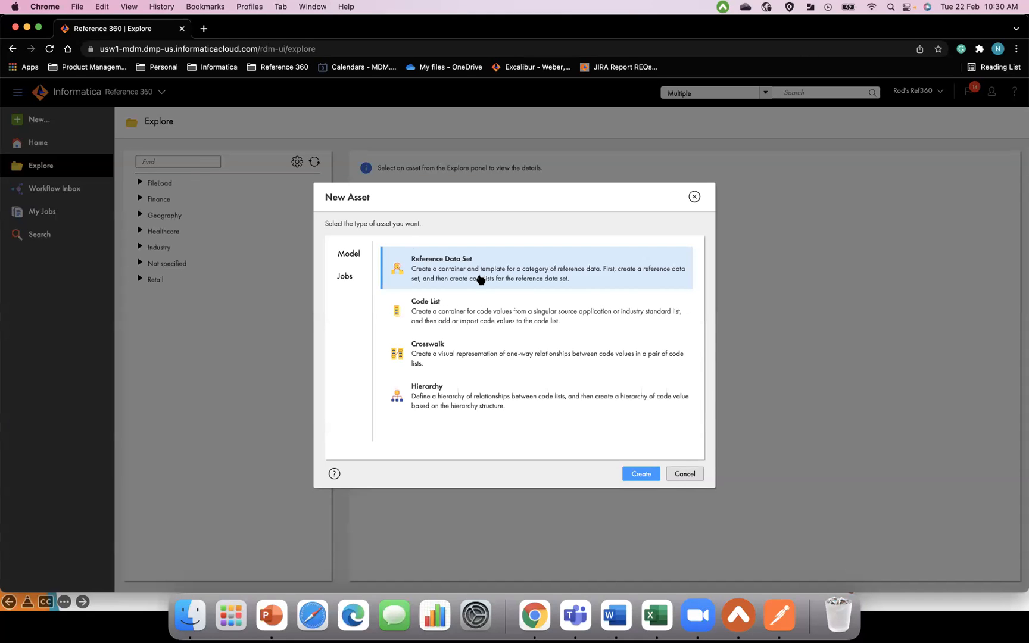
click(639, 475)
click(636, 476)
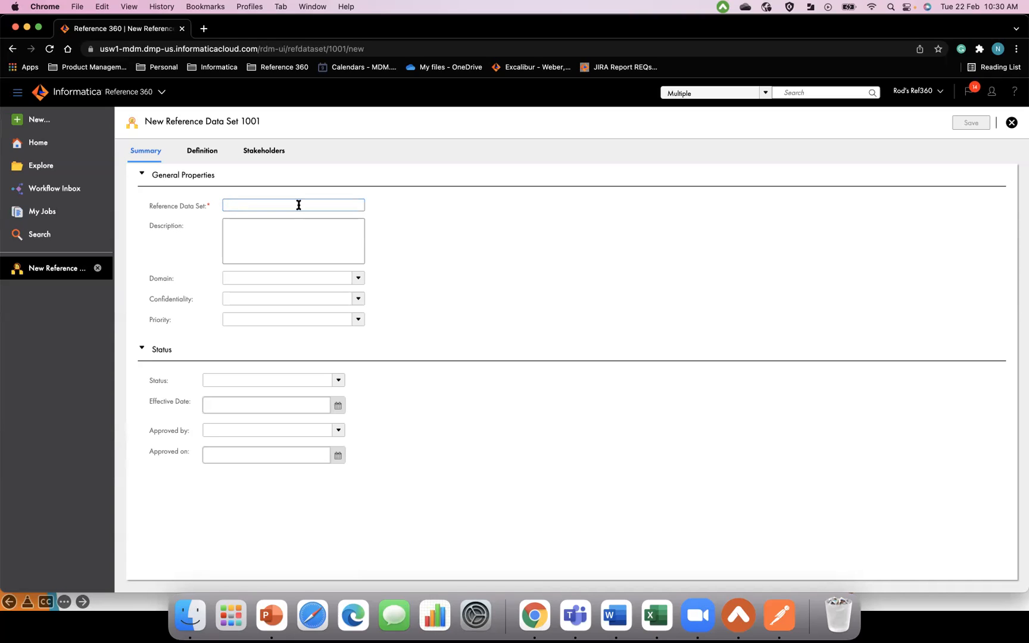
Name the reference data set Demo Country Code and copy that name into its description
text(Demo)
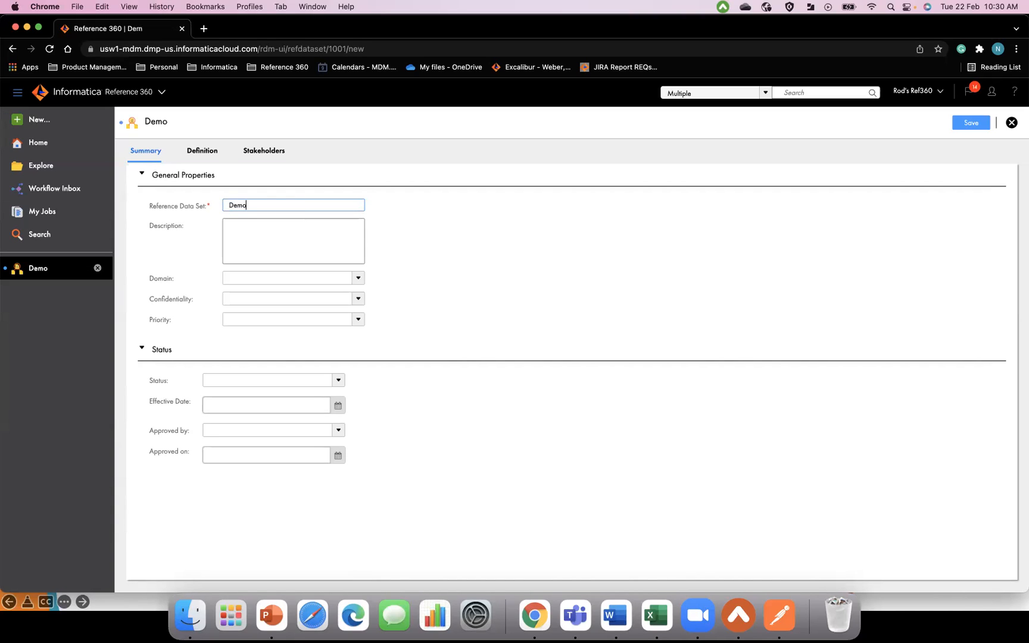
text( Country)
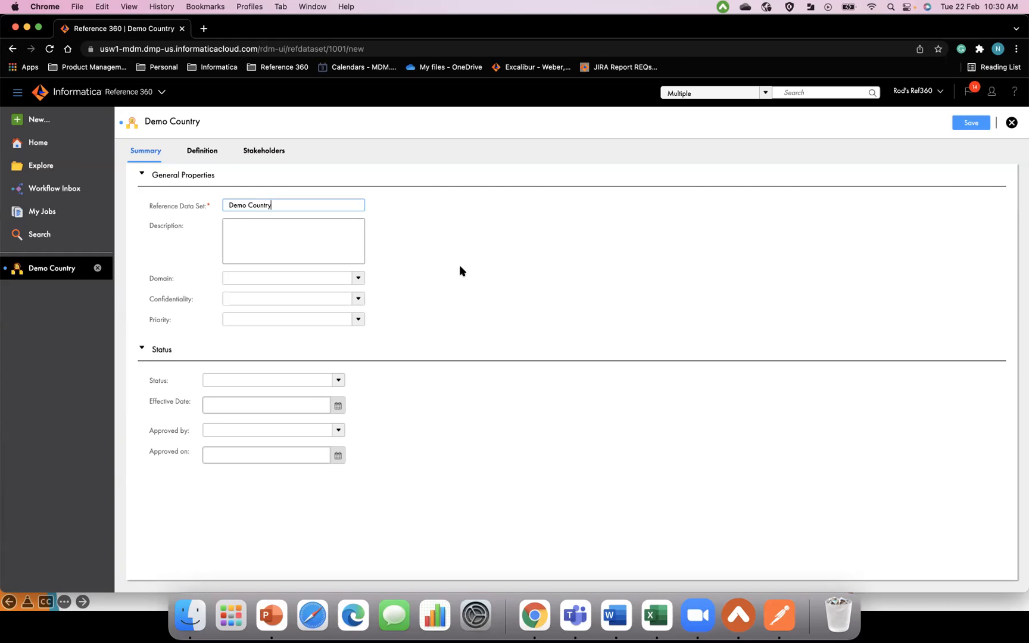
text( Code)
triple_click(298, 206)
key(super+c)
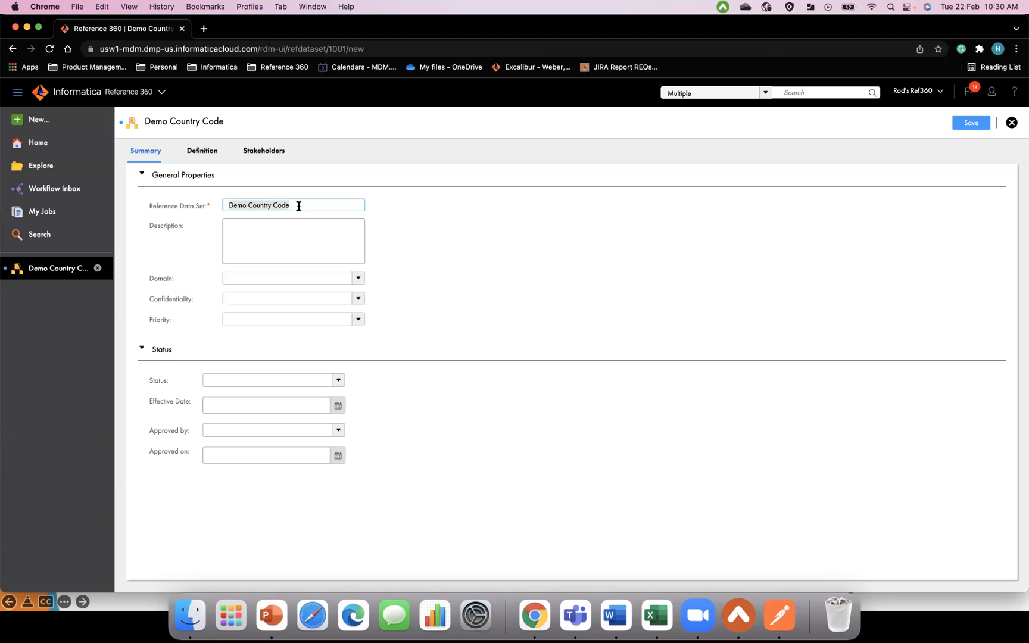
click(278, 231)
key(super+v)
Set the data set's domain to Geography, its confidentiality to Public and its priority to High
click(261, 278)
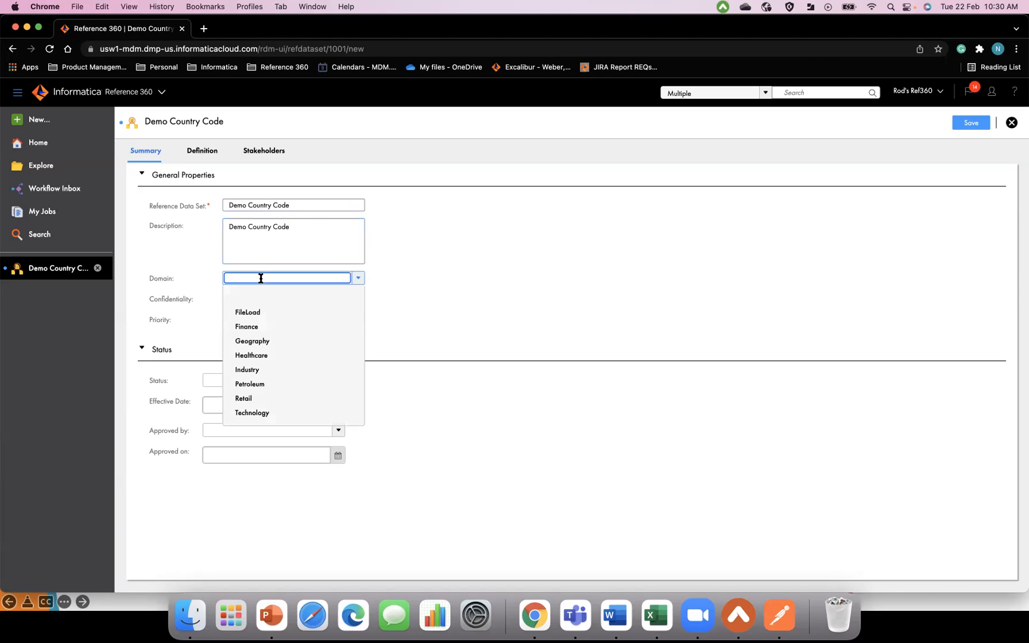
click(253, 340)
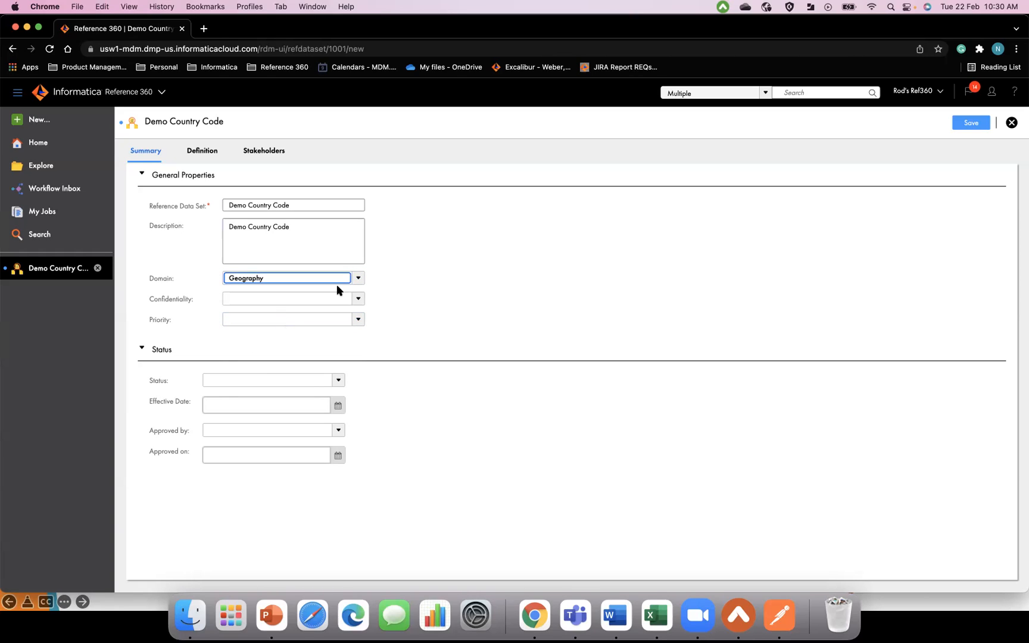
click(358, 279)
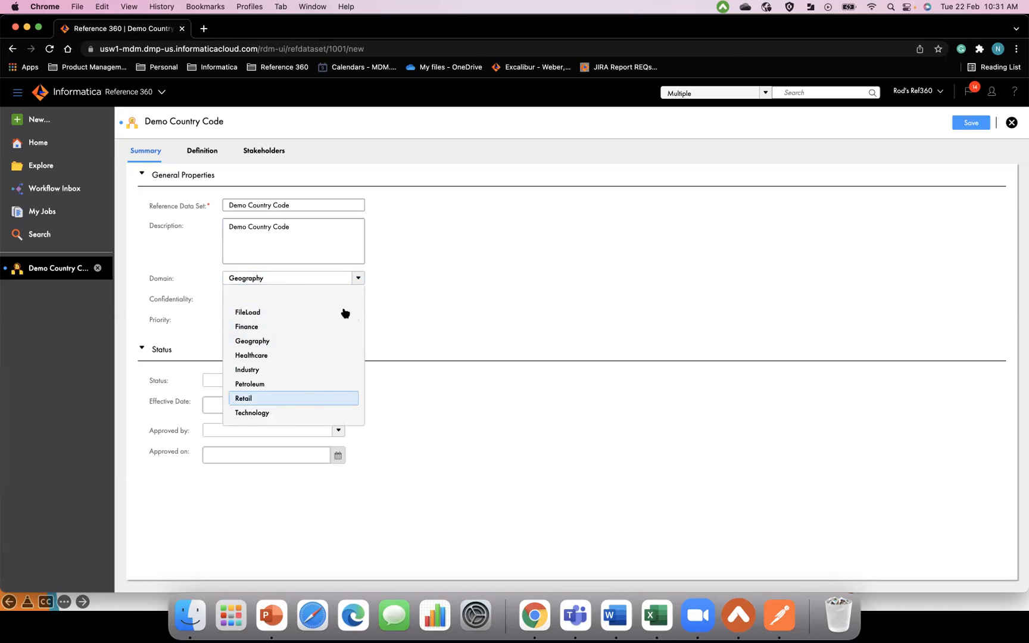
click(422, 282)
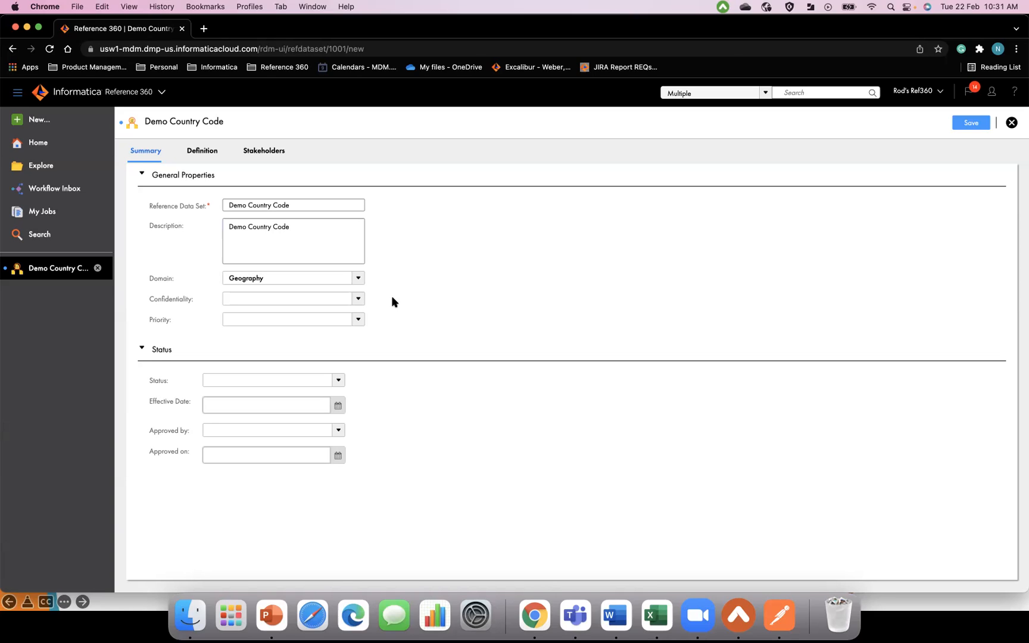
click(358, 299)
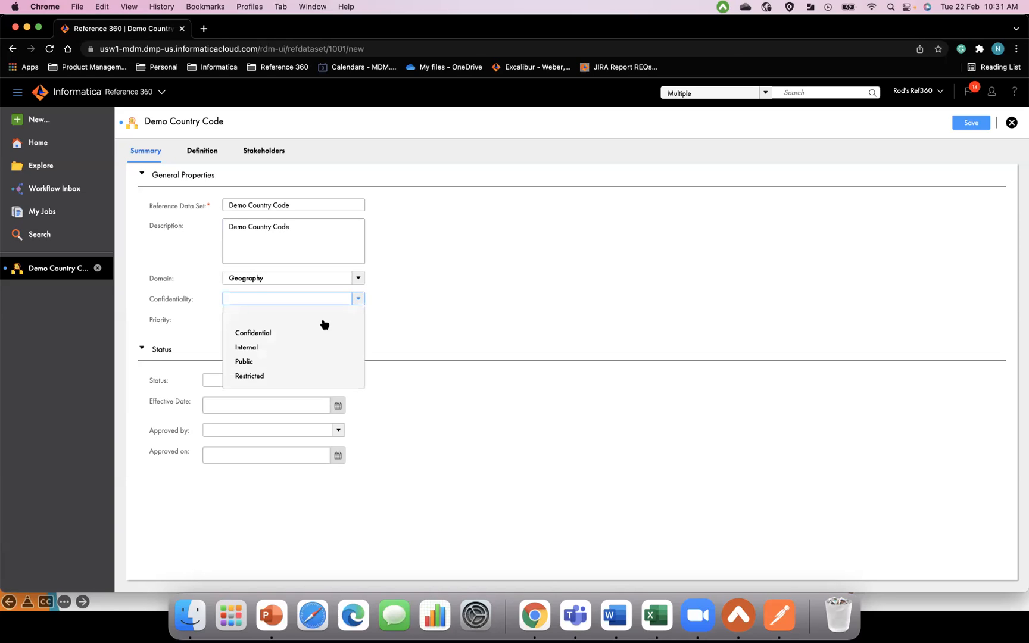
click(293, 361)
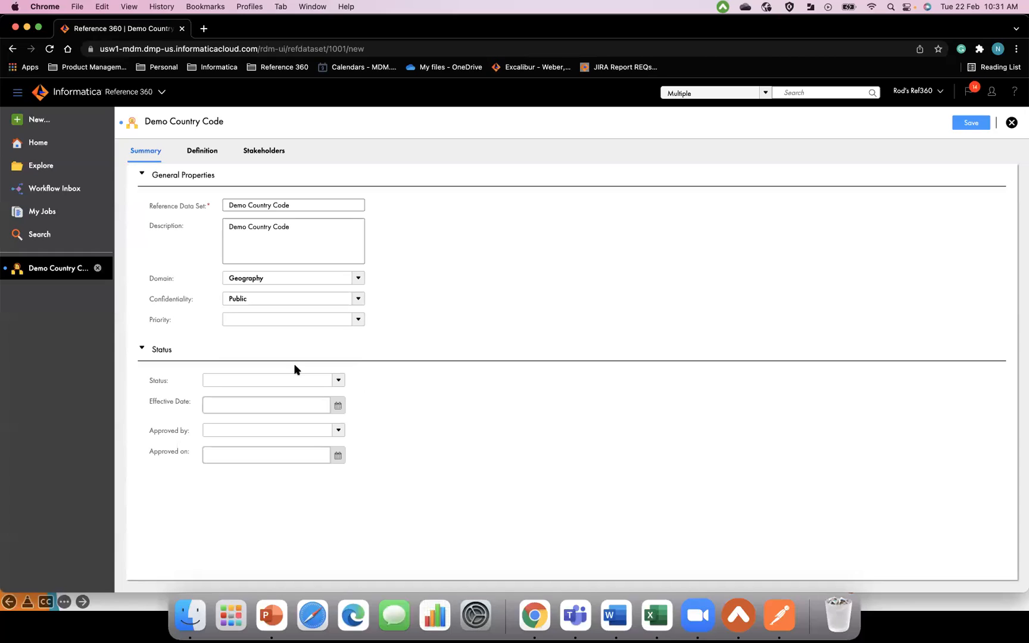
click(361, 320)
click(289, 368)
Set the data set's status to Draft and choose a user as its approver
click(339, 383)
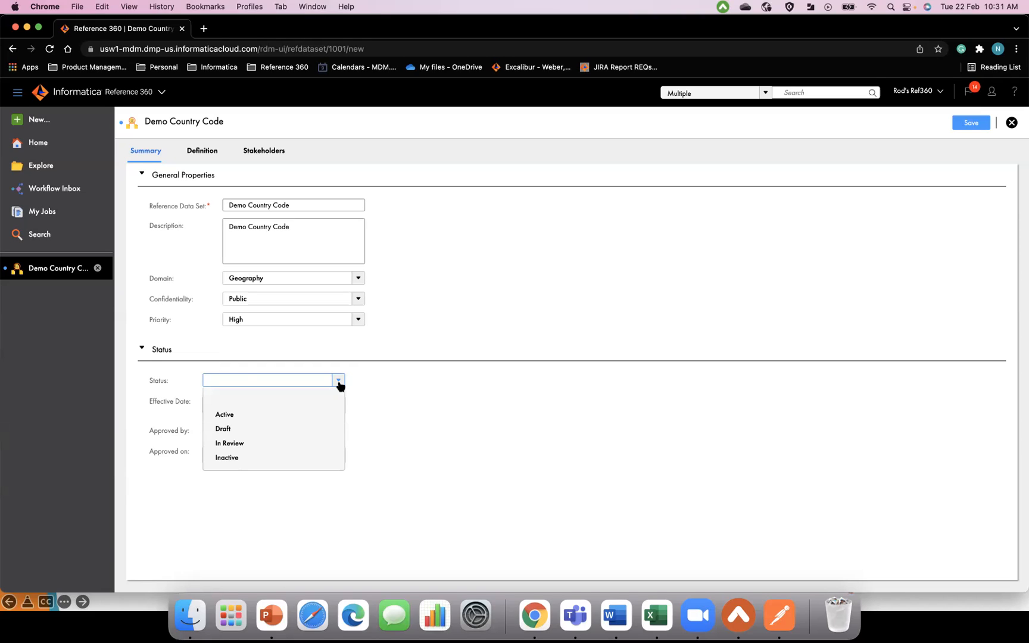
click(278, 429)
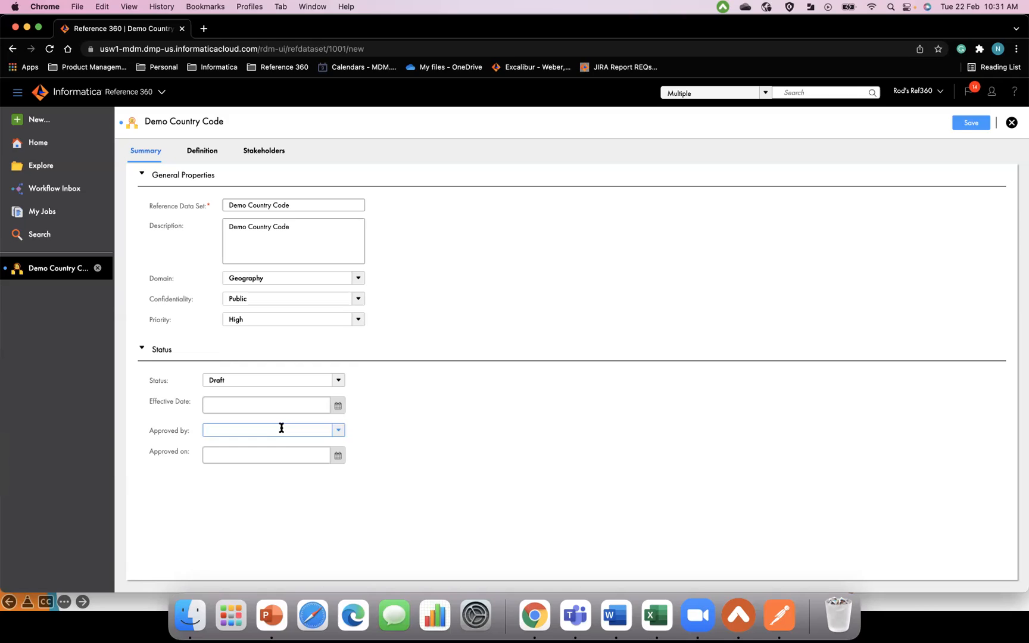
click(306, 405)
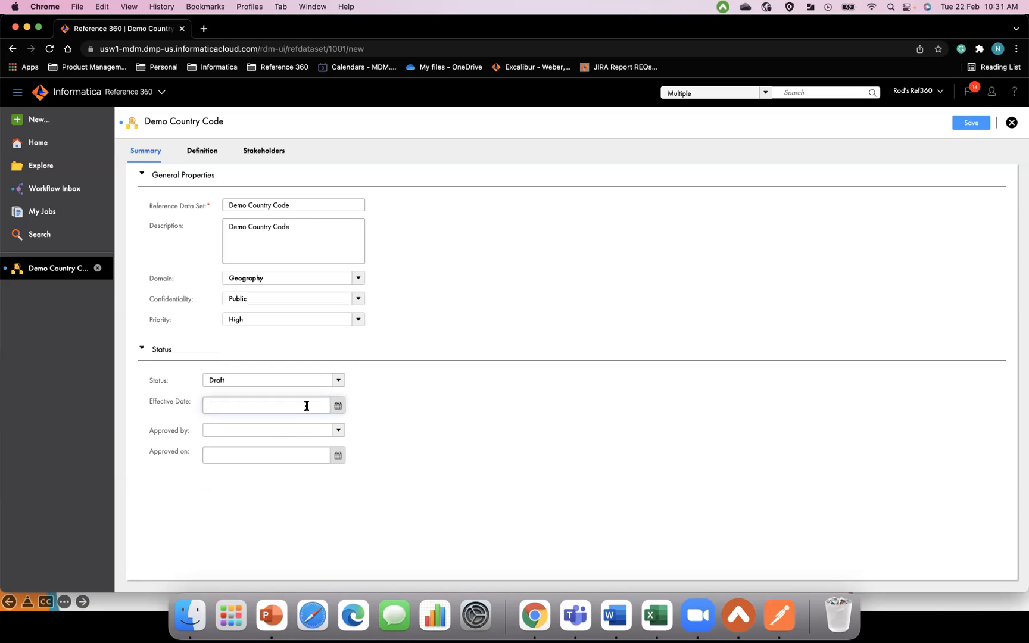
click(338, 430)
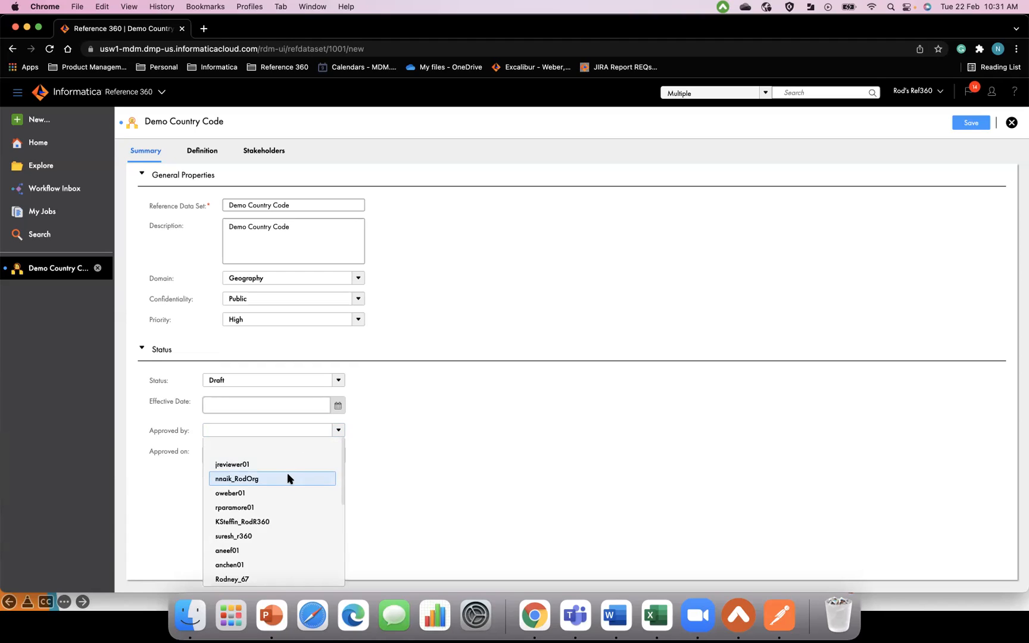
click(288, 478)
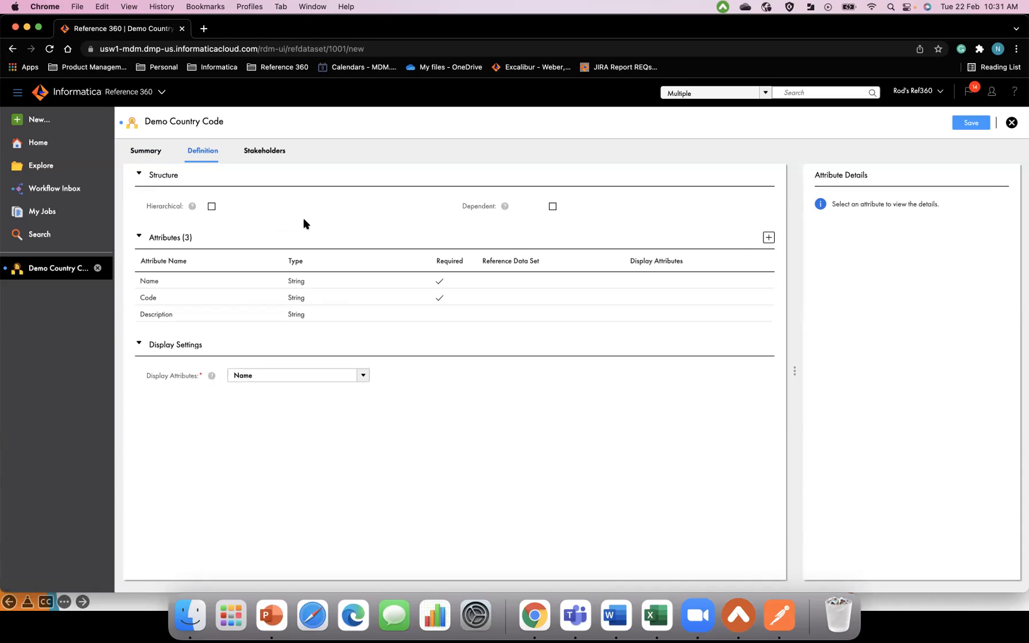
Try a hierarchical structure with unlimited levels in the data set's definition, and disable the hierarchical option again
click(211, 206)
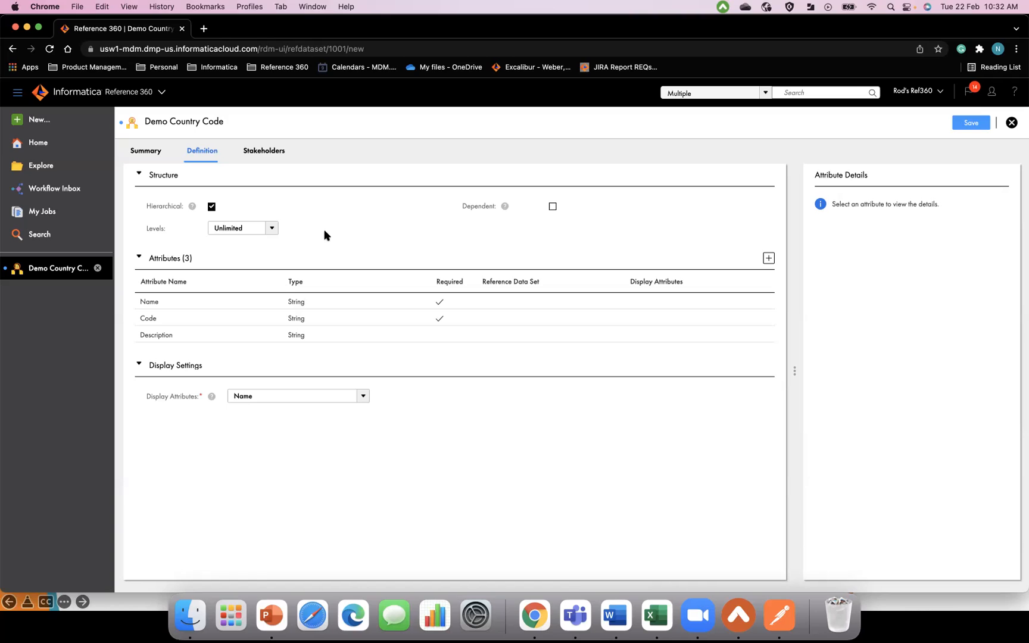
click(278, 230)
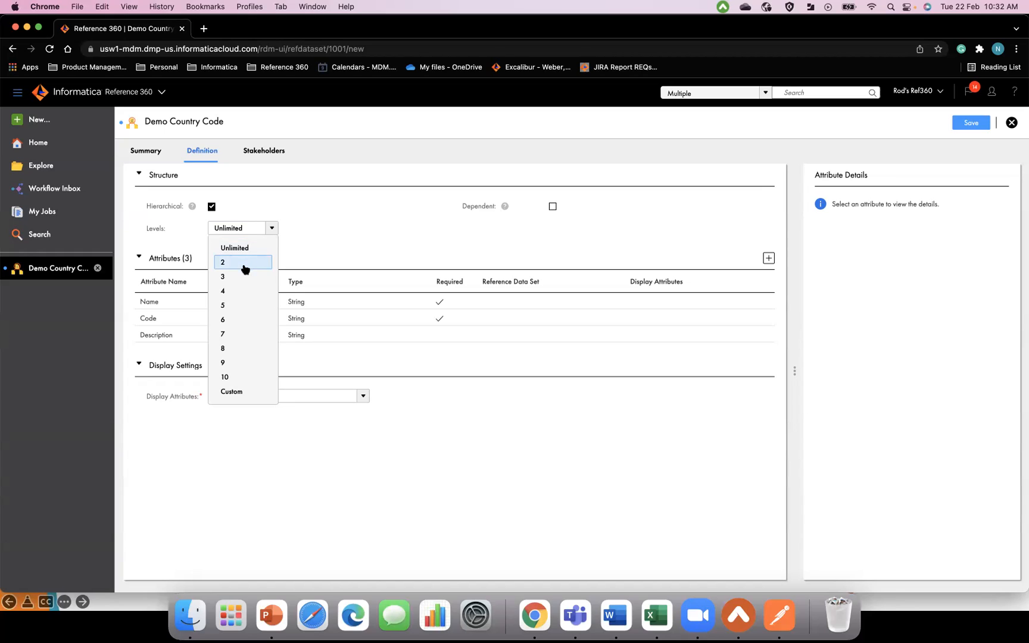
click(243, 250)
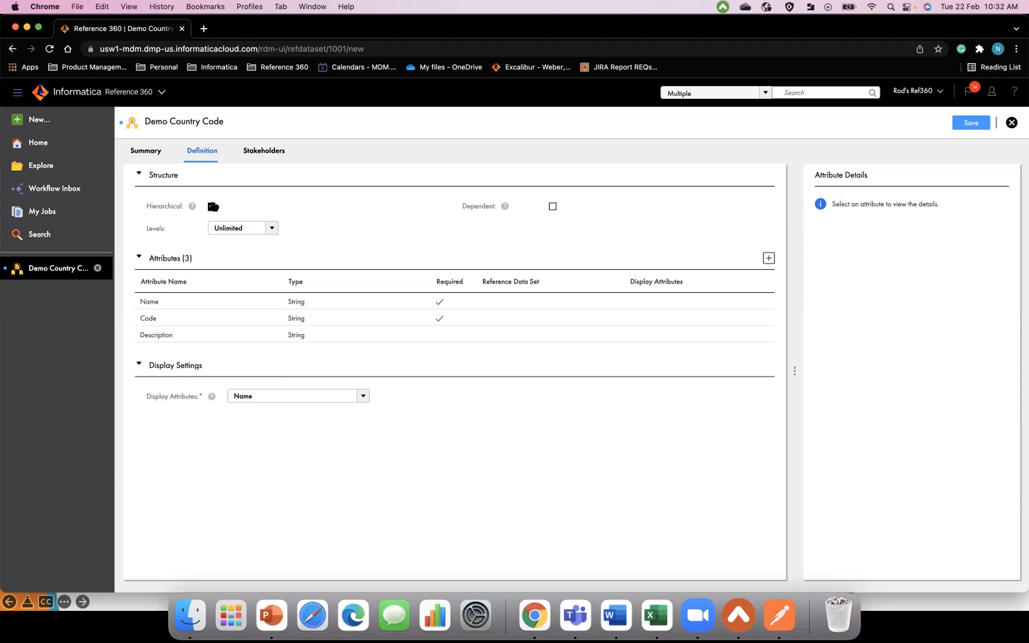
click(212, 206)
Try making the data set dependent, filter the available reference data sets by "cont", and disable the Dependent option again
click(553, 207)
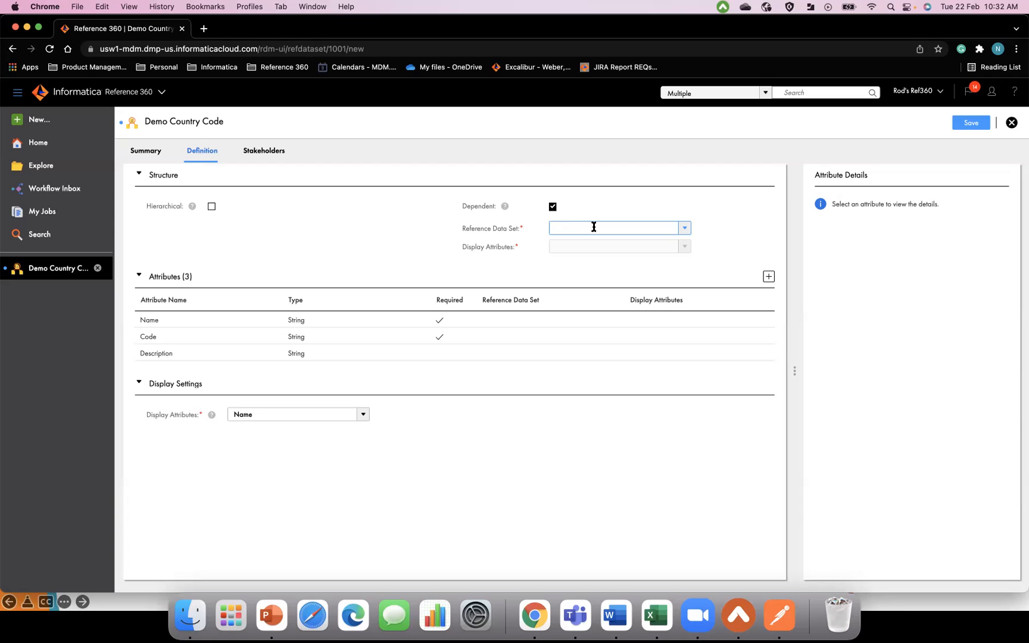
click(594, 228)
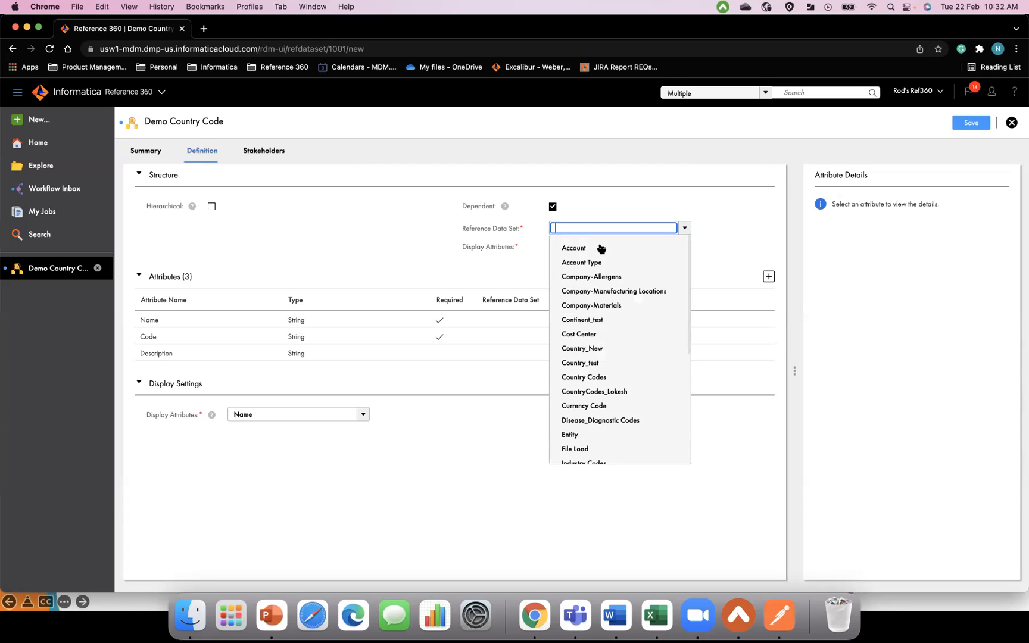
text(c)
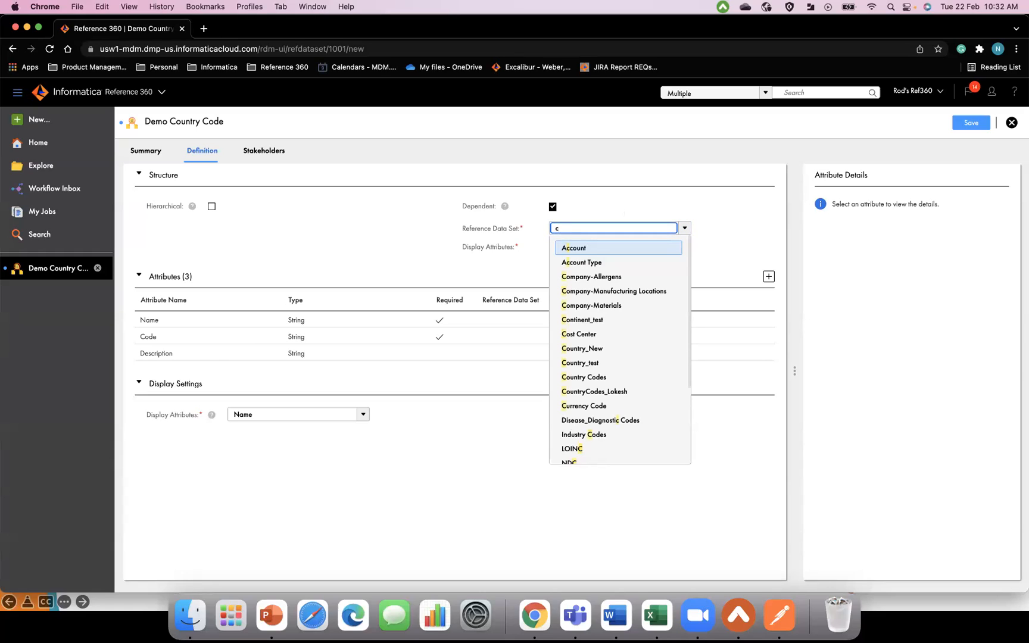
text(ont)
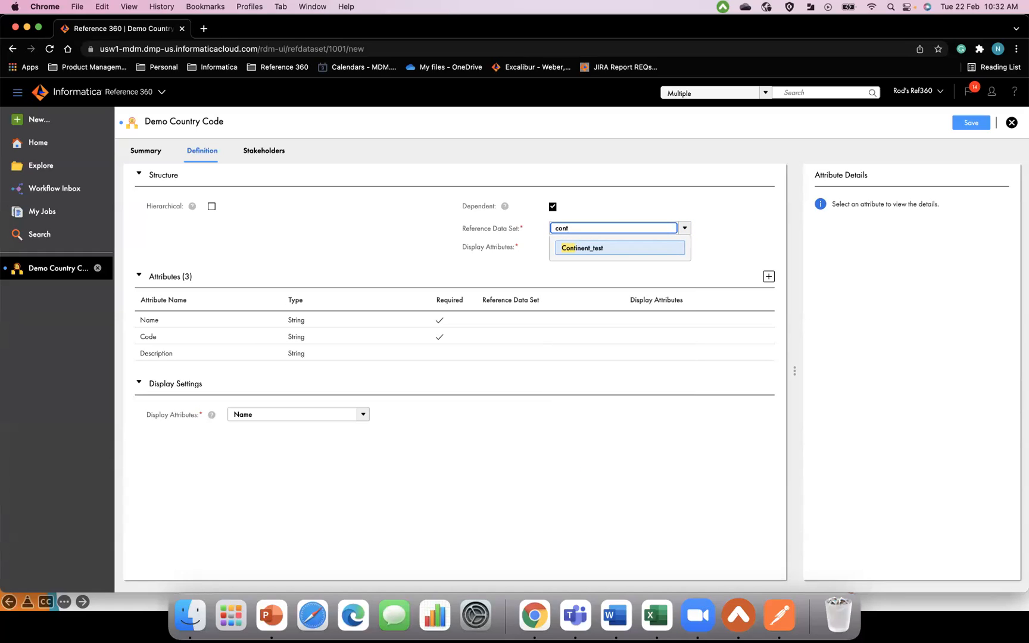
click(643, 196)
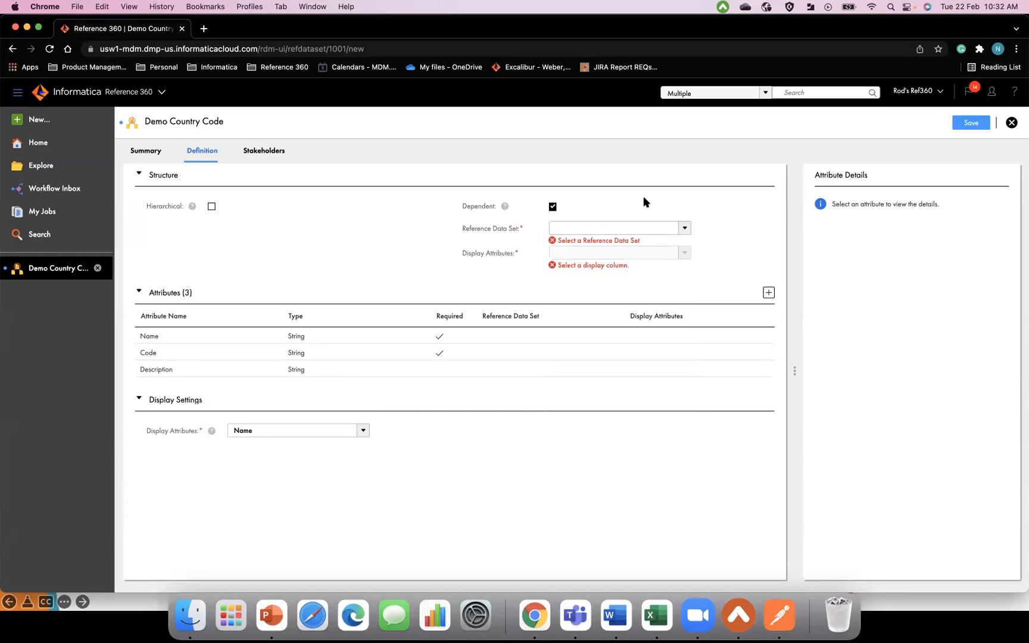
click(552, 207)
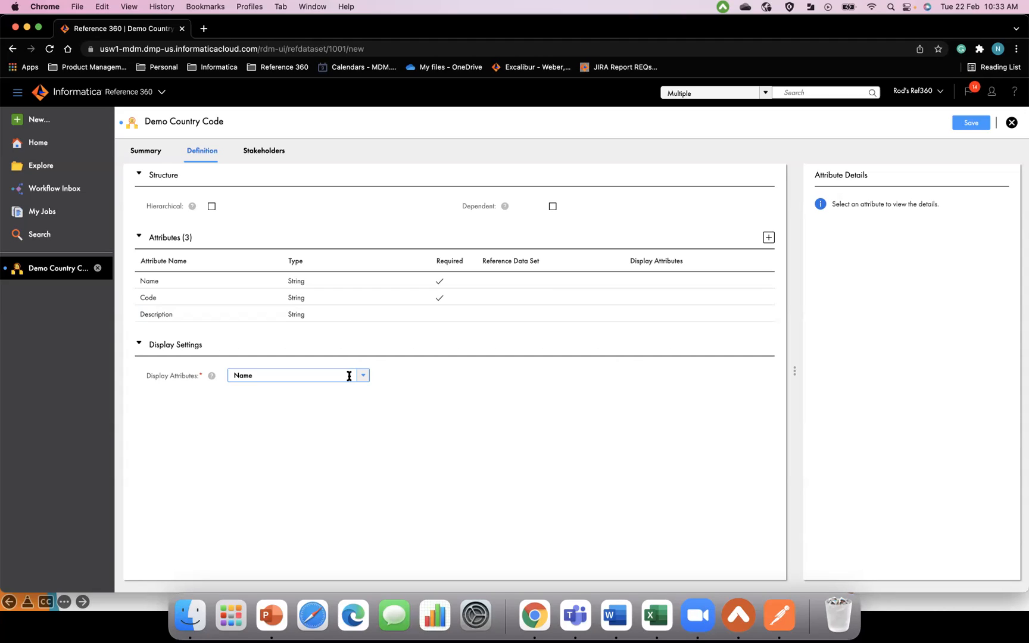
Try a dependency on the Company-Allergens reference data set with Name as its display attribute, and remove the dependency again
click(553, 208)
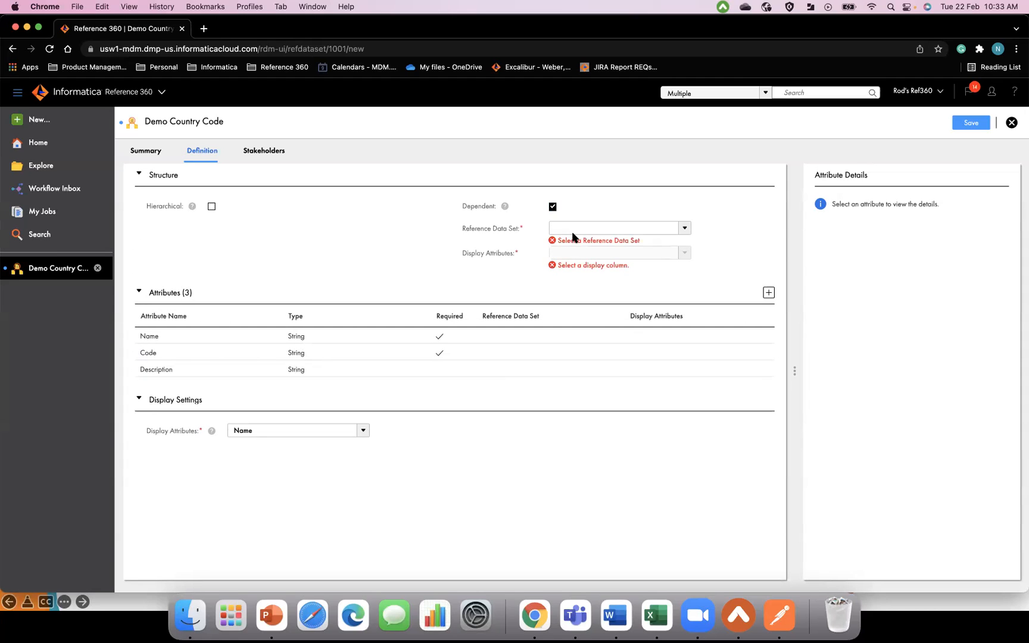
click(578, 229)
click(573, 272)
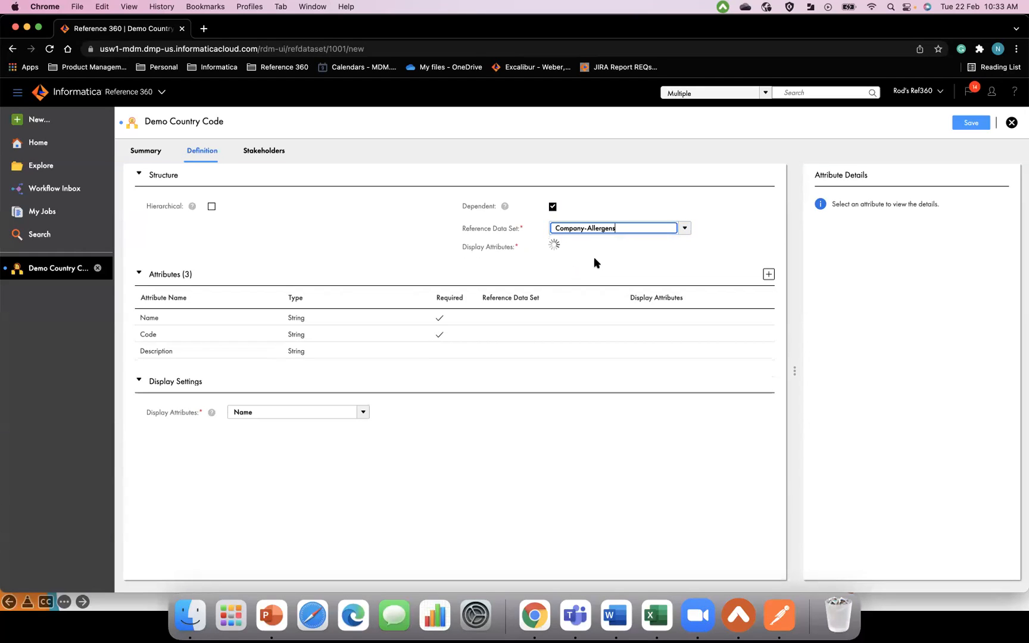
click(593, 250)
click(583, 267)
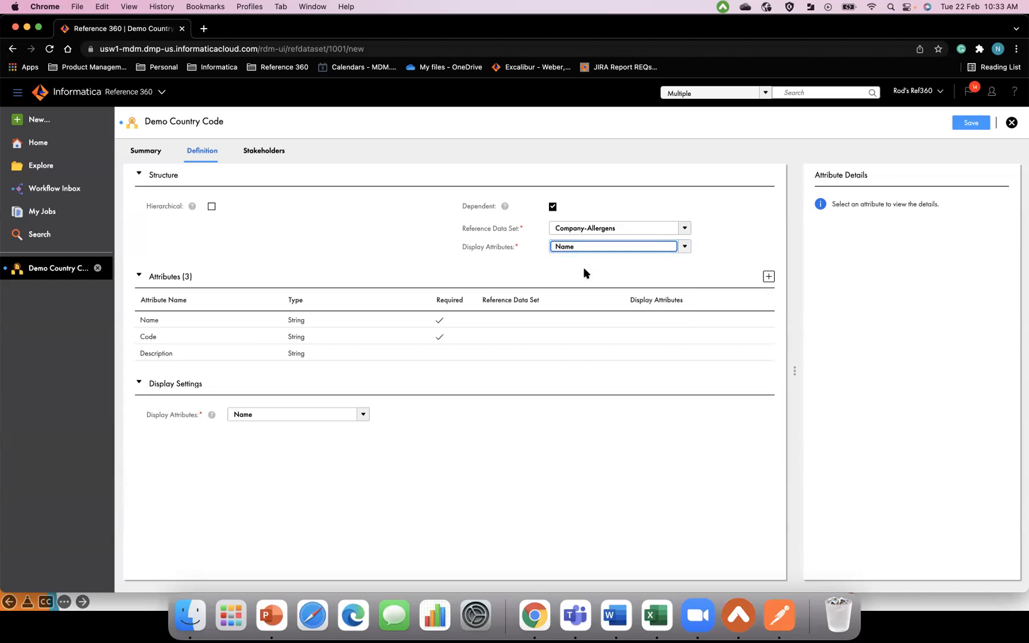
click(553, 210)
click(553, 208)
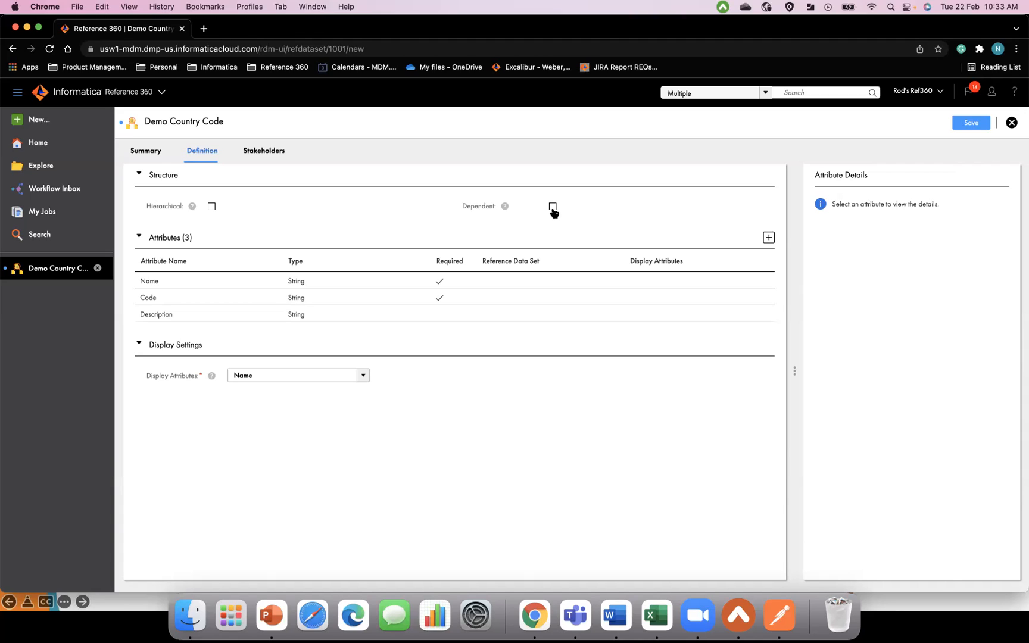
Check the roles assigned under the data set's stakeholders, return to its definition and save the new reference data set
click(269, 154)
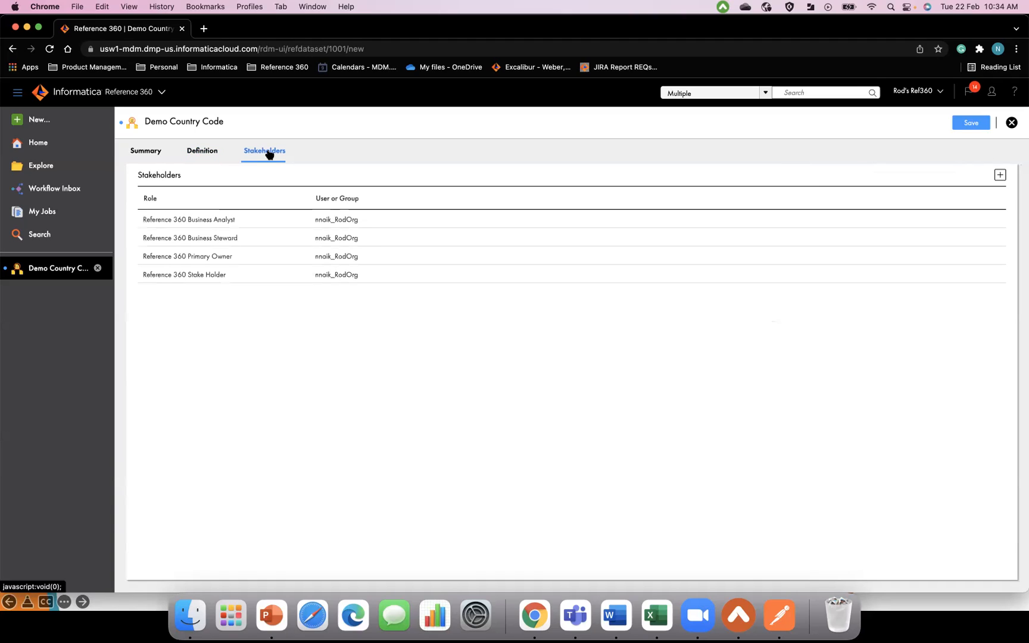
click(209, 155)
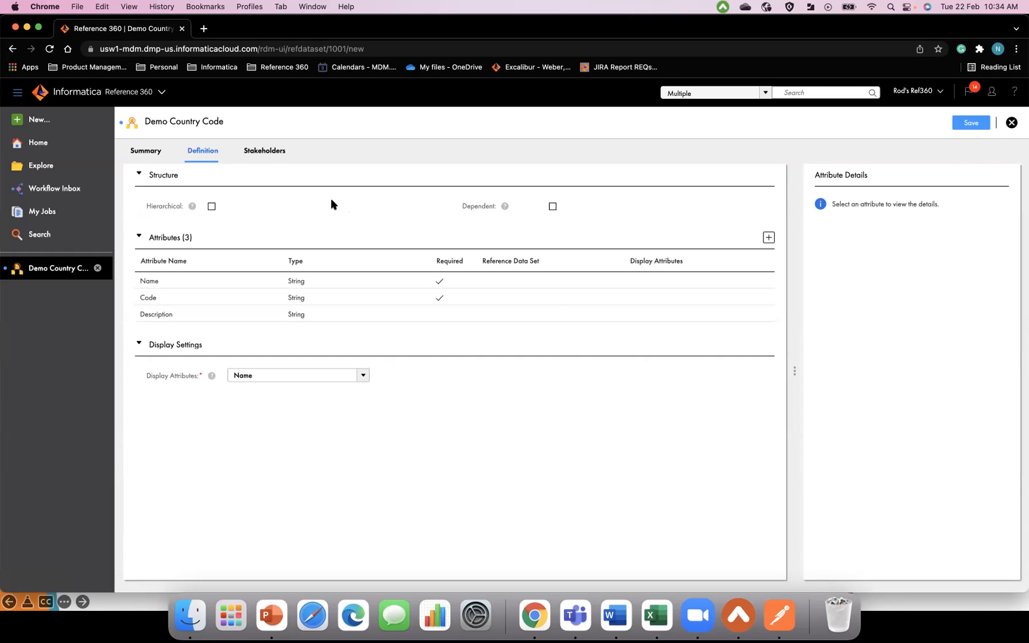
click(969, 124)
click(965, 123)
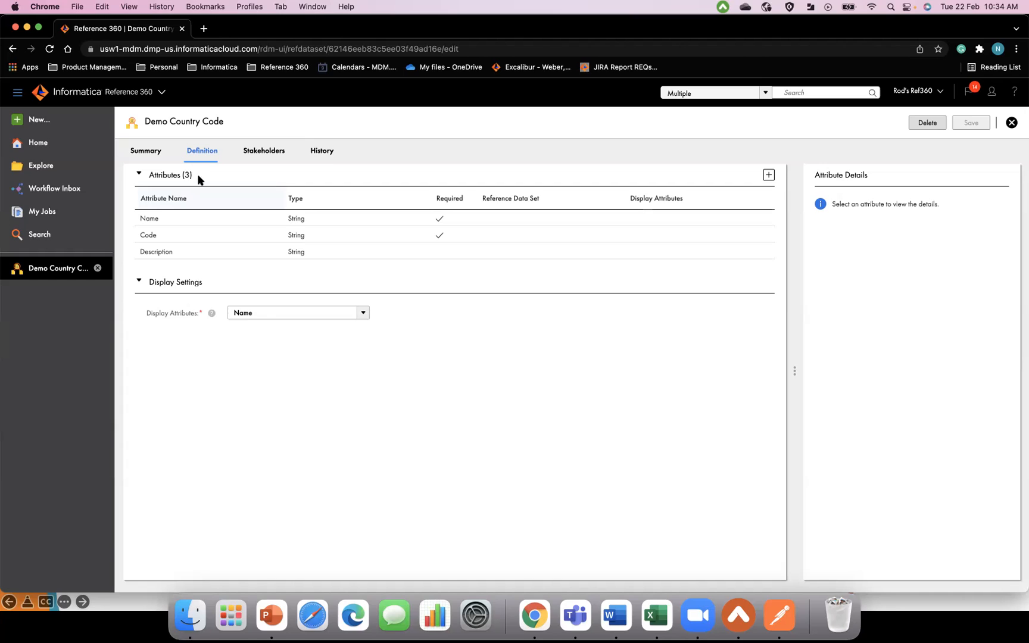
Review the saved data set's change history and summary, and open its Enterprise Demo Country Code list
click(321, 152)
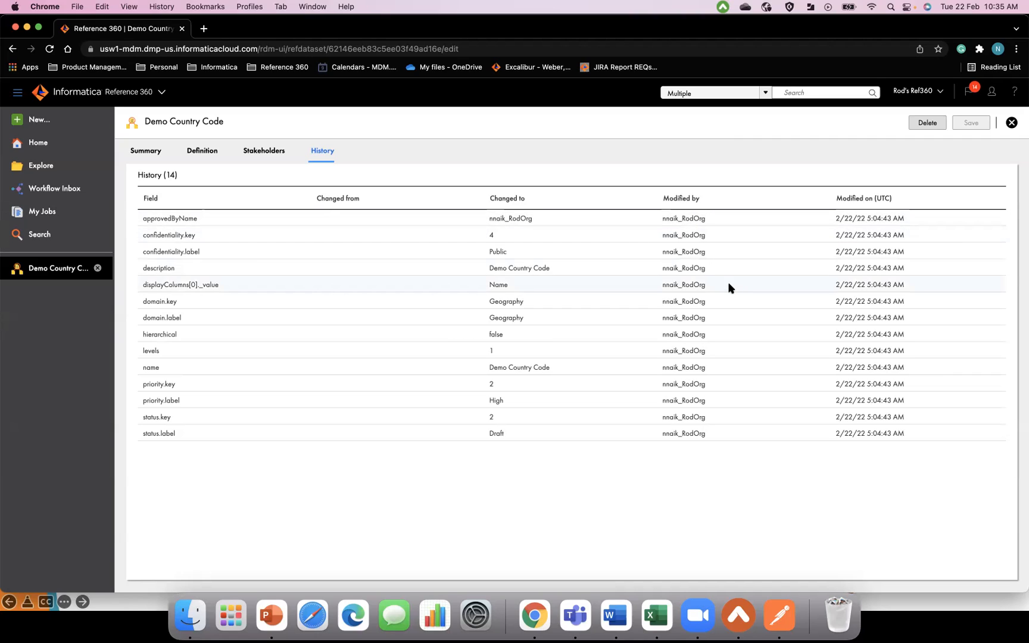
click(144, 154)
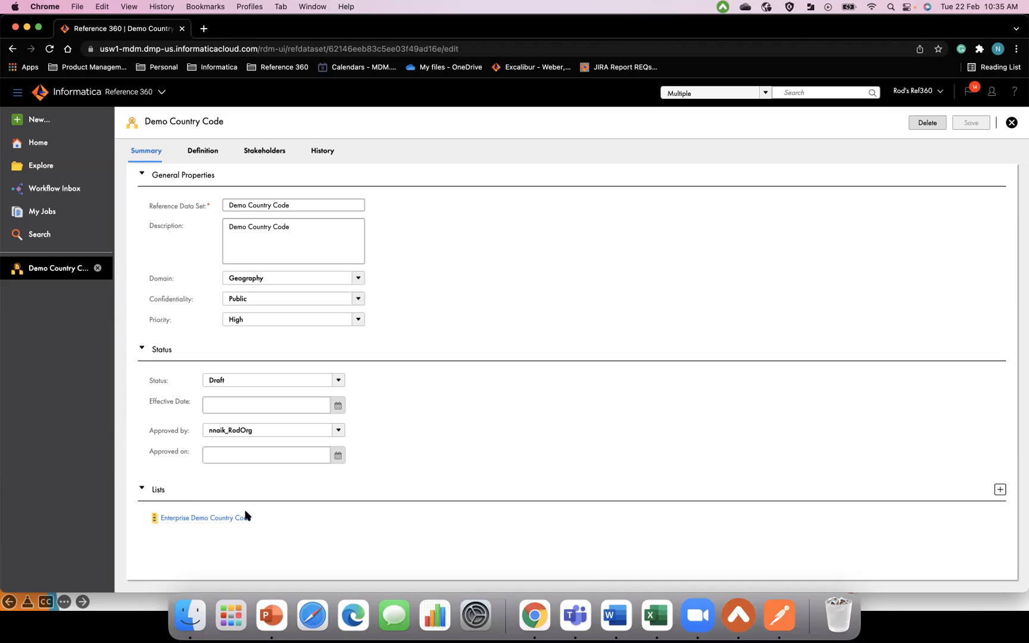
click(233, 521)
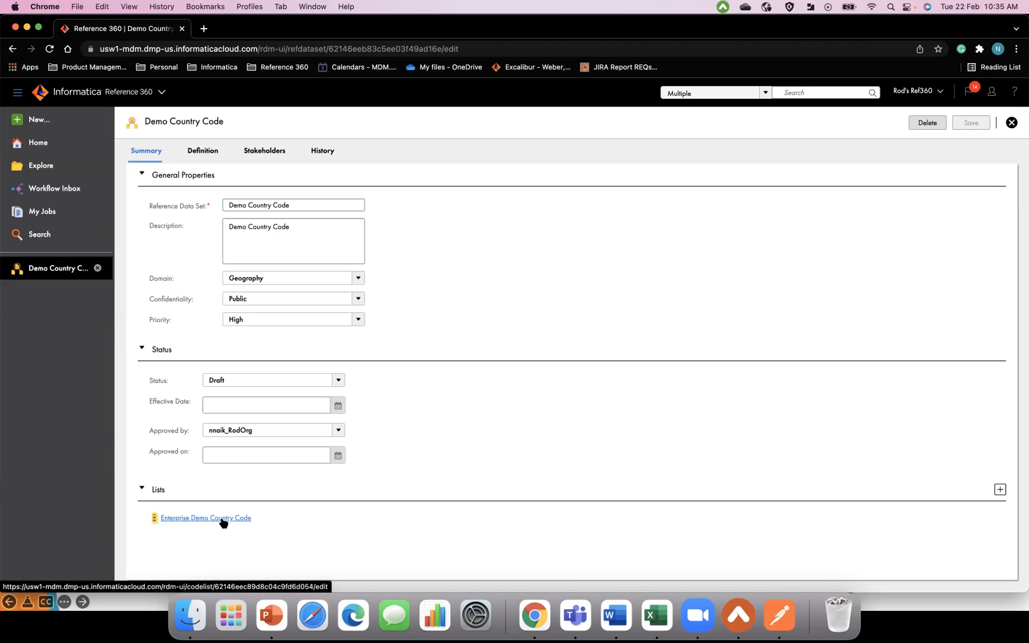
click(220, 517)
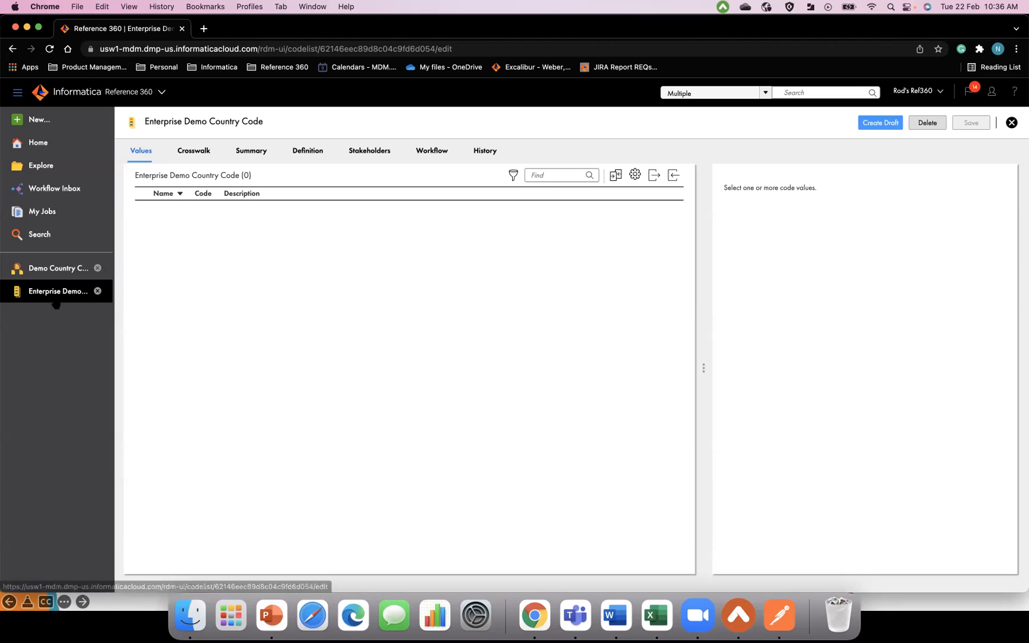
In the code list's summary, reveal the additional description field and set the application to Enterprise
click(253, 154)
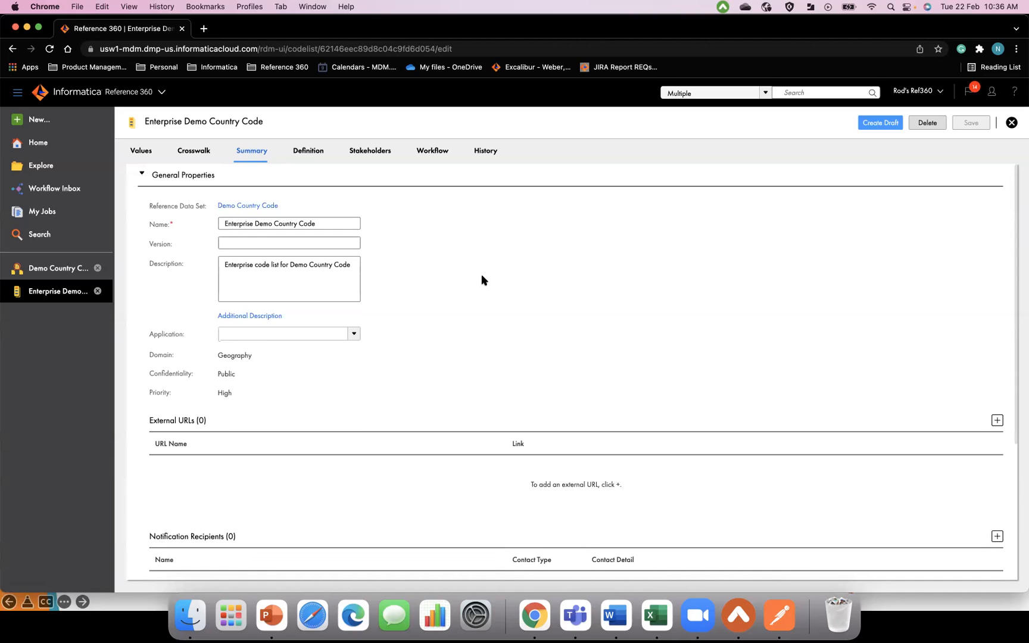
scroll(482, 280, down, 1)
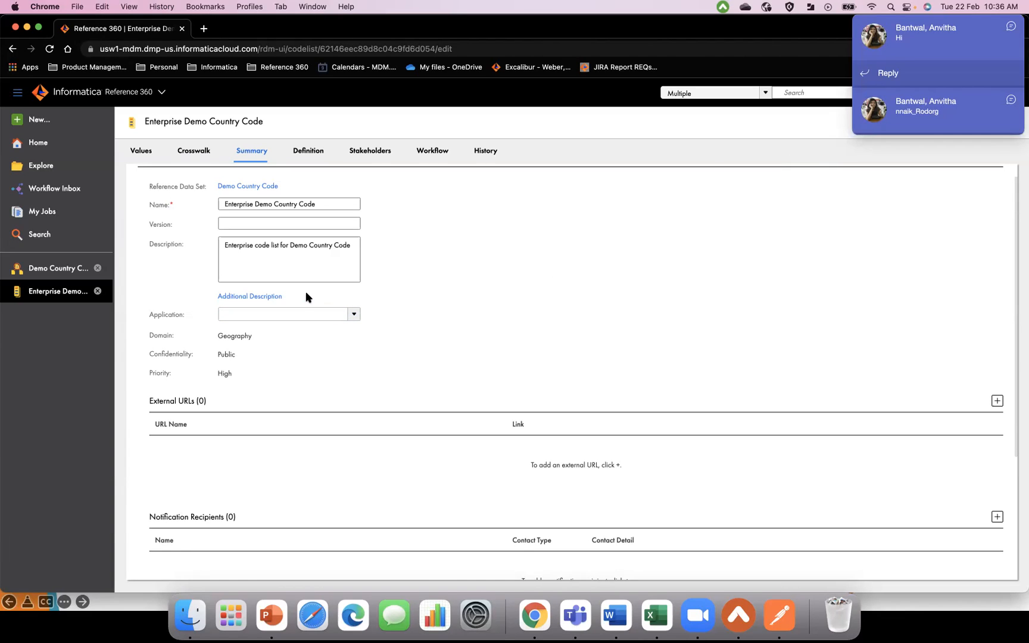
click(353, 249)
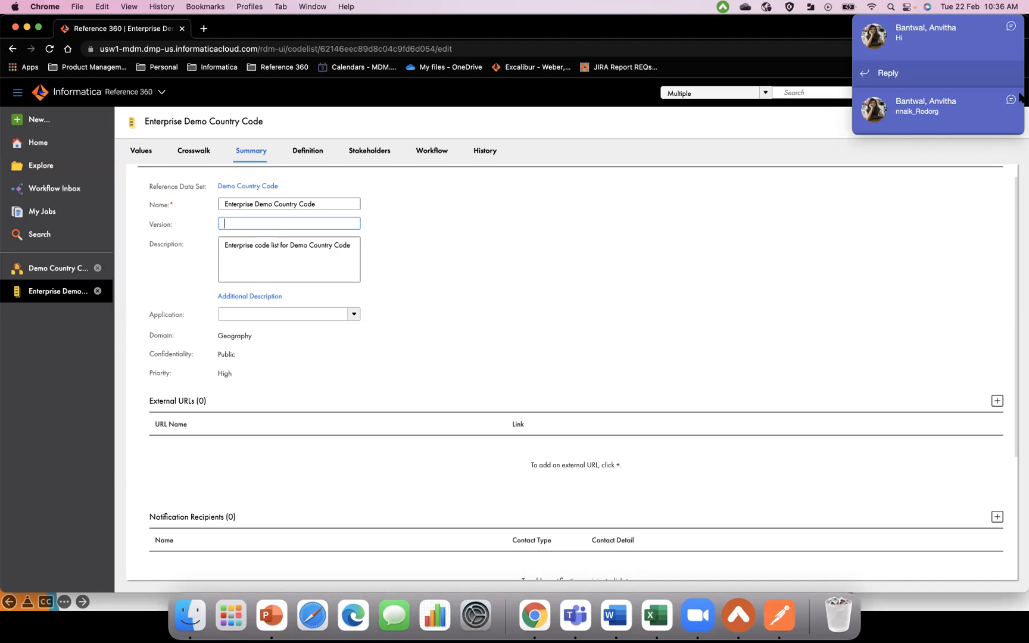
click(1010, 26)
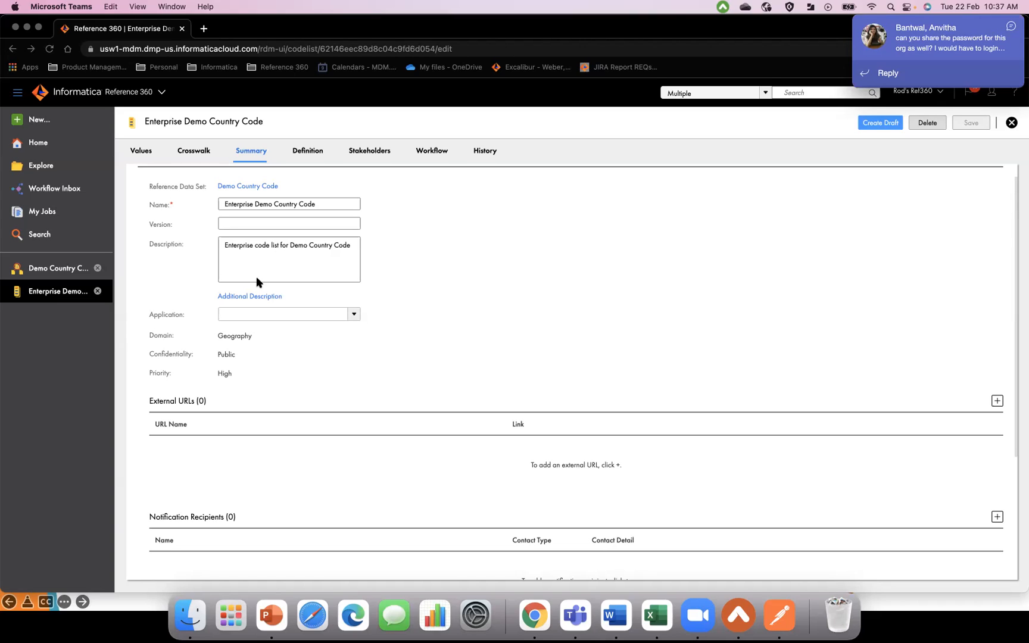
click(240, 299)
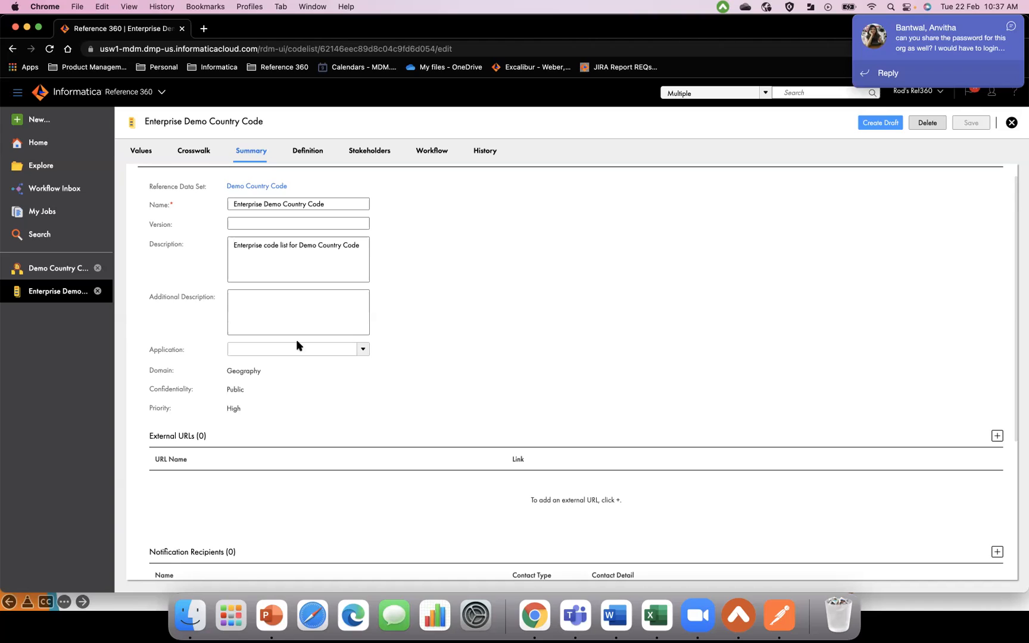
click(359, 350)
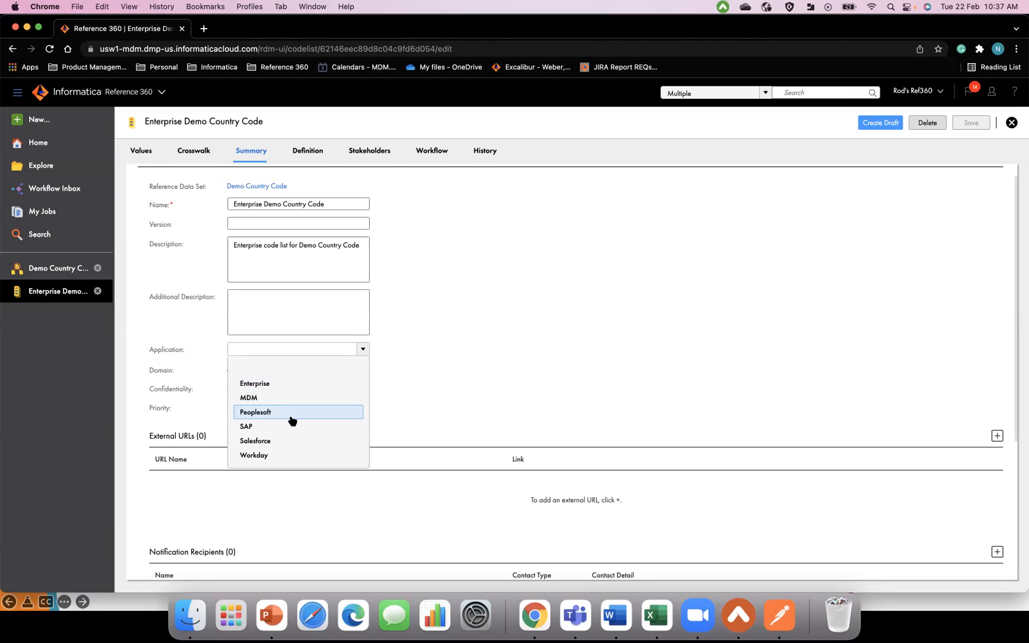
click(305, 384)
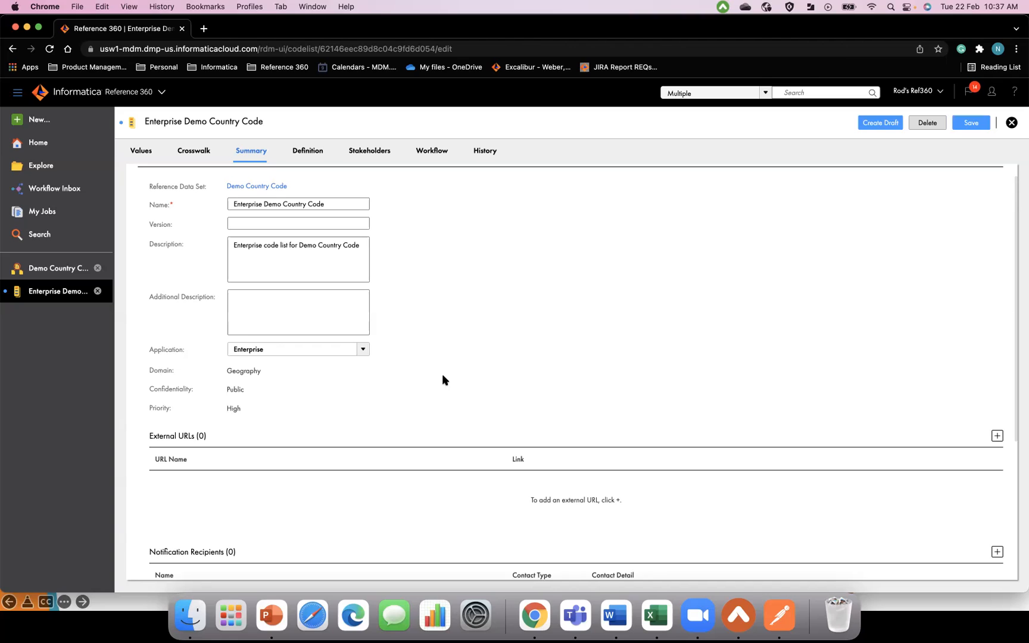
Try adding a blank external URL entry to the code list, and delete that entry again
scroll(443, 380, down, 2)
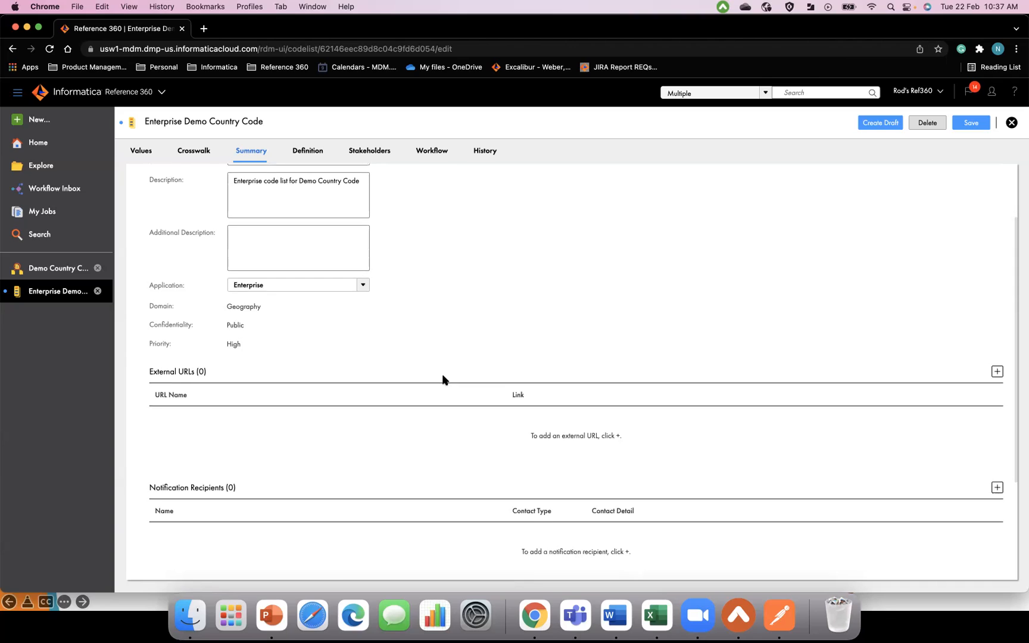
scroll(442, 380, down, 2)
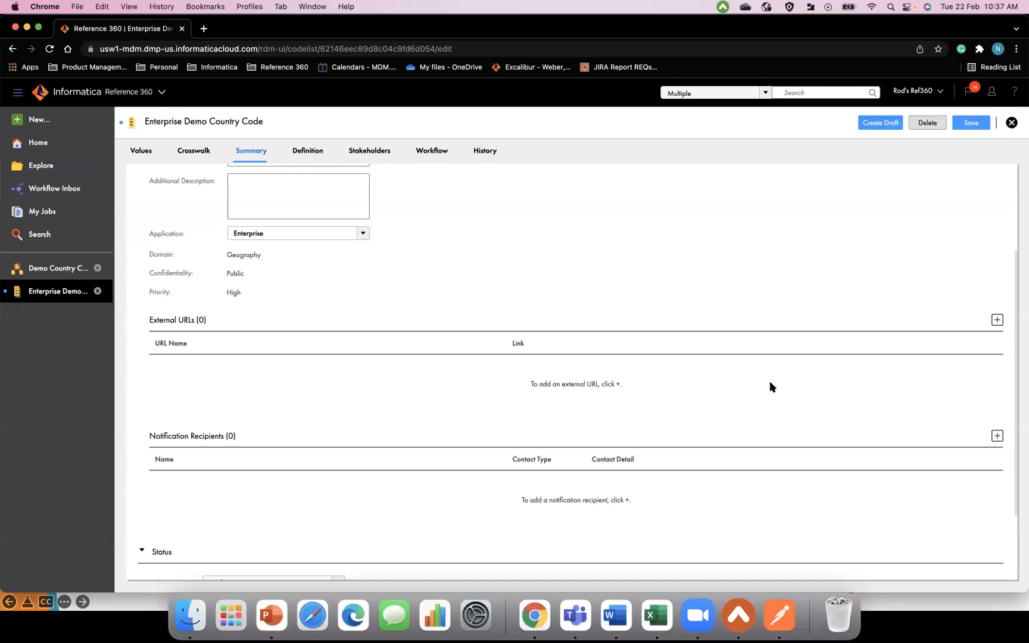
click(997, 321)
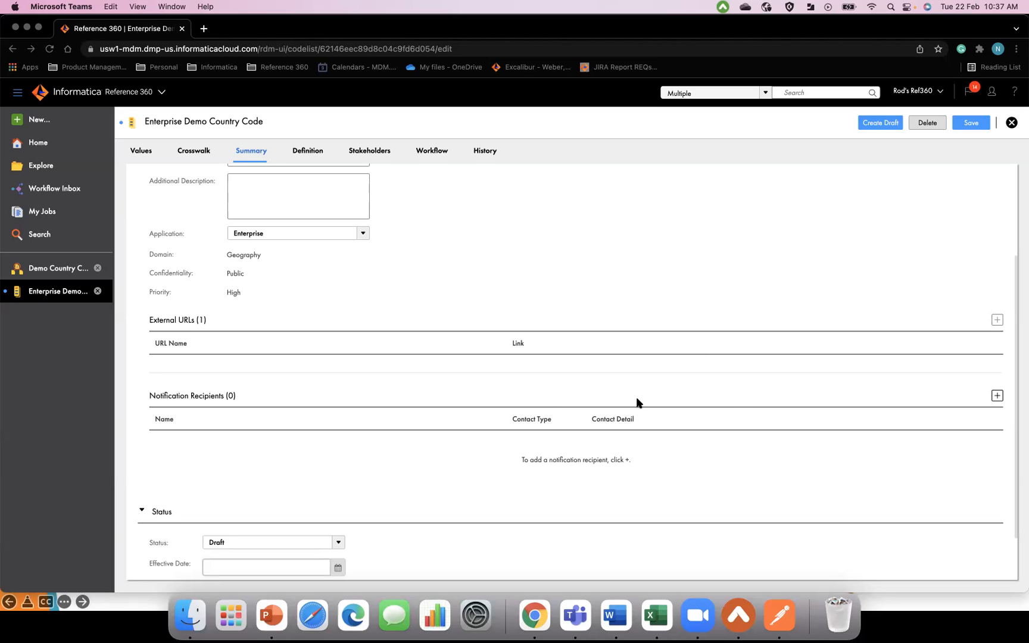
click(770, 365)
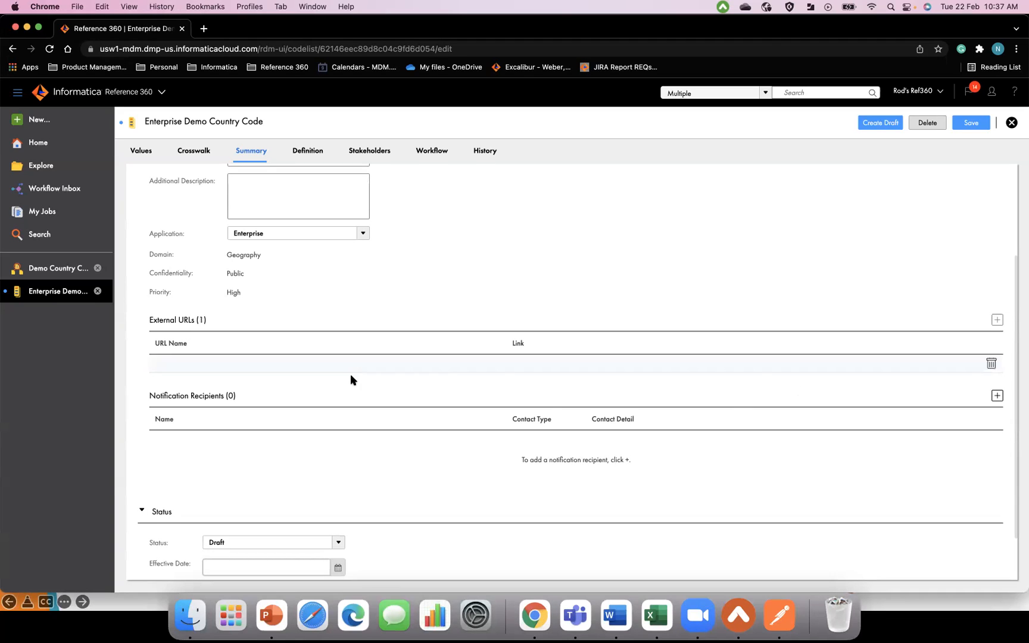
click(300, 358)
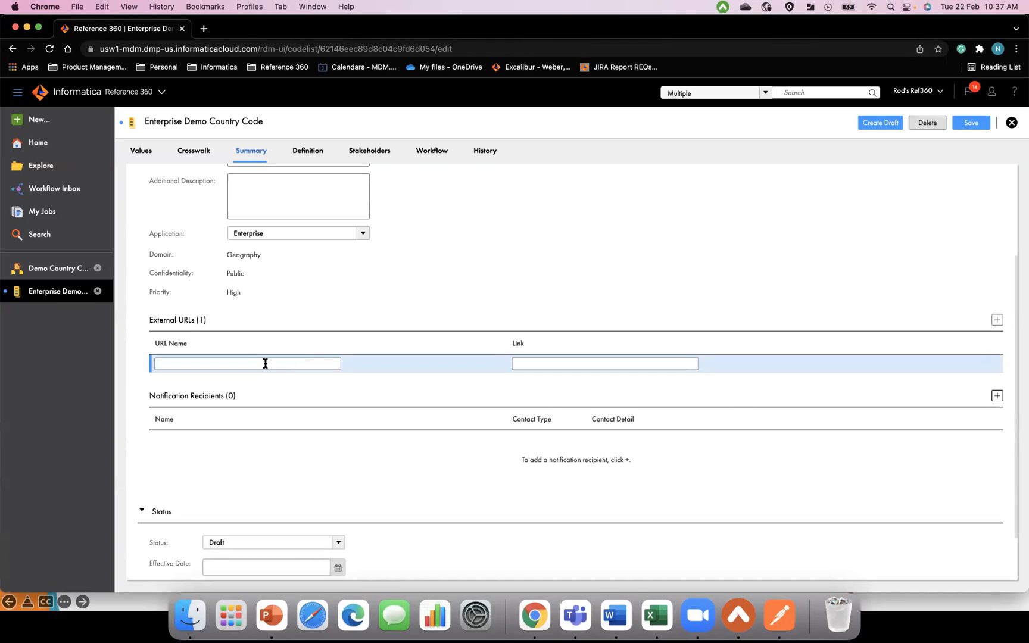
click(559, 366)
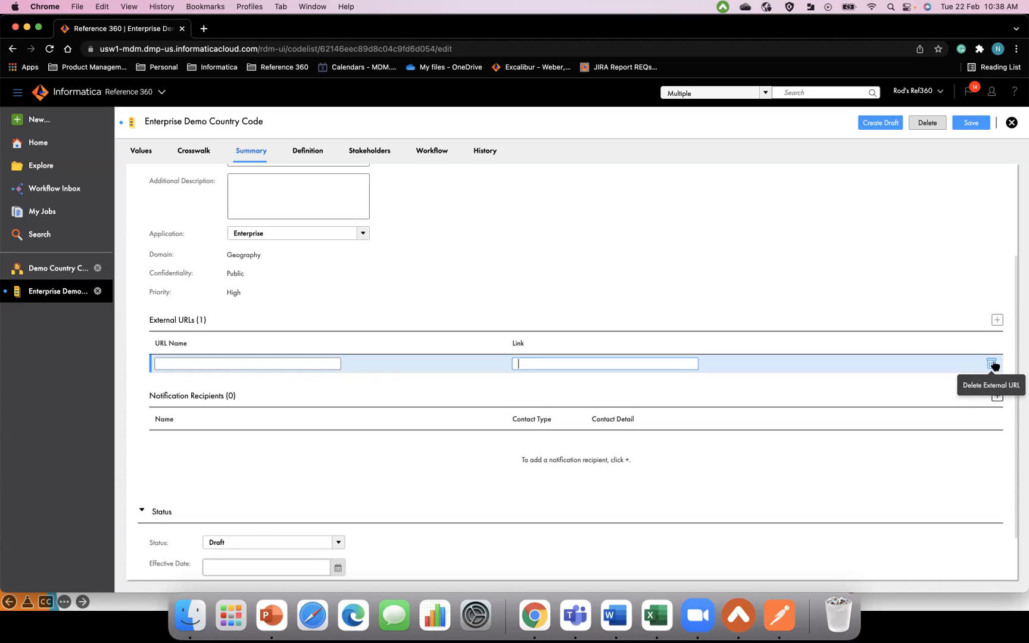
click(993, 364)
Try adding a notification recipient to the code list, checking the contact type options, and delete the blank entry again
scroll(565, 496, down, 2)
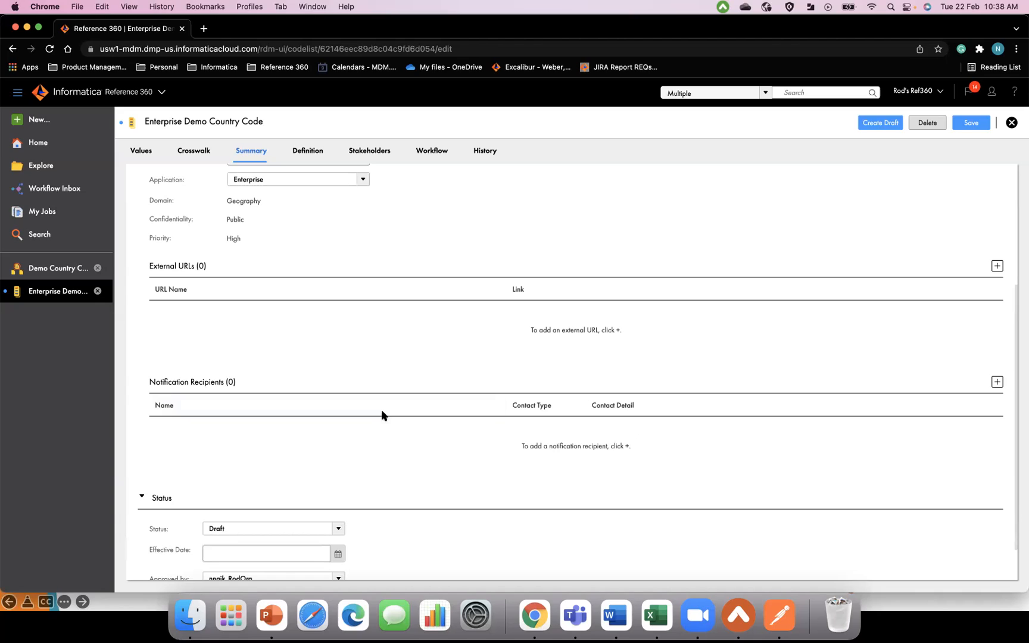
click(995, 384)
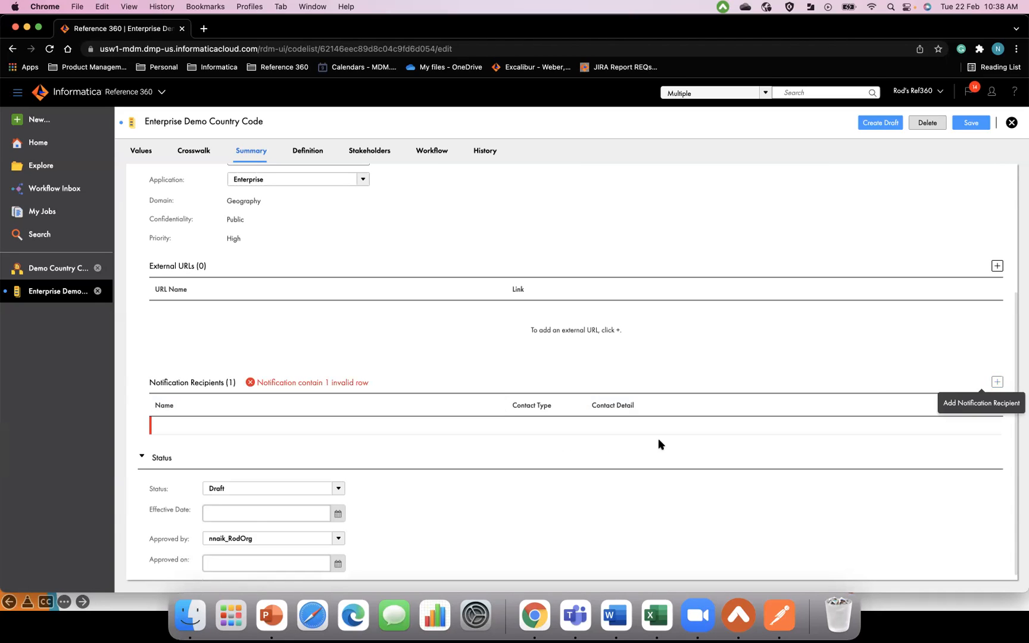
click(260, 426)
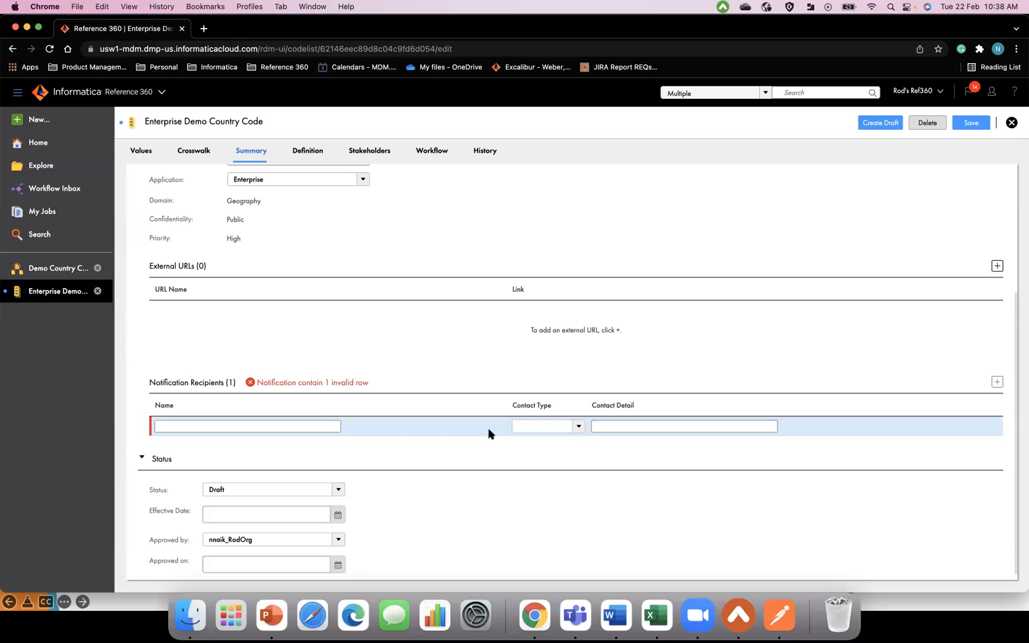
click(578, 426)
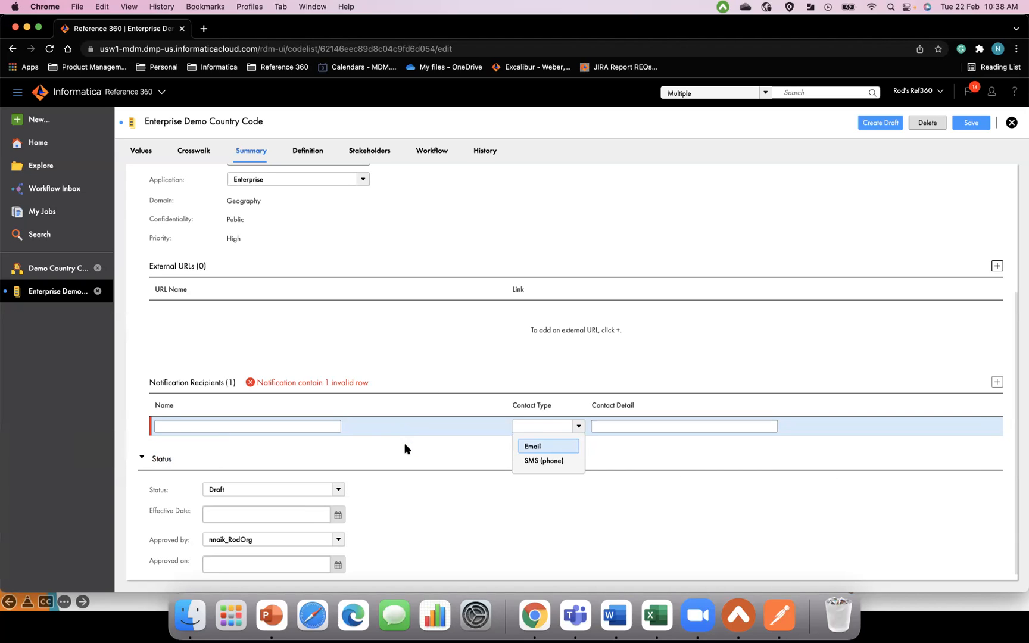
mouse_move(365, 427)
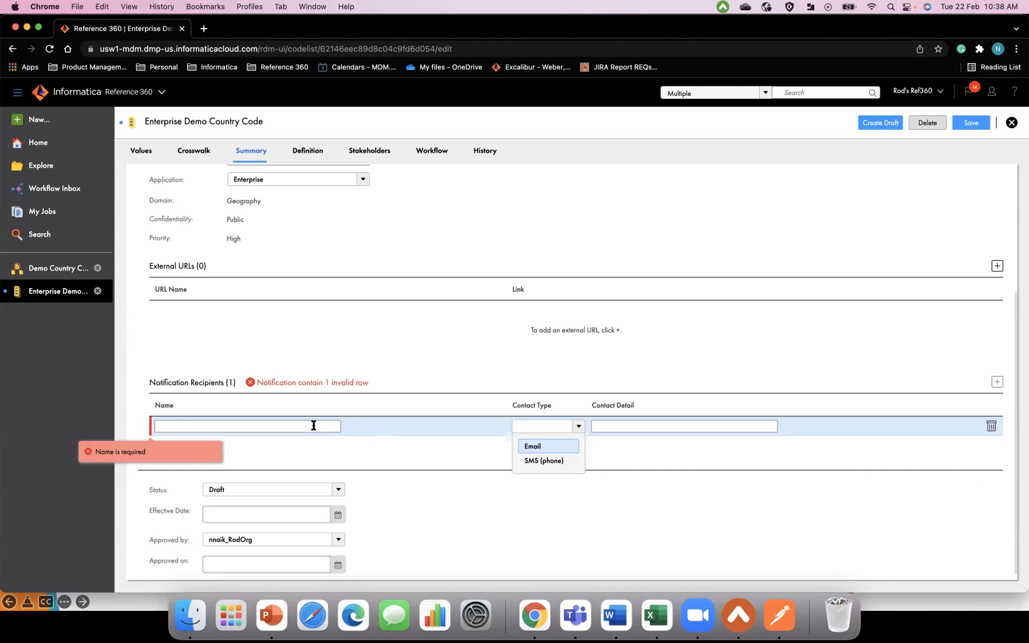
click(578, 427)
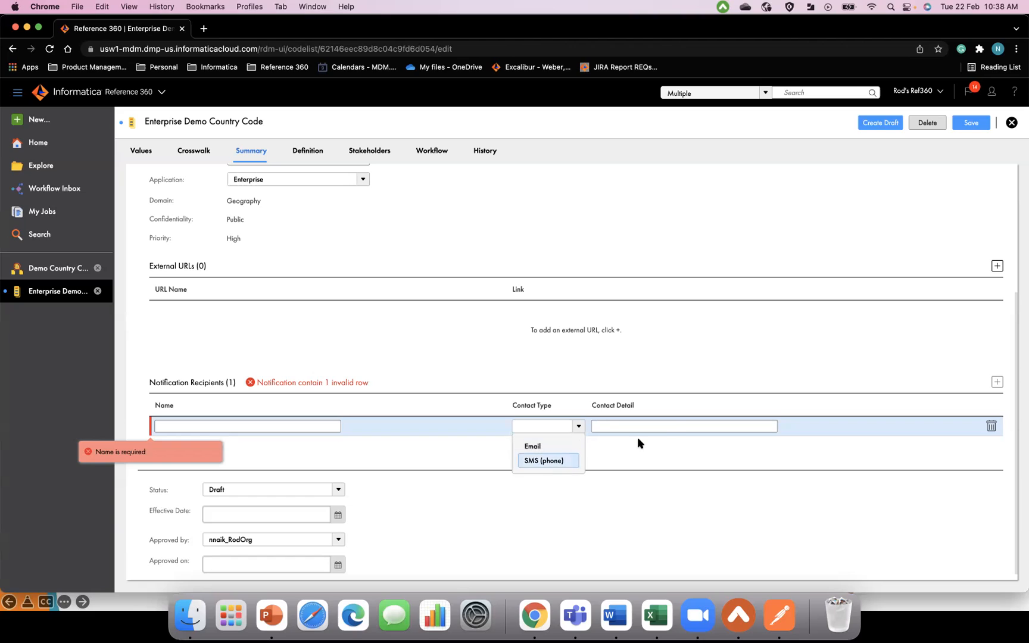
click(676, 426)
click(707, 451)
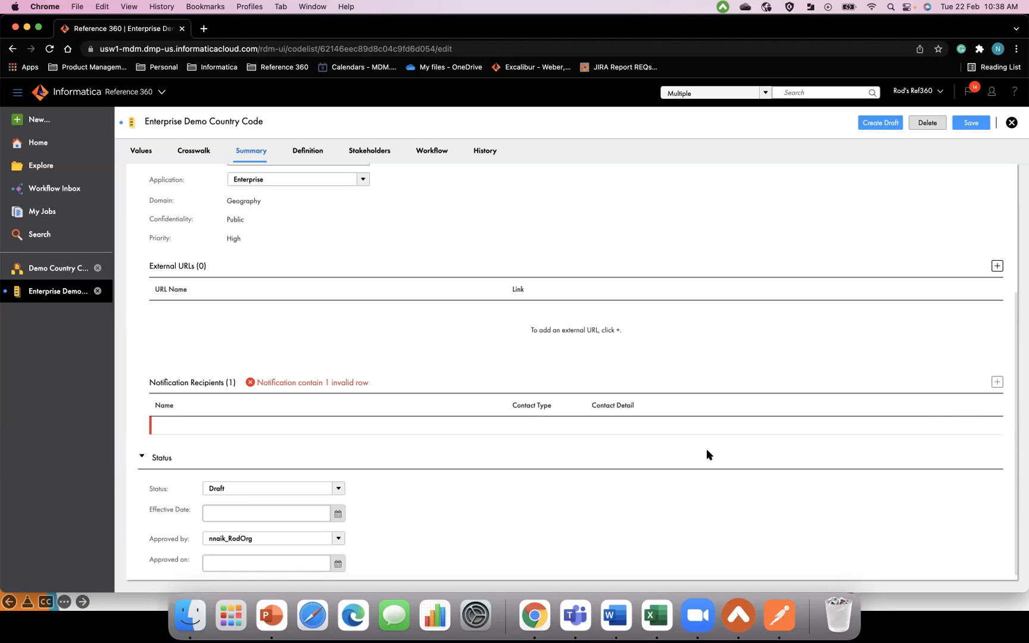
click(989, 423)
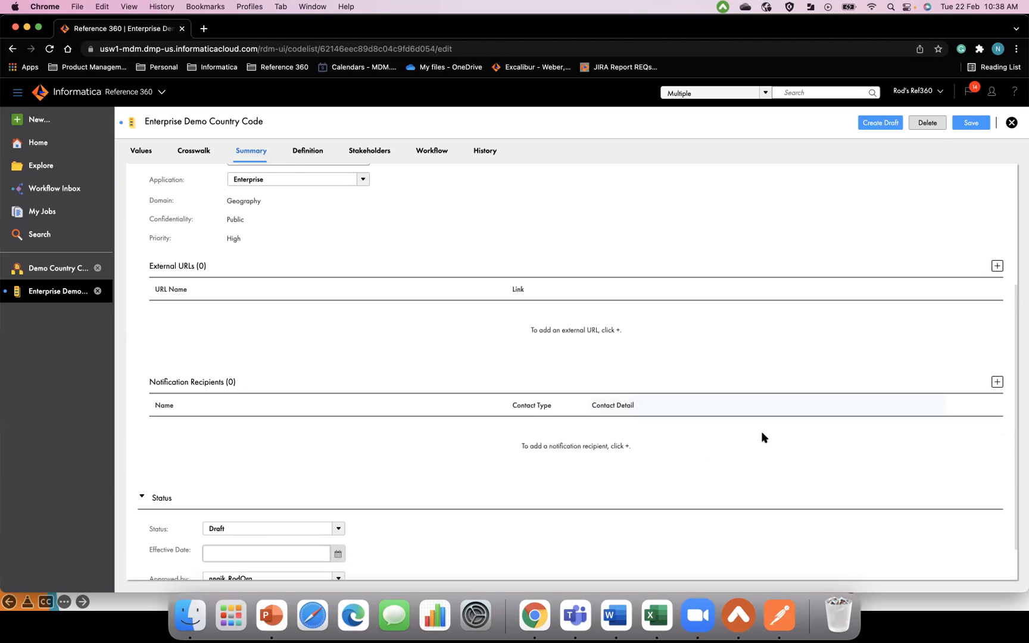
Review the code list's status section, and set the display attribute to Code in its definition
scroll(668, 322, down, 3)
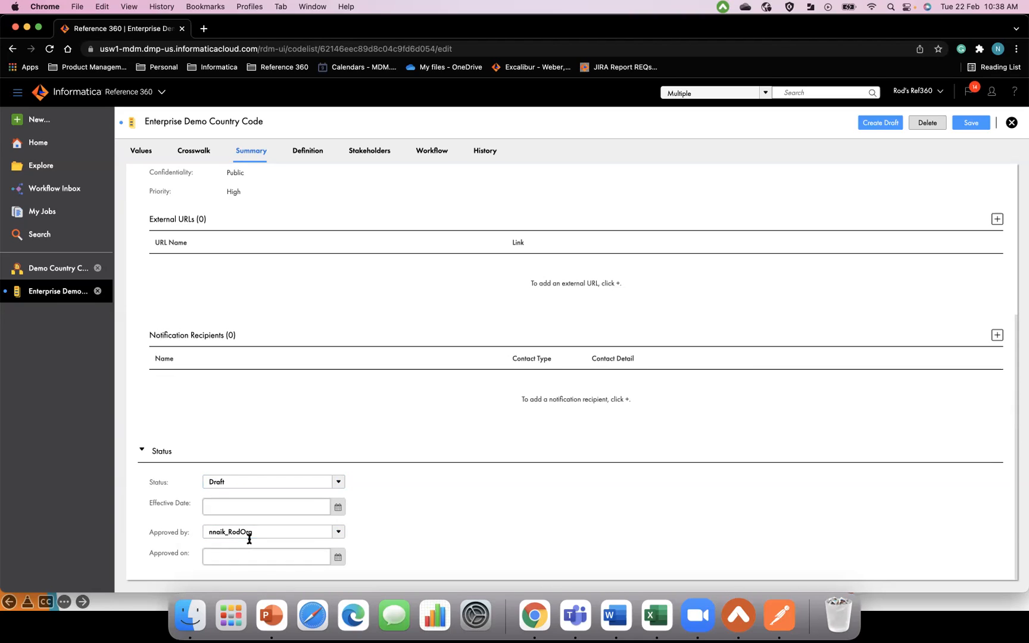
scroll(277, 335, up, 1)
scroll(278, 334, up, 3)
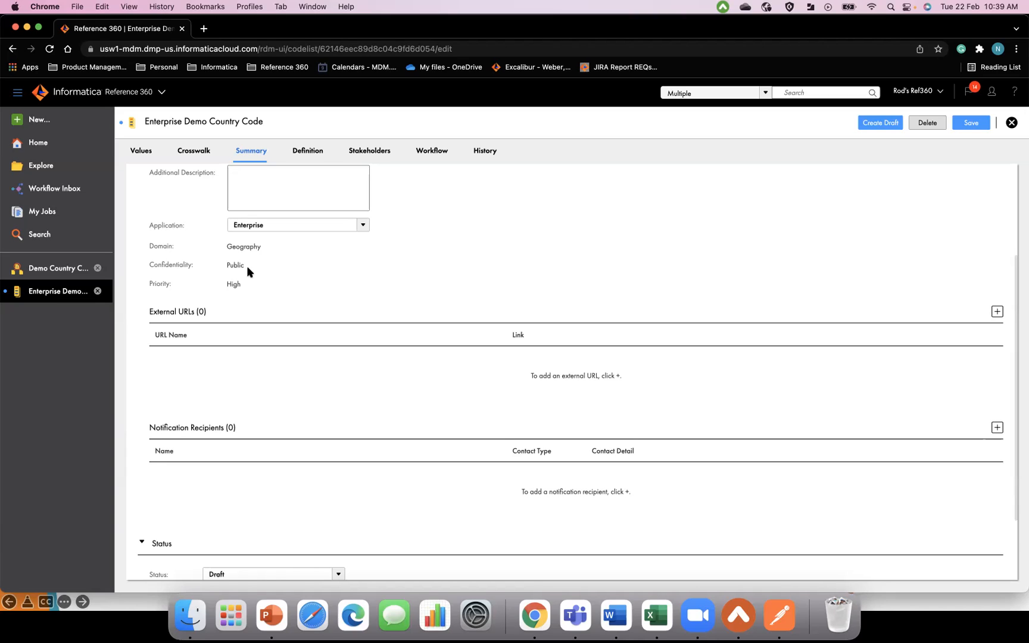
click(317, 159)
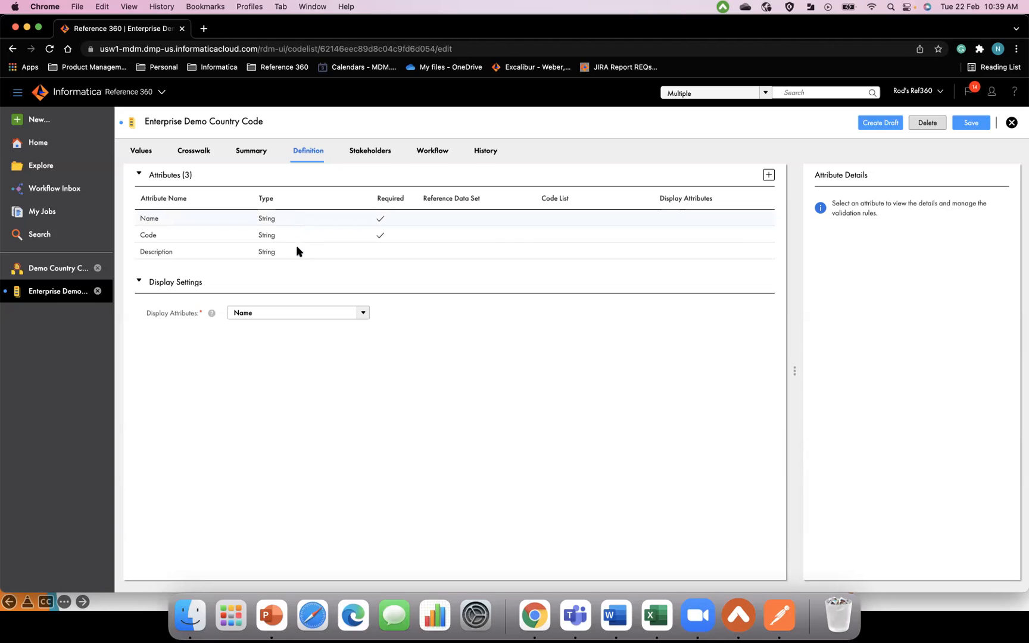
click(302, 316)
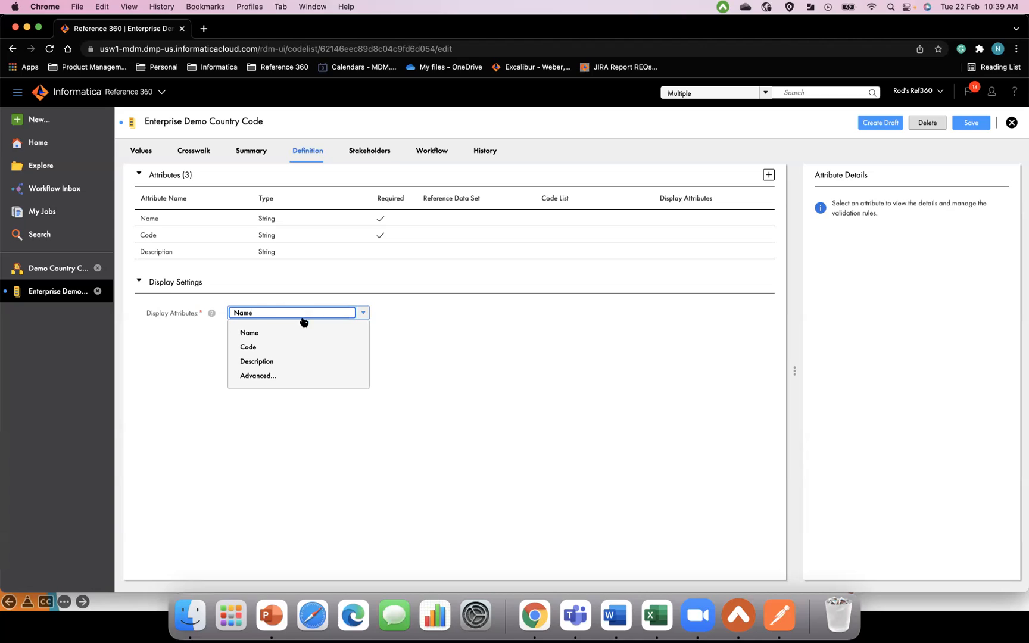
click(300, 342)
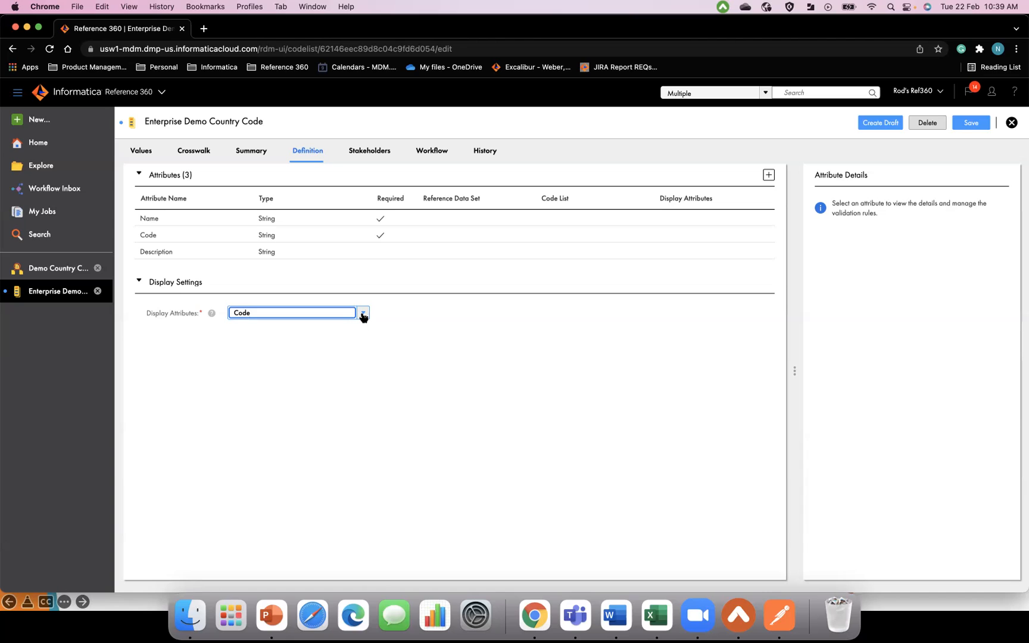
Try combining Name and Description as the code list's advanced display attributes, and cancel the change
click(362, 314)
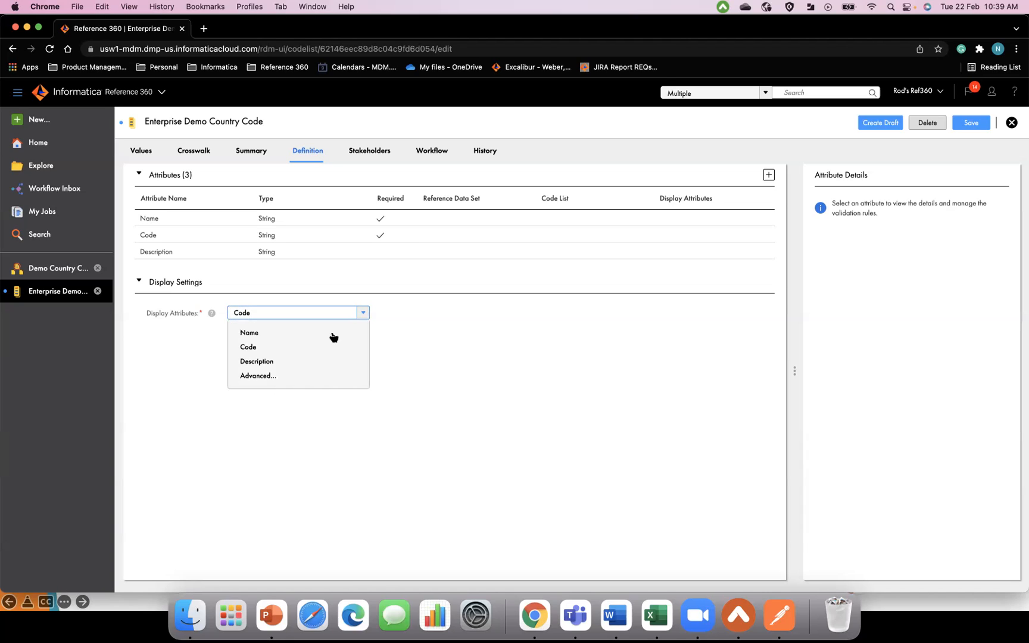
click(319, 375)
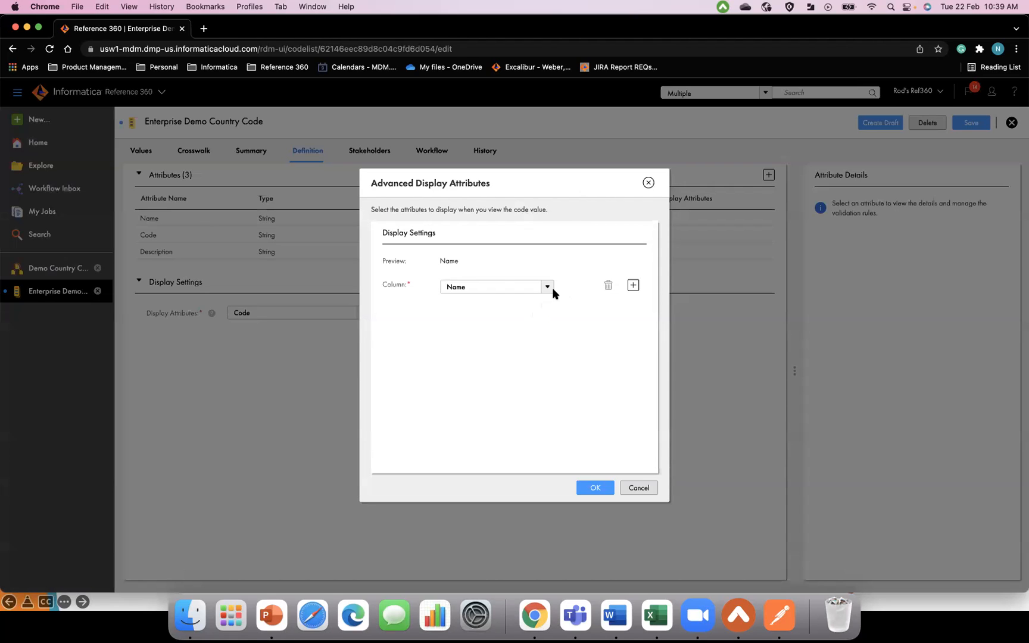
click(549, 289)
click(633, 286)
click(634, 286)
click(547, 319)
click(507, 337)
click(547, 320)
click(512, 352)
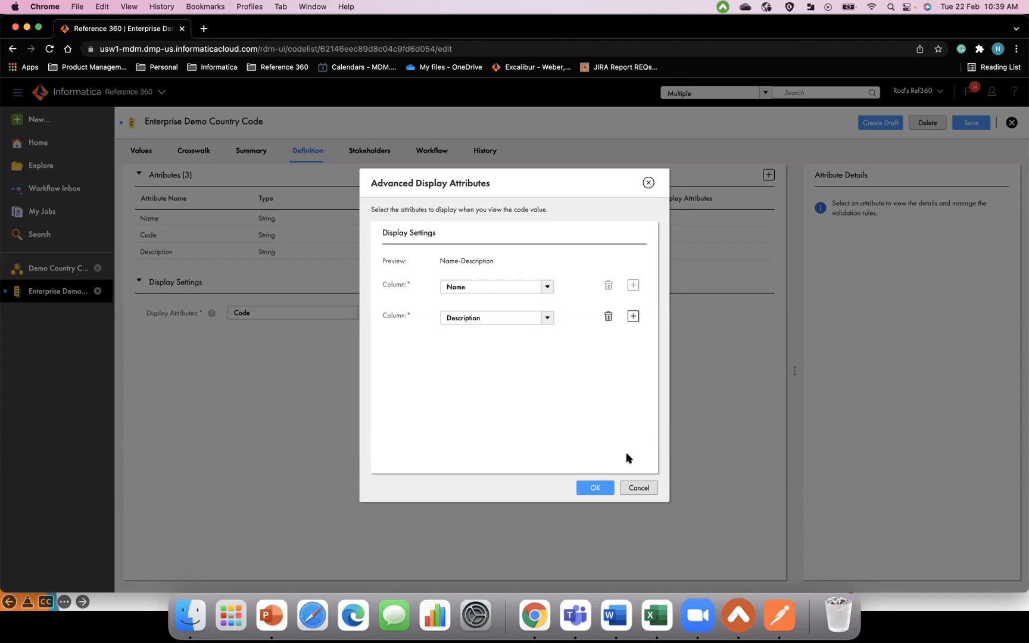
click(639, 491)
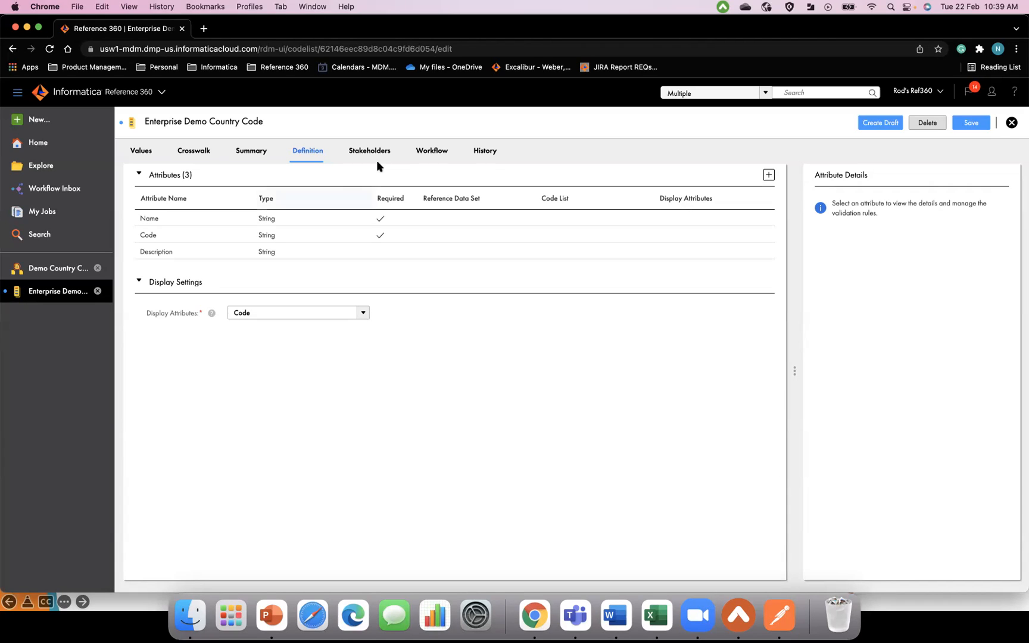
Review the code list's change history, definition and summary, and return to its values
click(481, 154)
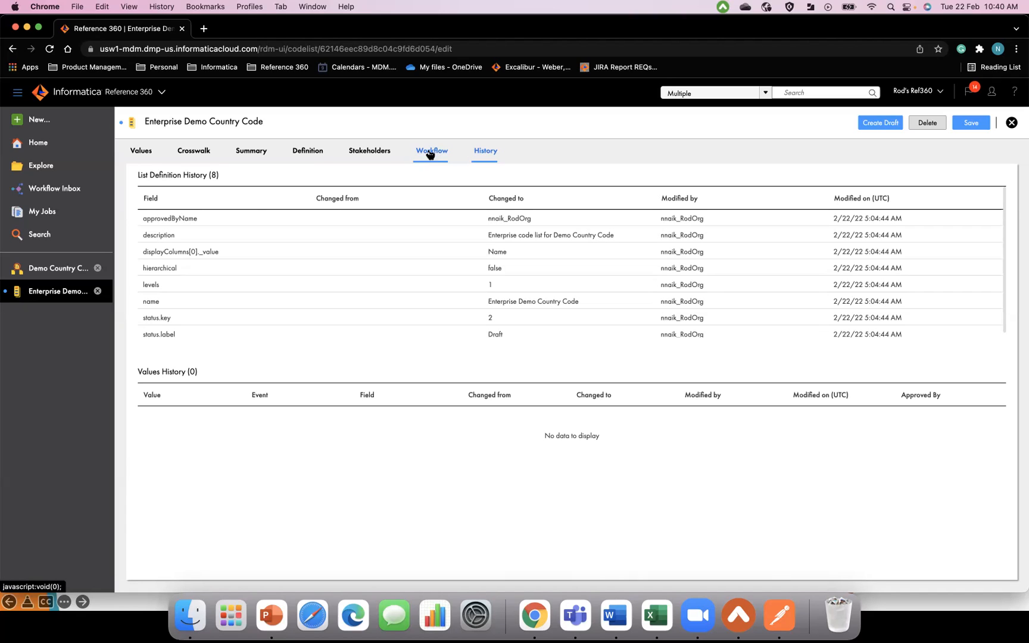
click(315, 157)
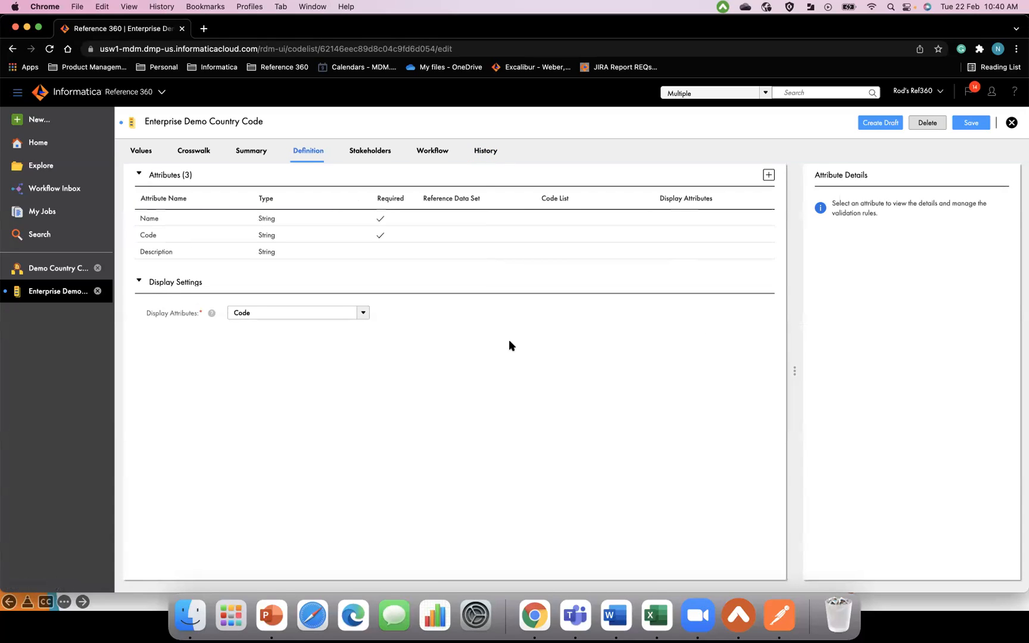
click(260, 153)
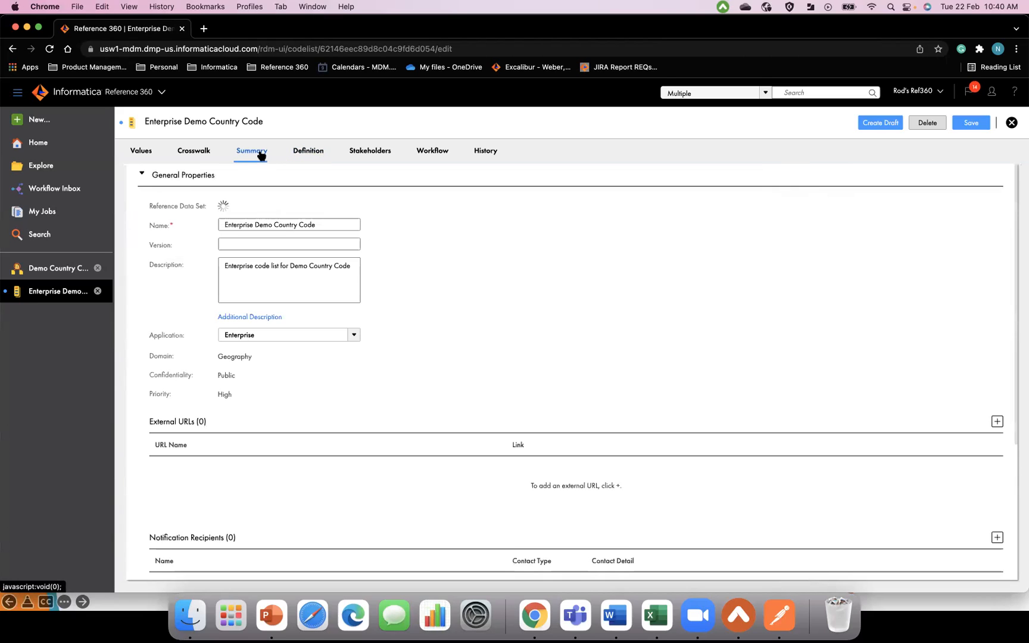
click(135, 152)
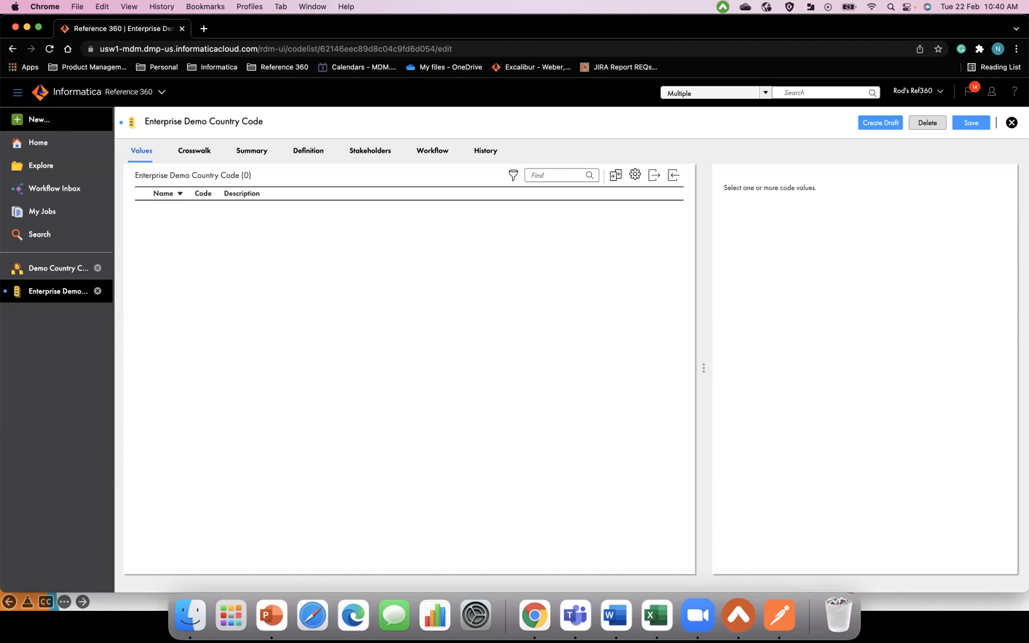
Create a new code list under the Demo Country Code reference data set
click(36, 120)
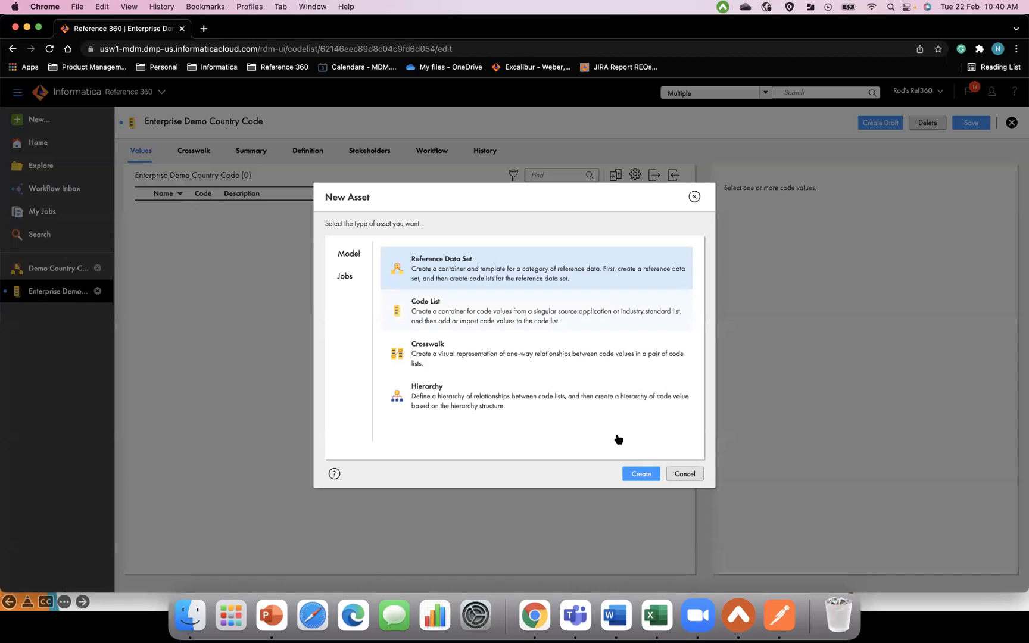
click(645, 475)
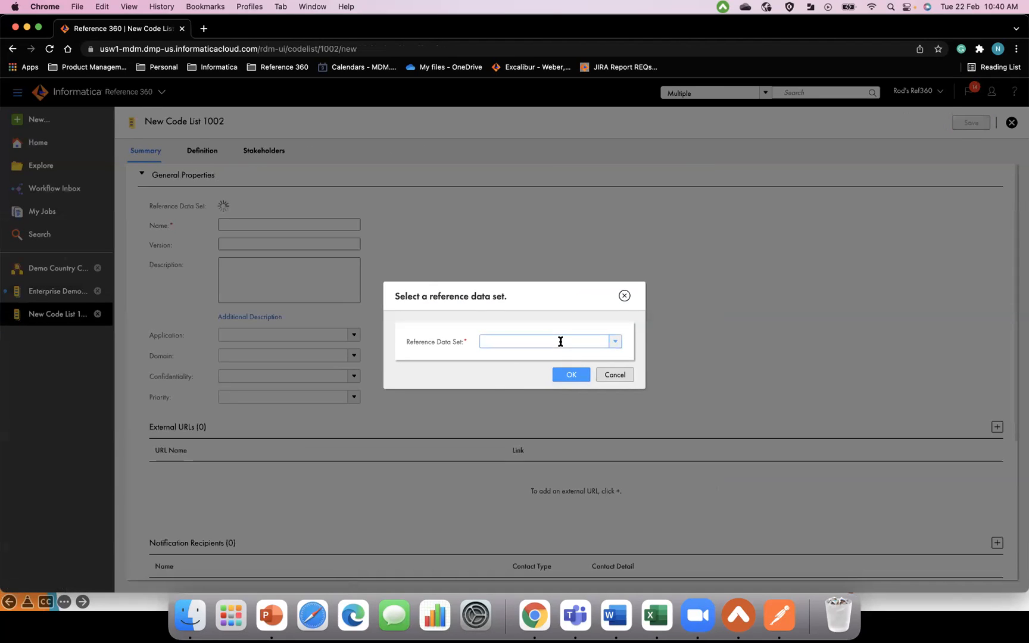
click(560, 342)
text(demo)
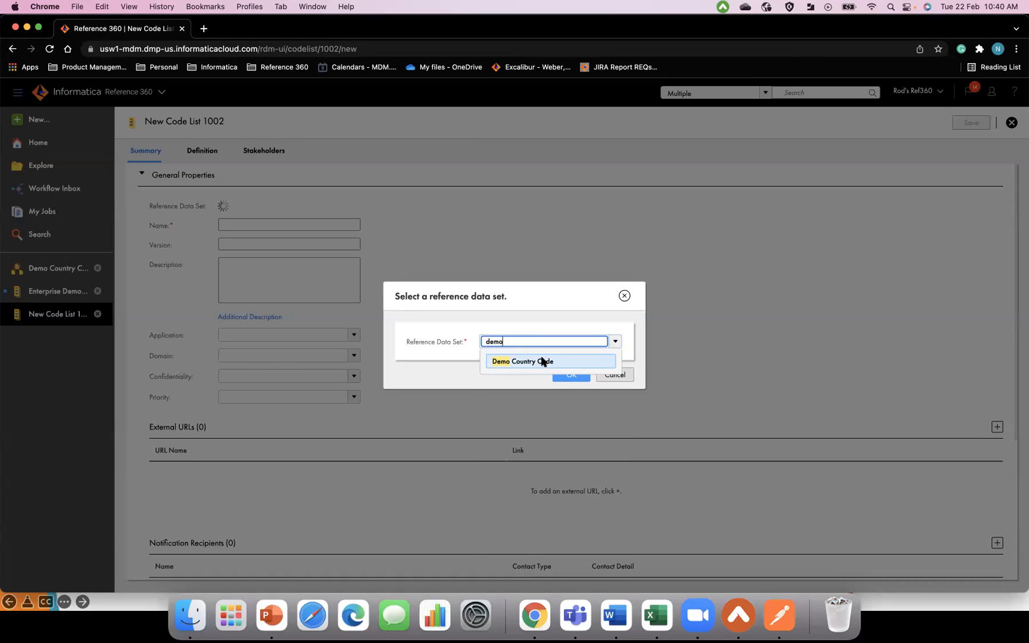
click(567, 377)
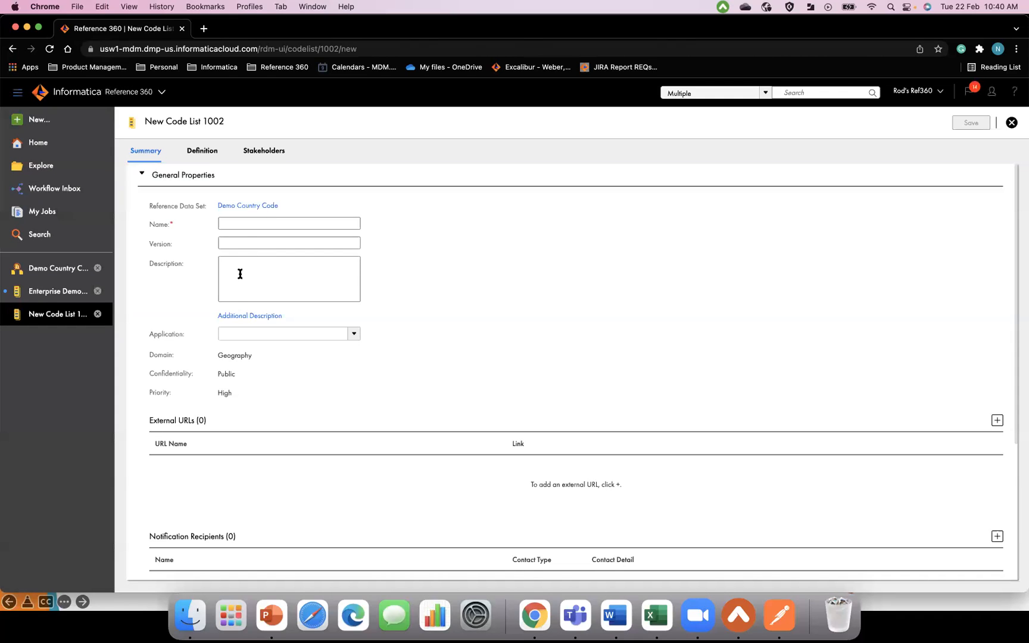
Name the new code list SAP Demo Country Code and set its version to 1 and application to SAP
click(244, 227)
text(SAP )
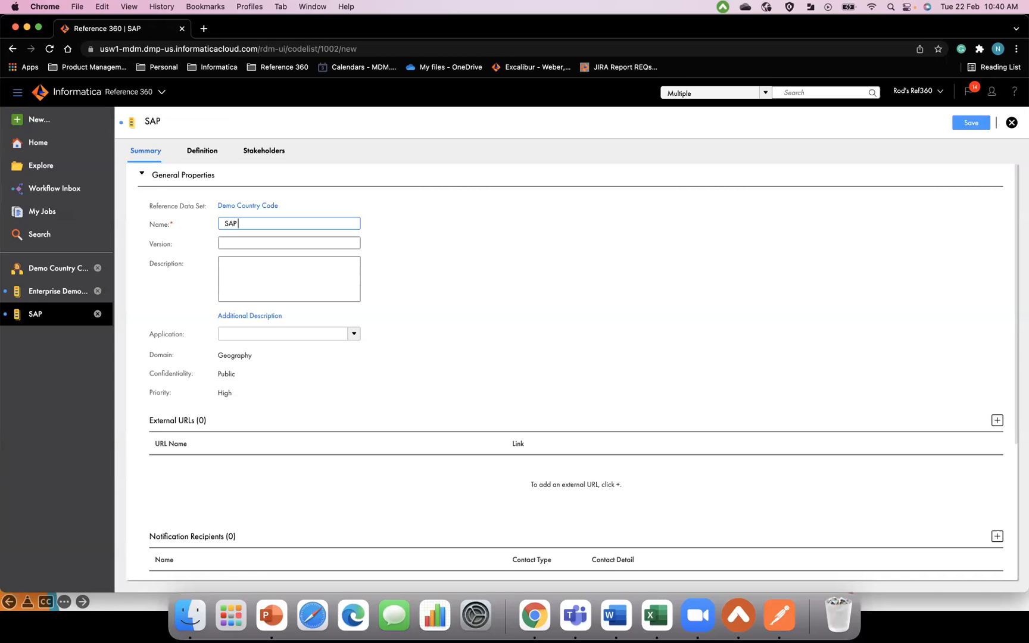
text(Country Code)
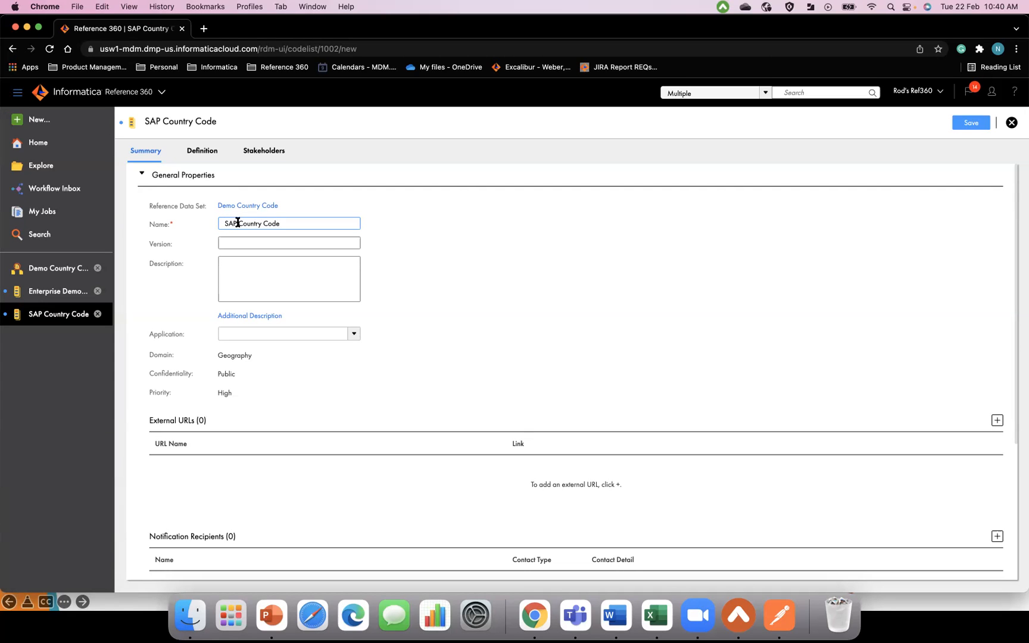
click(238, 223)
text(Demo)
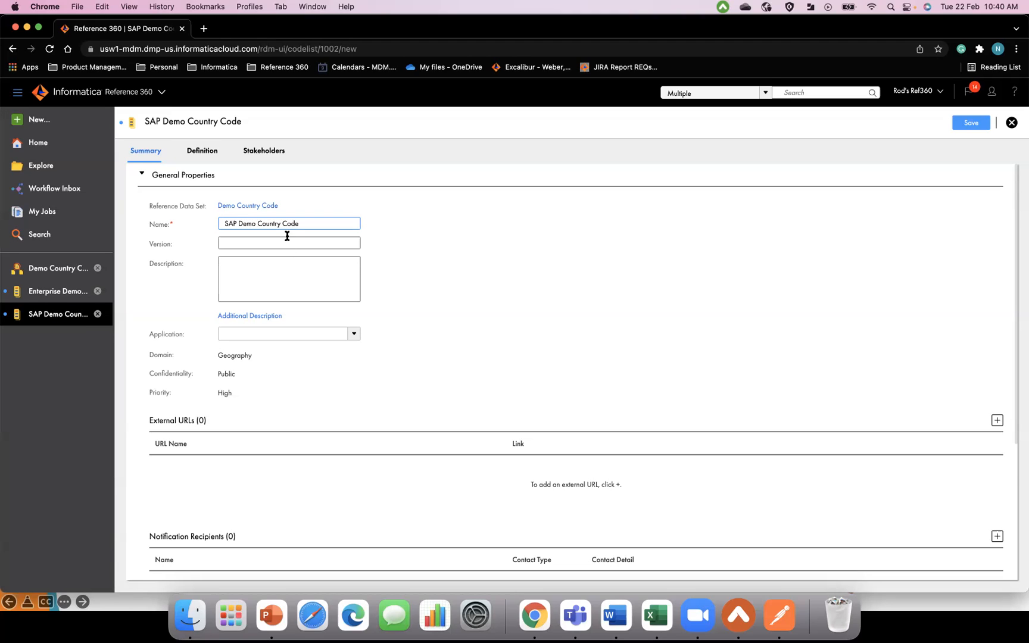
click(288, 240)
text(1)
click(354, 335)
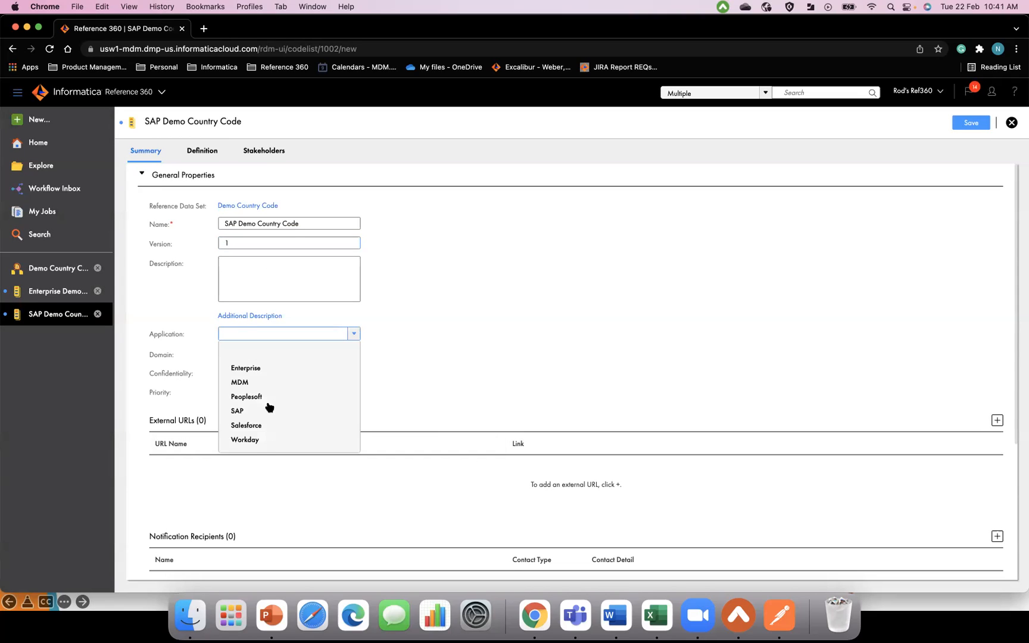
click(268, 411)
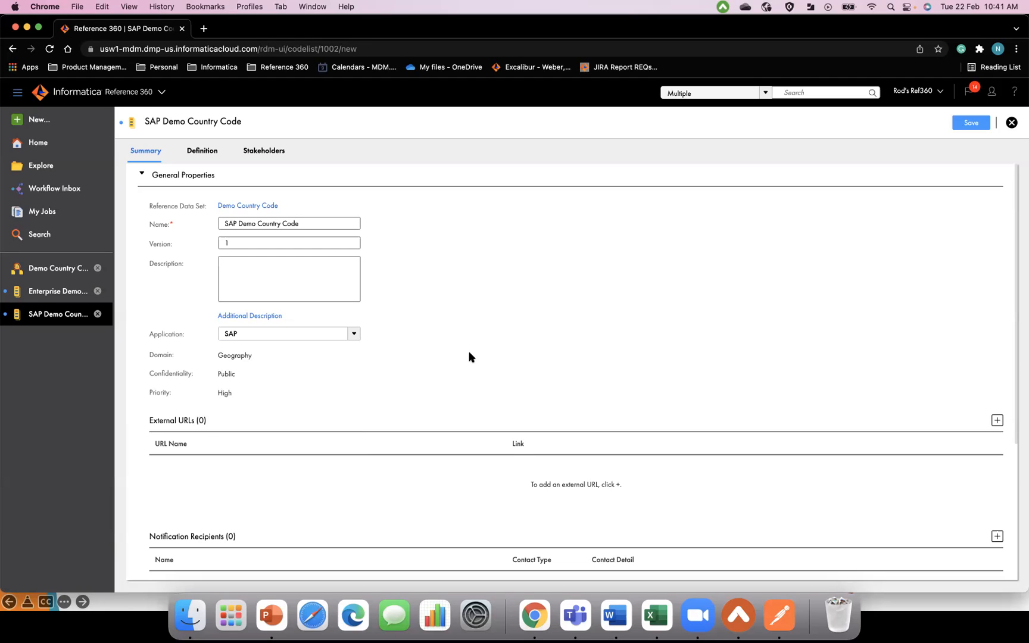
Look over the rest of the SAP code list's summary, and close the list discarding its unsaved changes
scroll(471, 356, down, 5)
scroll(937, 206, up, 5)
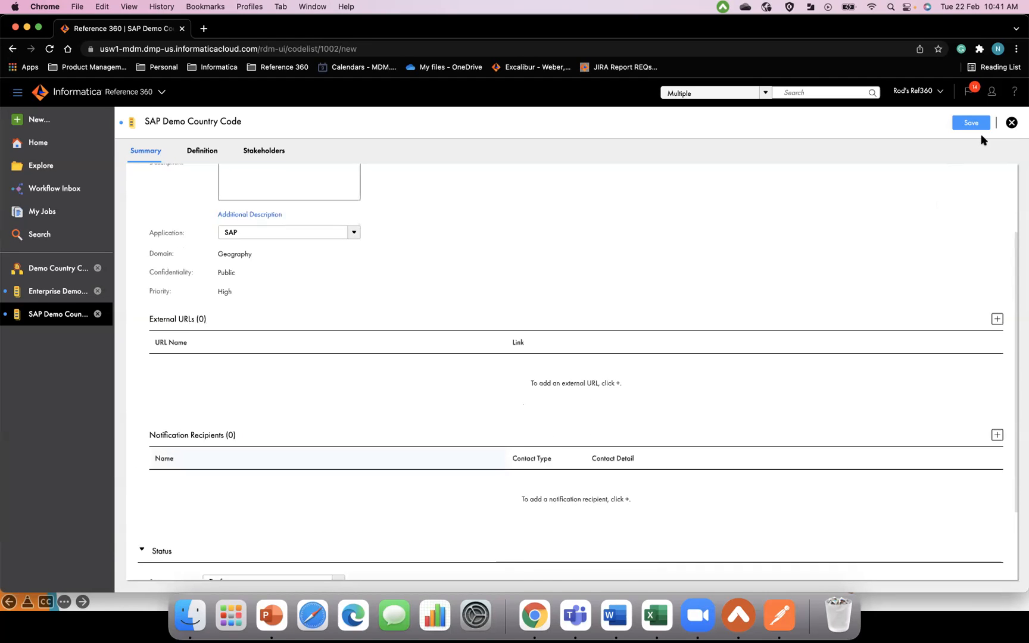
click(1012, 124)
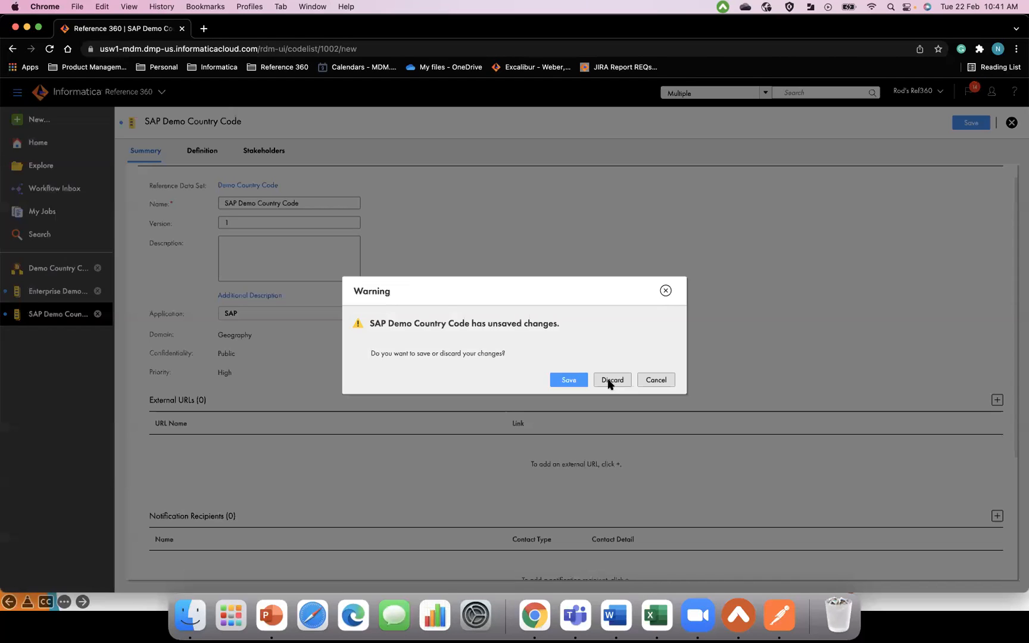
click(611, 380)
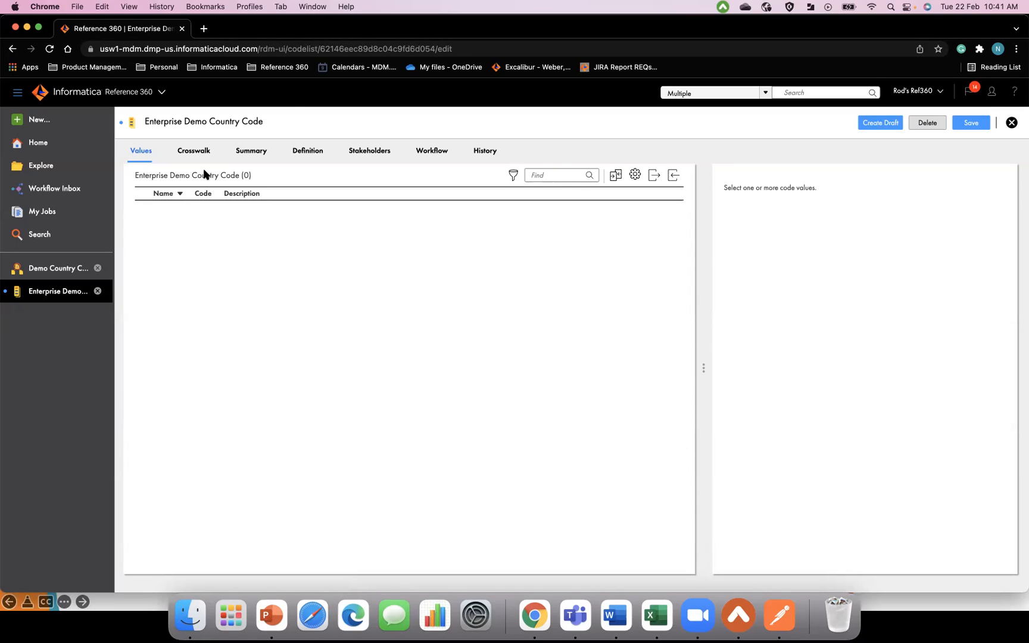
Start importing values into the Enterprise Demo Country Code list and choose Demo_CountryCode_validationrule.csv from the R360 Sample data folder
click(635, 178)
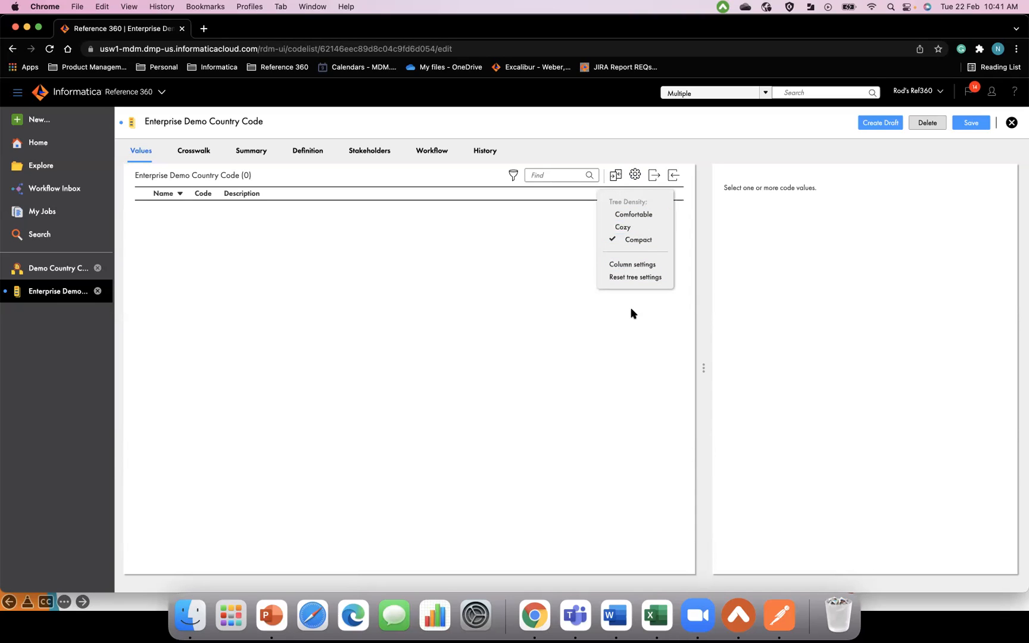
click(674, 178)
click(548, 236)
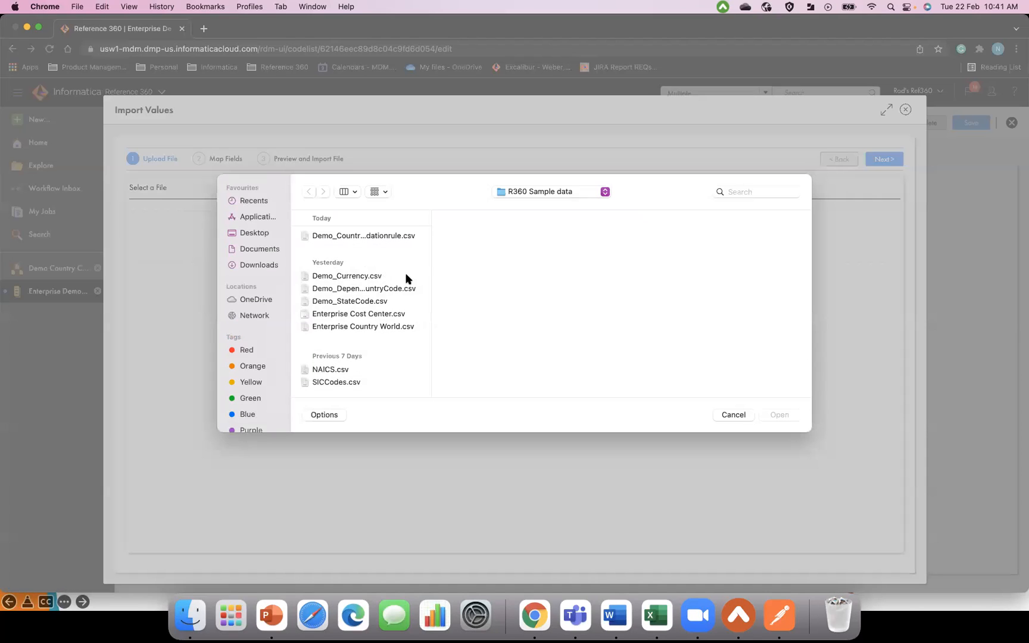
drag(427, 262, 455, 260)
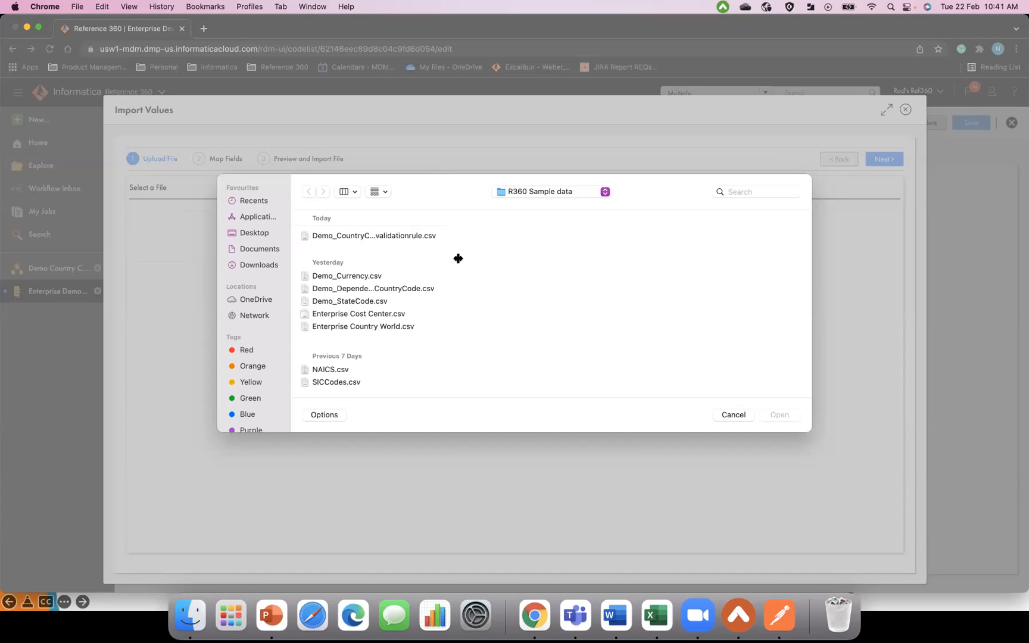
click(395, 238)
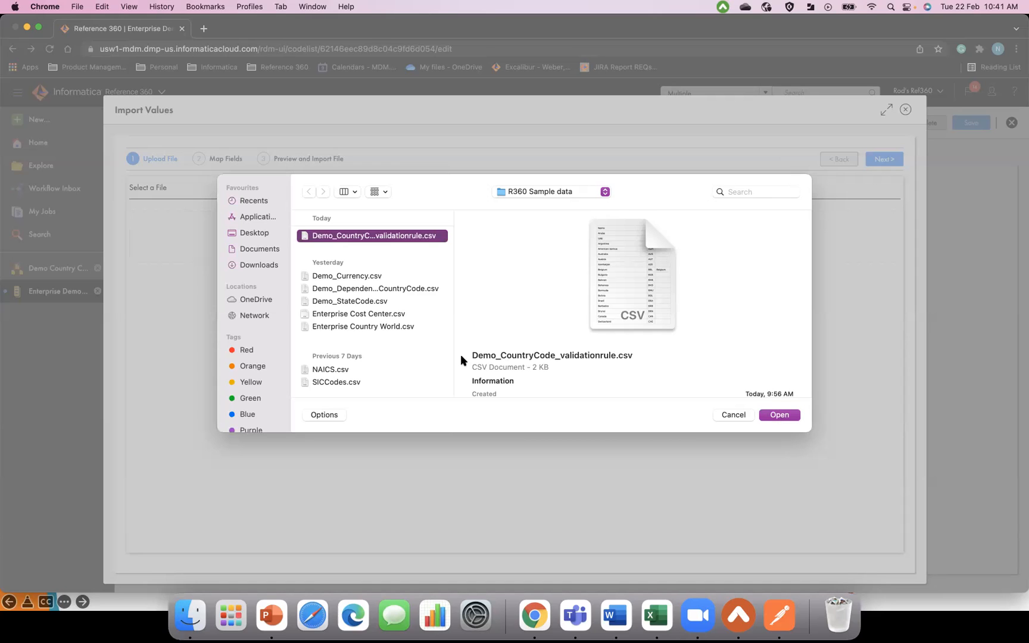
scroll(426, 343, down, 5)
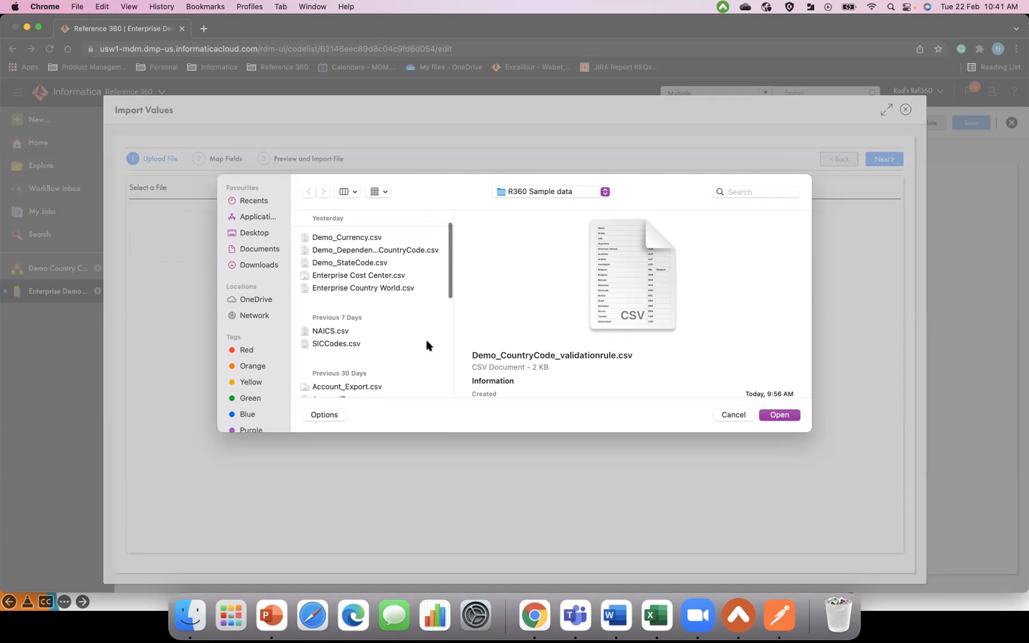
scroll(426, 344, down, 2)
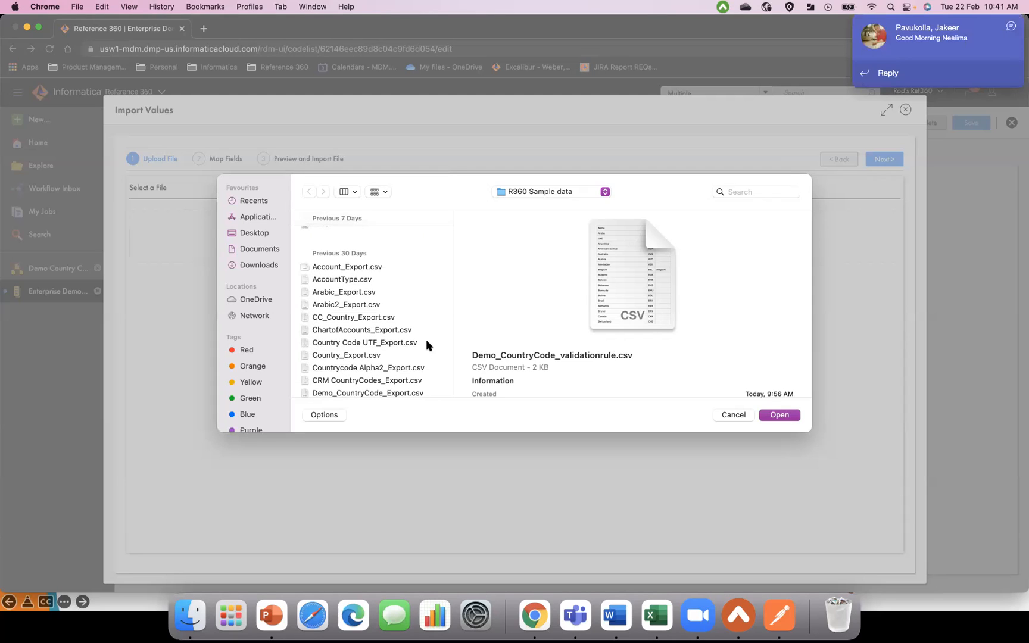
scroll(391, 323, up, 1)
scroll(391, 319, up, 6)
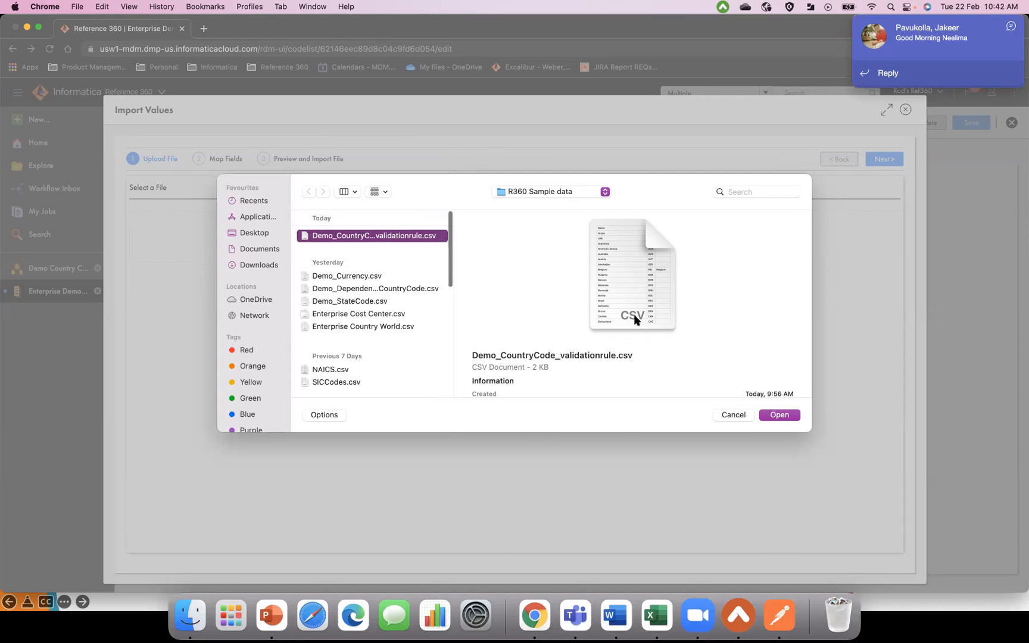
click(780, 415)
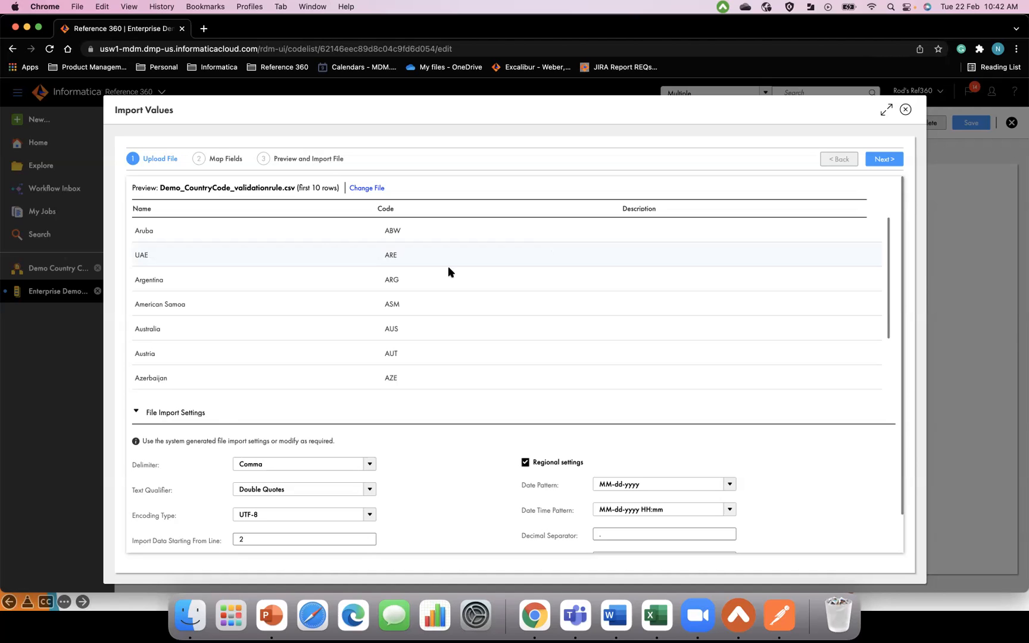
Open Demo_CountryCode_validationrule.csv from Finder in Excel to examine its columns and rows, and return to the import in Chrome
click(190, 615)
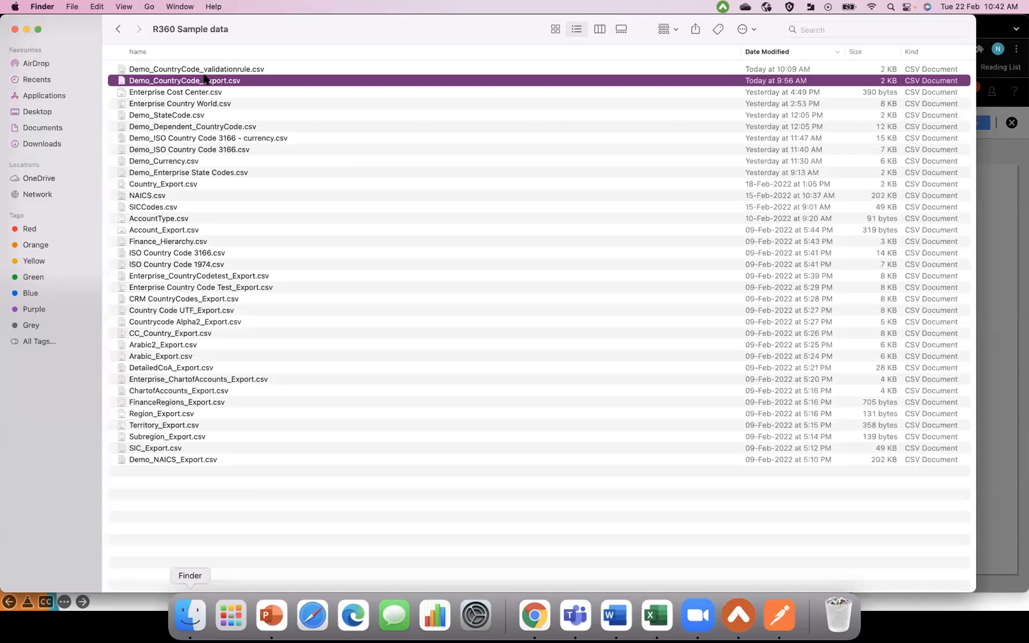
click(207, 70)
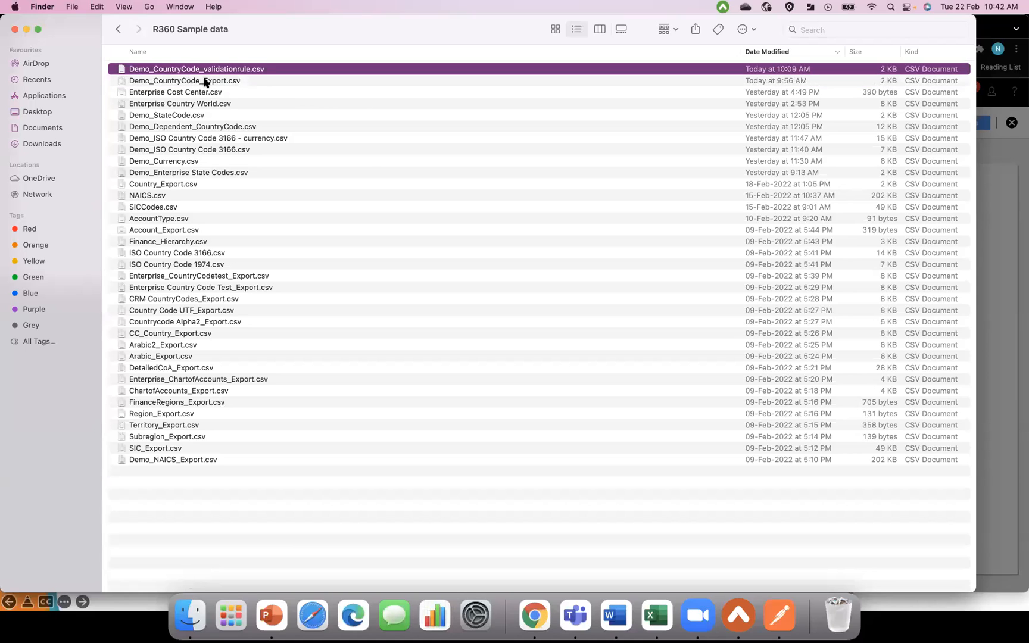
right_click(219, 70)
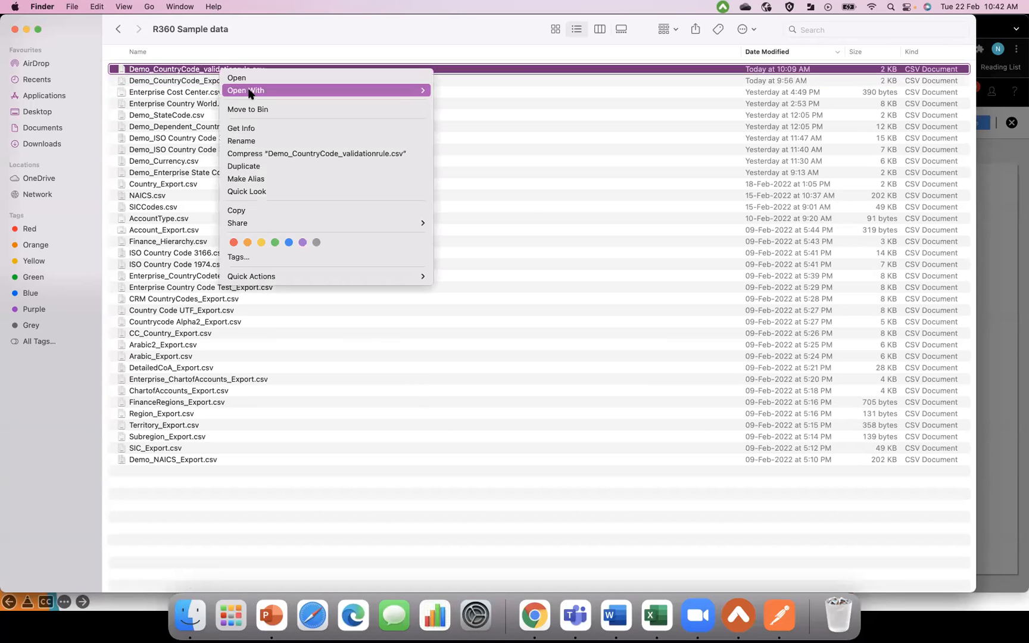
mouse_move(249, 92)
click(471, 135)
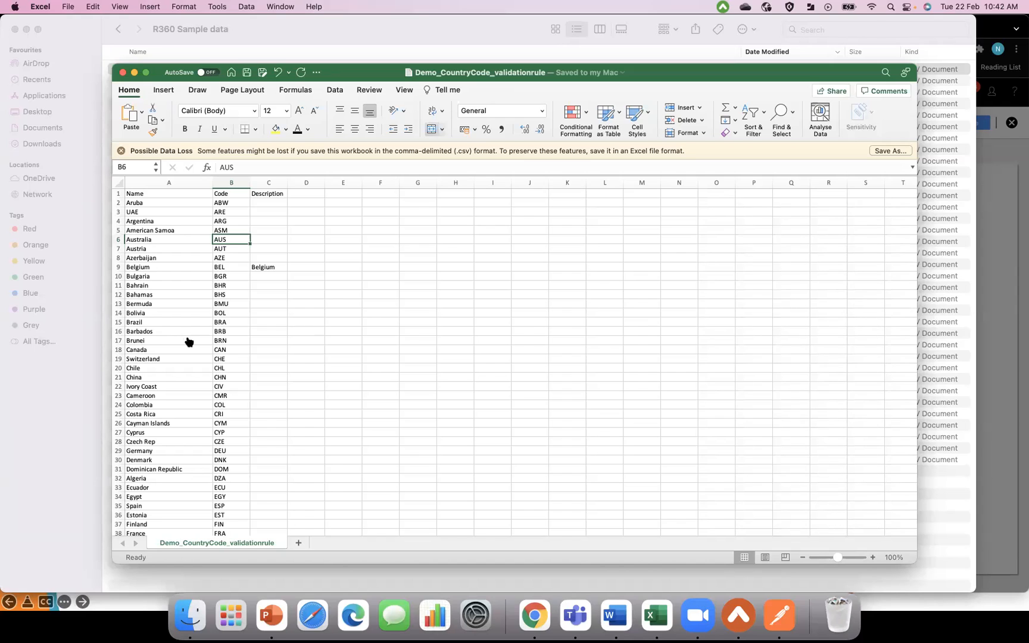
key(super+Tab)
key(super+Tab)
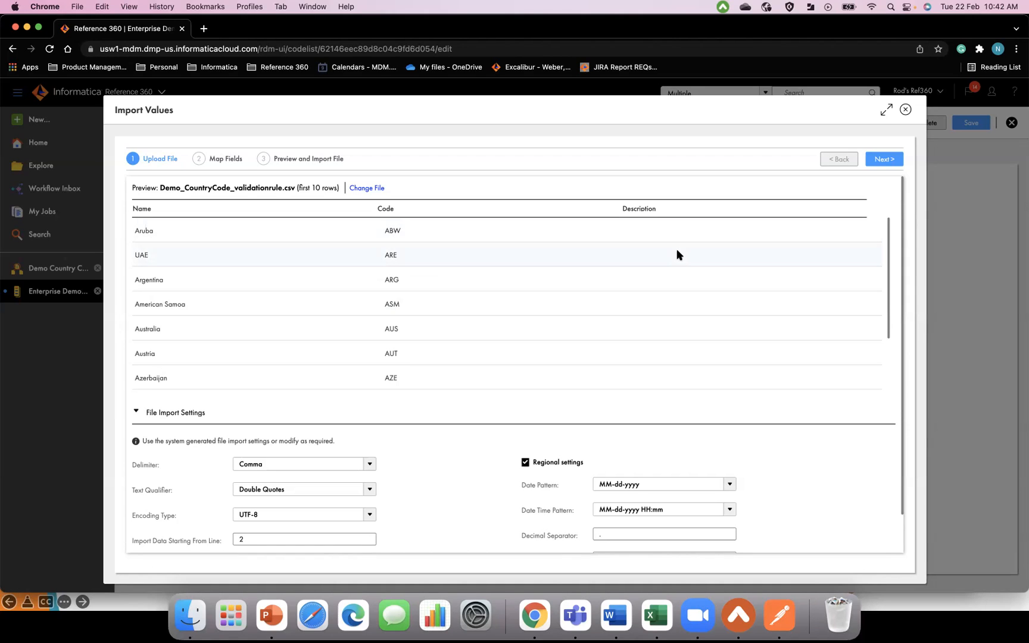
Review the uploaded file's preview and file import settings, and continue to the field mapping
scroll(647, 366, down, 3)
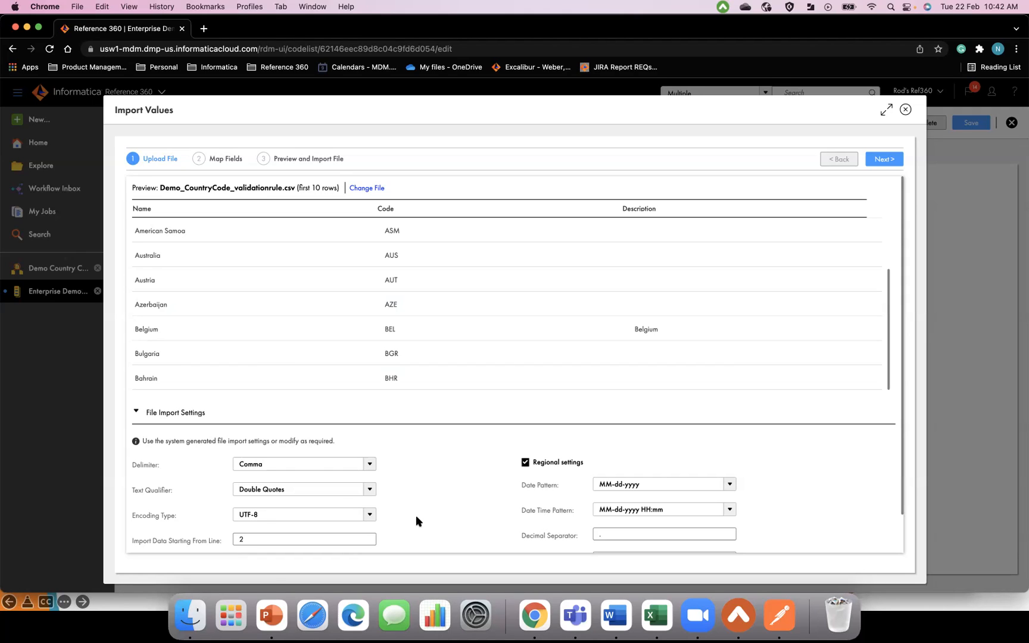
scroll(421, 494, down, 2)
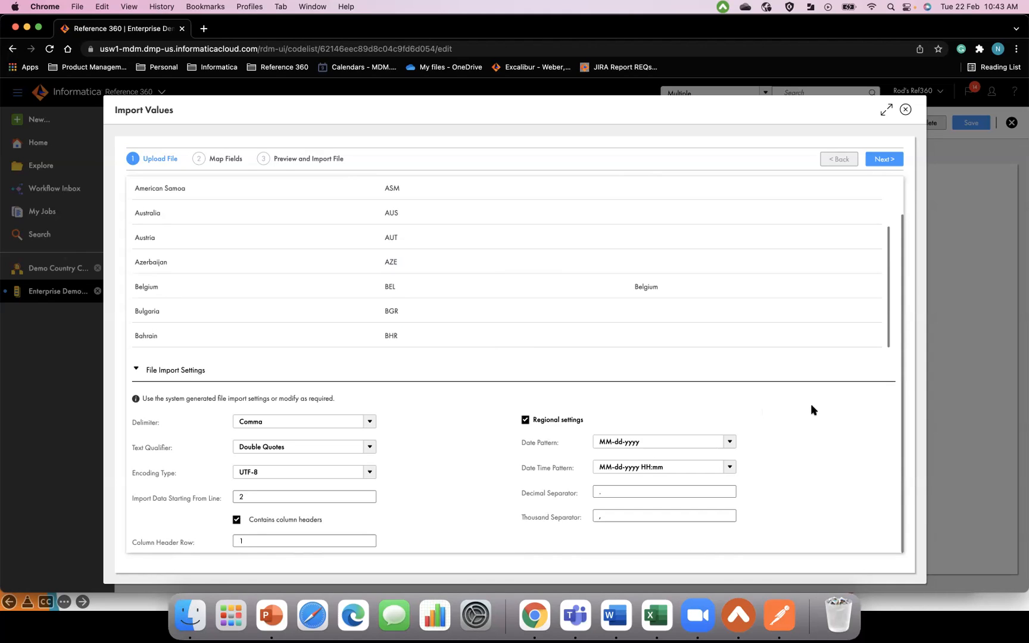
scroll(778, 319, up, 1)
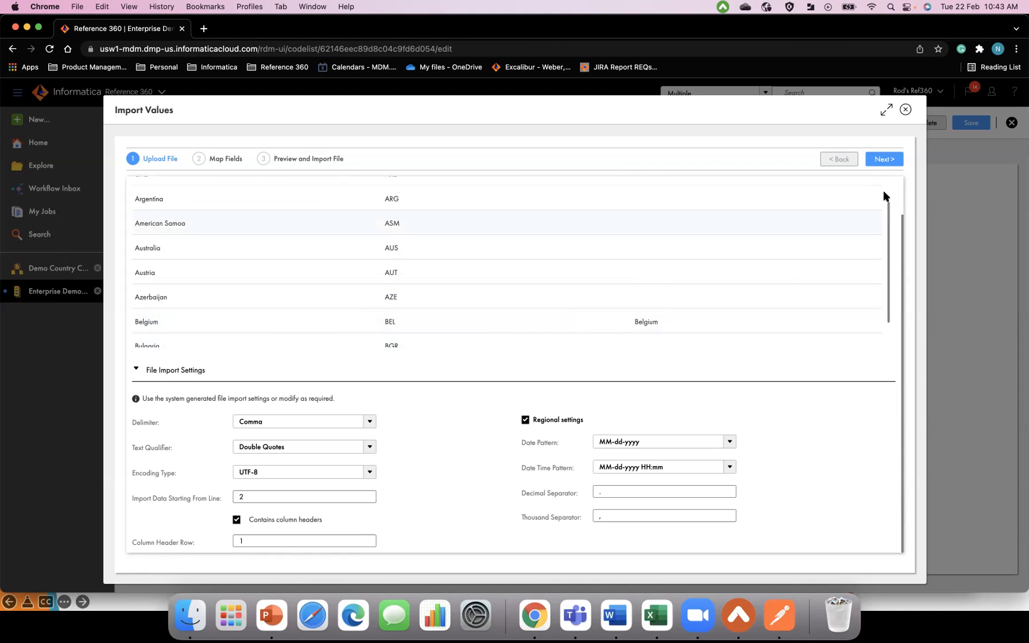
click(887, 161)
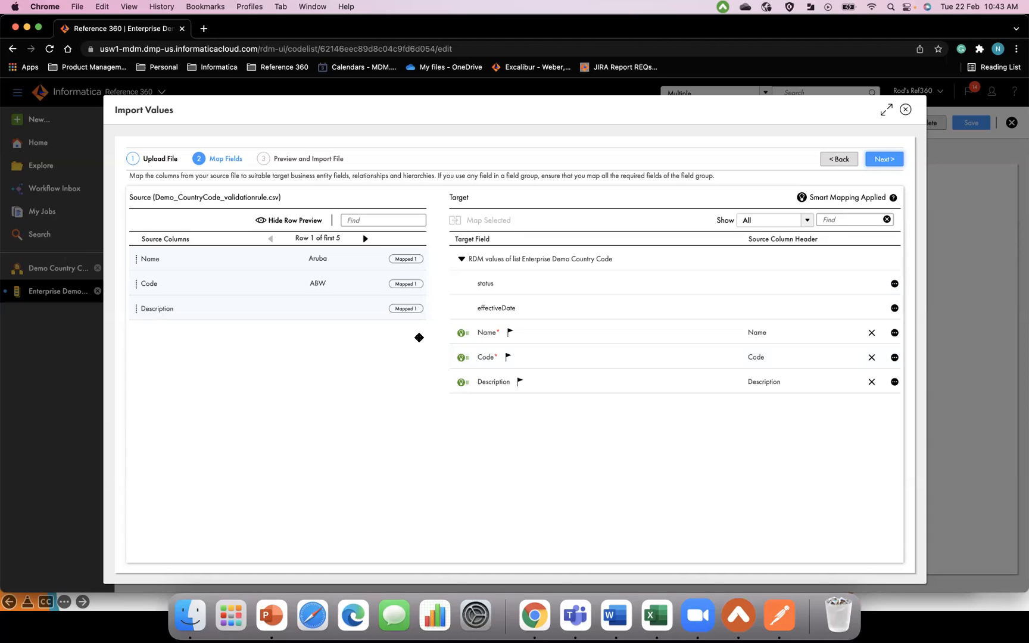
Check the smart mapping confidence, remove the Name field's mapping, and manually map the source Name column to the target Name field
mouse_move(461, 340)
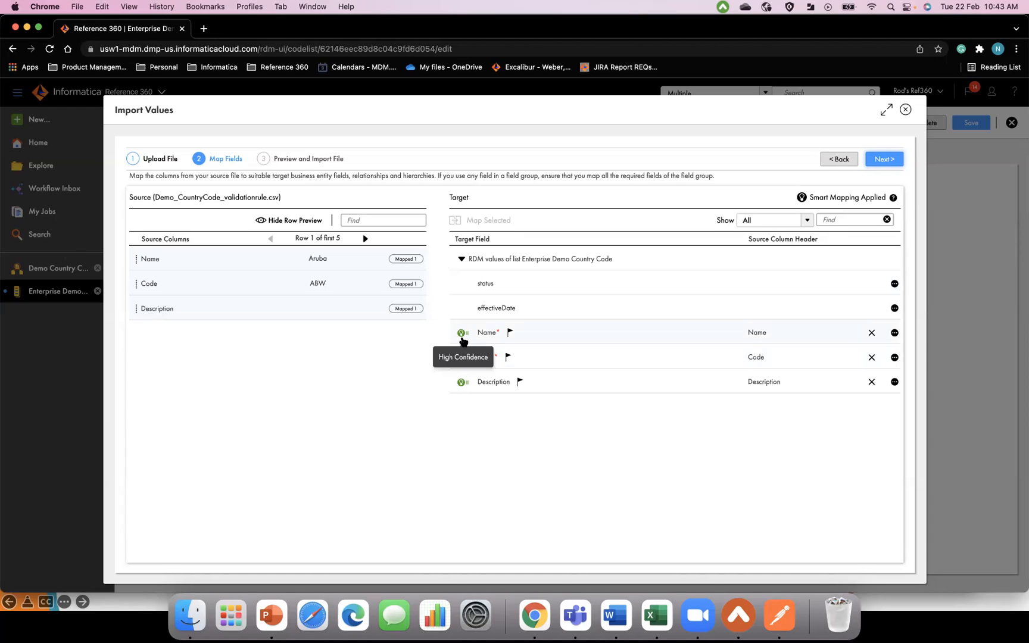
mouse_move(463, 362)
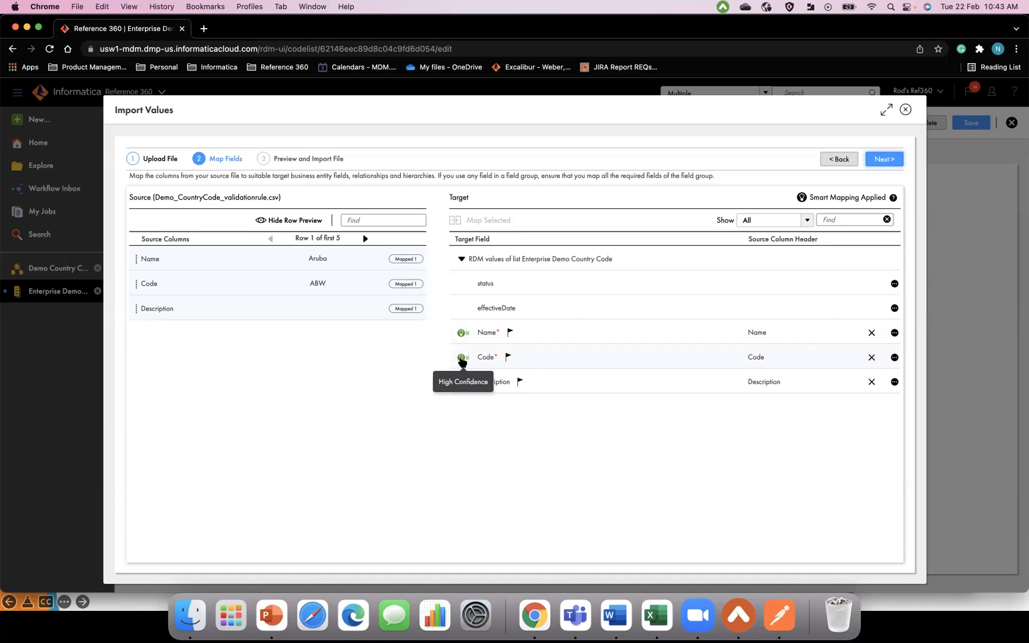
mouse_move(464, 385)
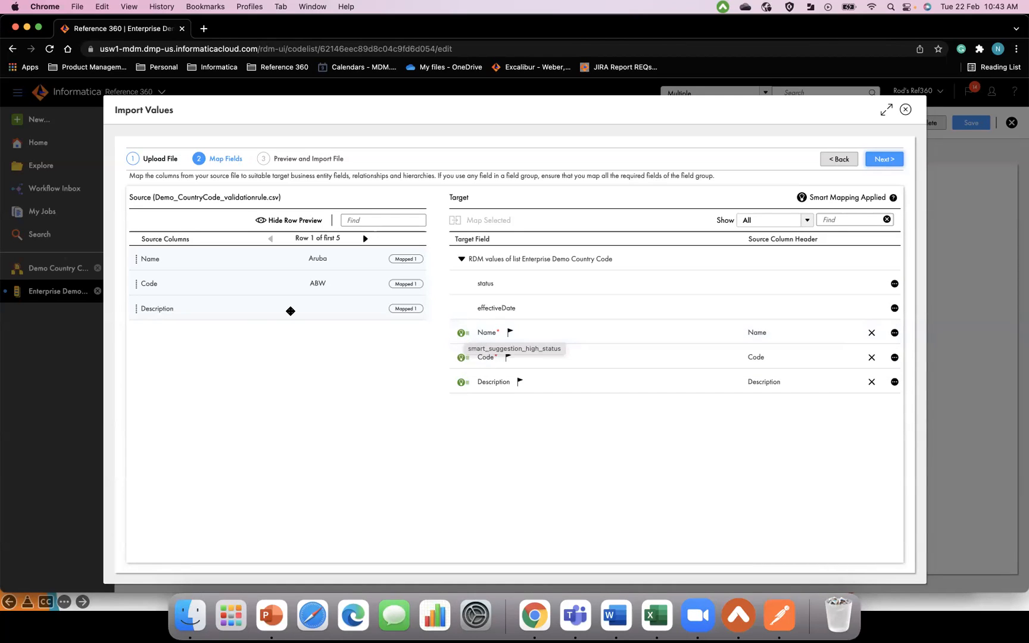
click(871, 333)
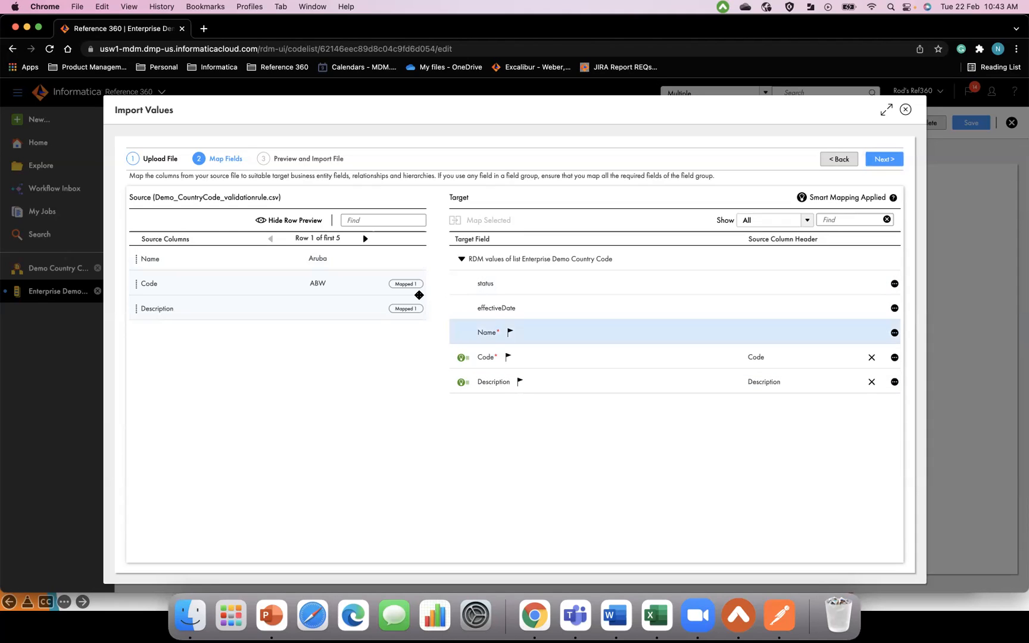
drag(172, 260, 489, 333)
mouse_move(462, 335)
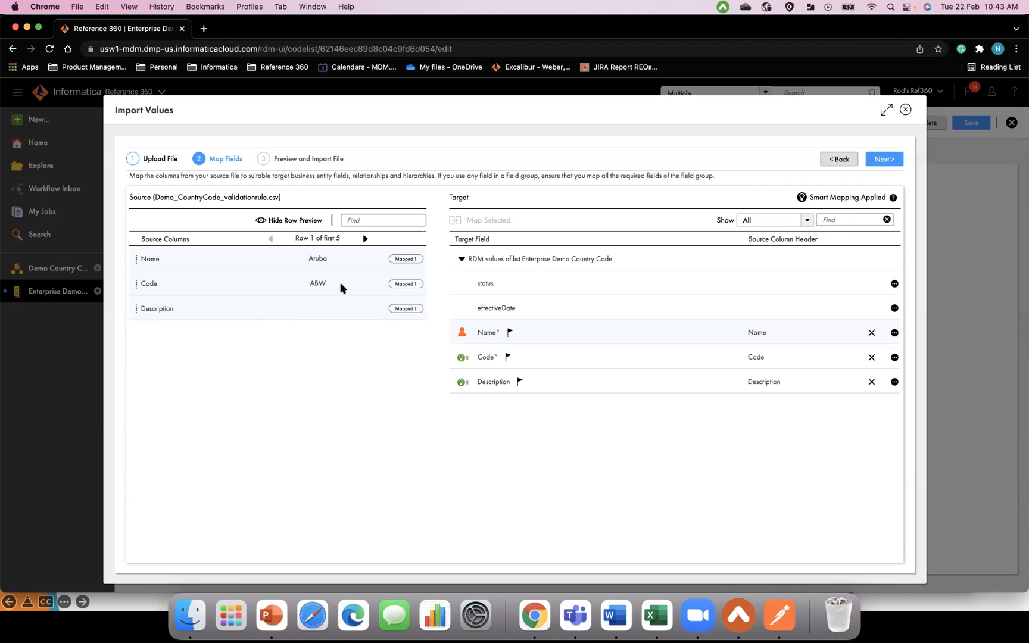
click(587, 334)
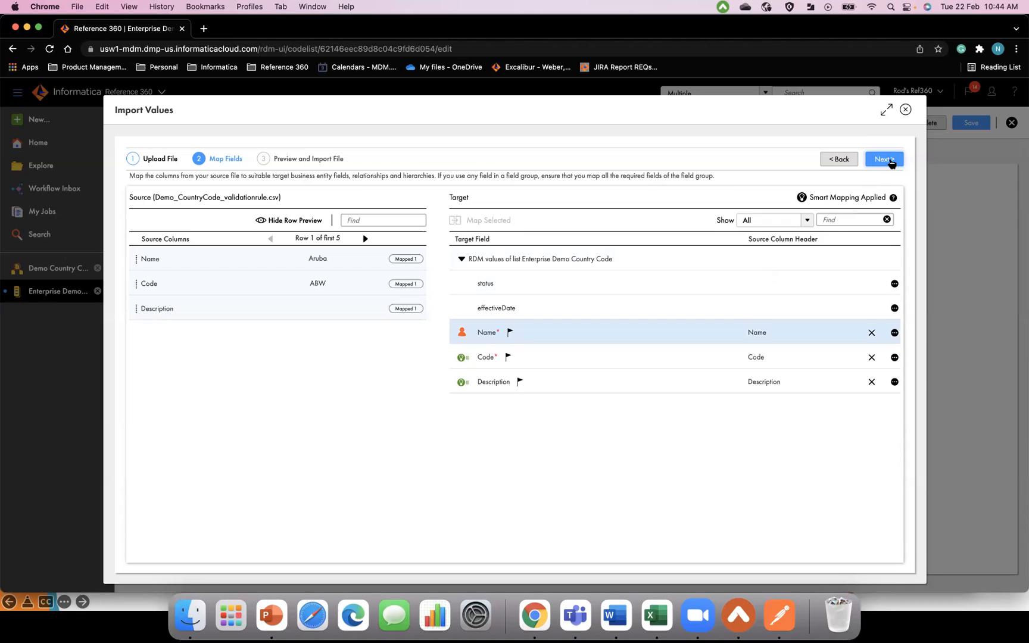
Continue to the import preview, check the mapped records, and import the file into the code list
click(884, 160)
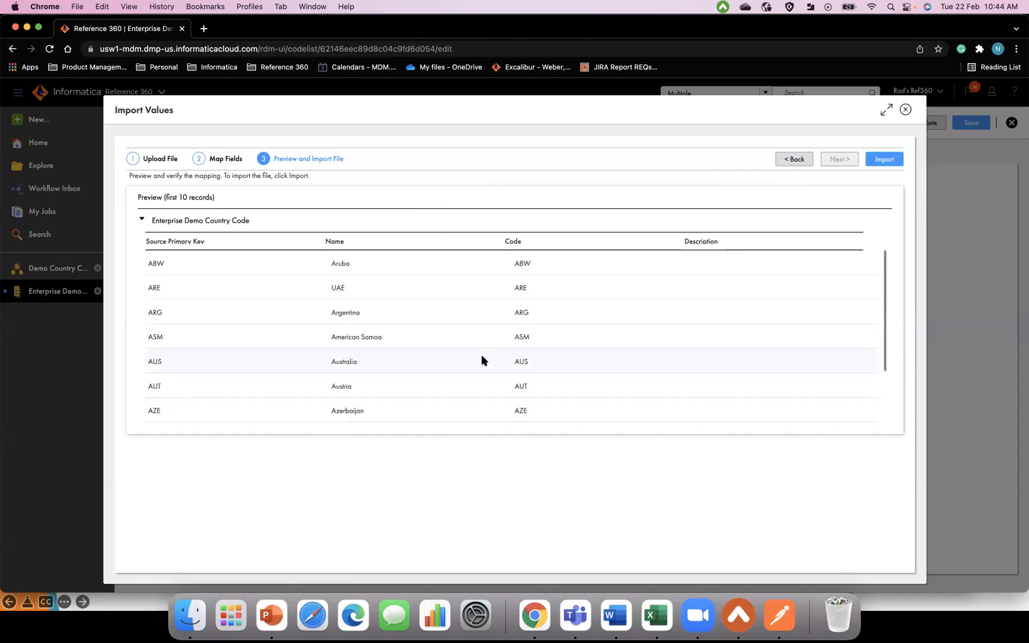
scroll(482, 359, down, 3)
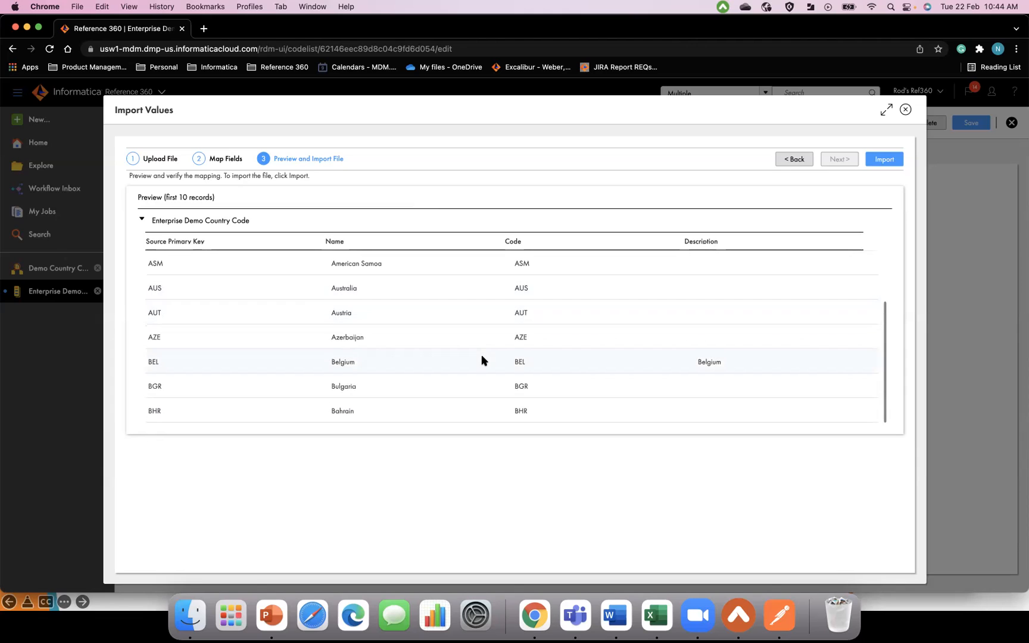
scroll(482, 354, up, 3)
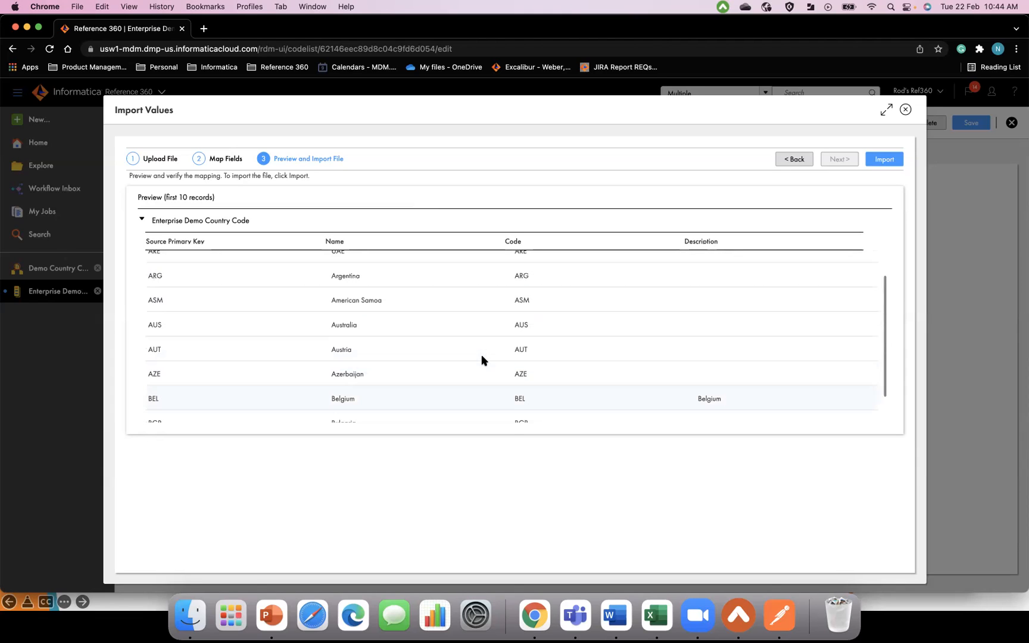
click(885, 160)
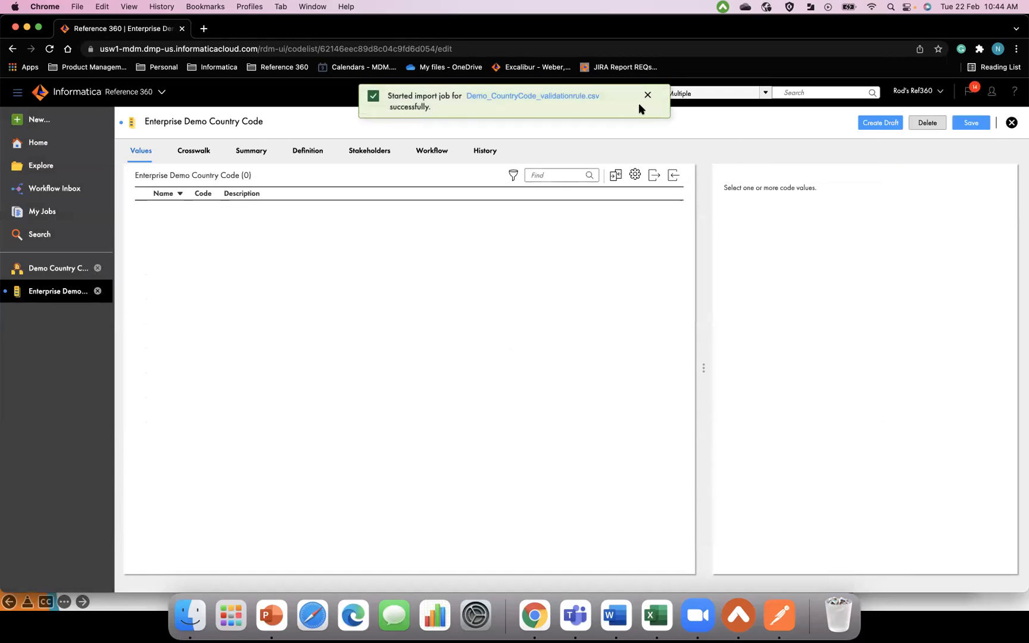
Monitor the import job, refresh the job list, and open the Enterprise Demo Country Code job's details in a new browser tab
click(508, 97)
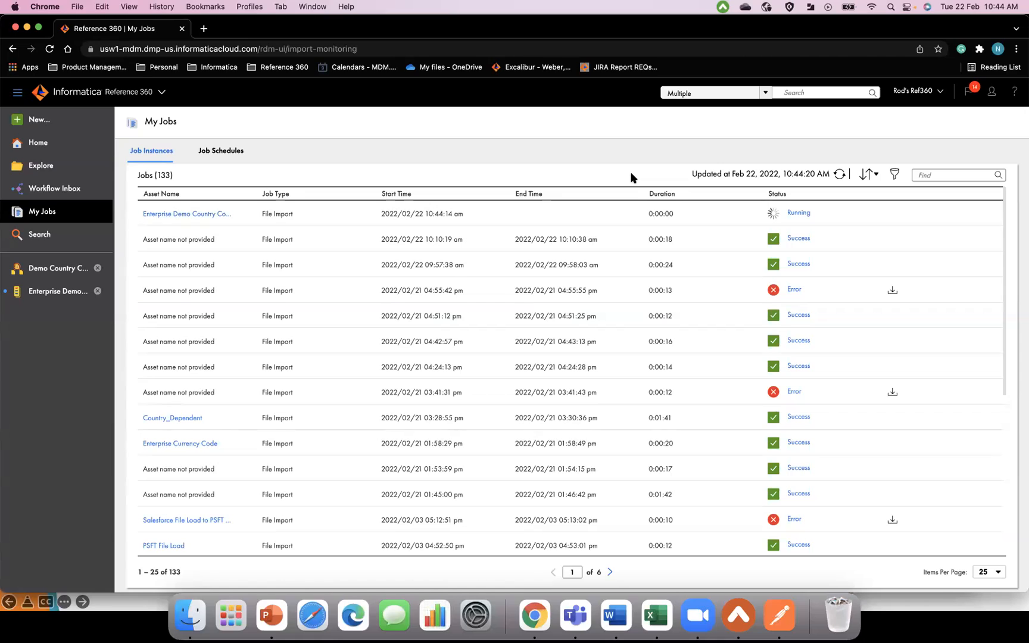
click(841, 174)
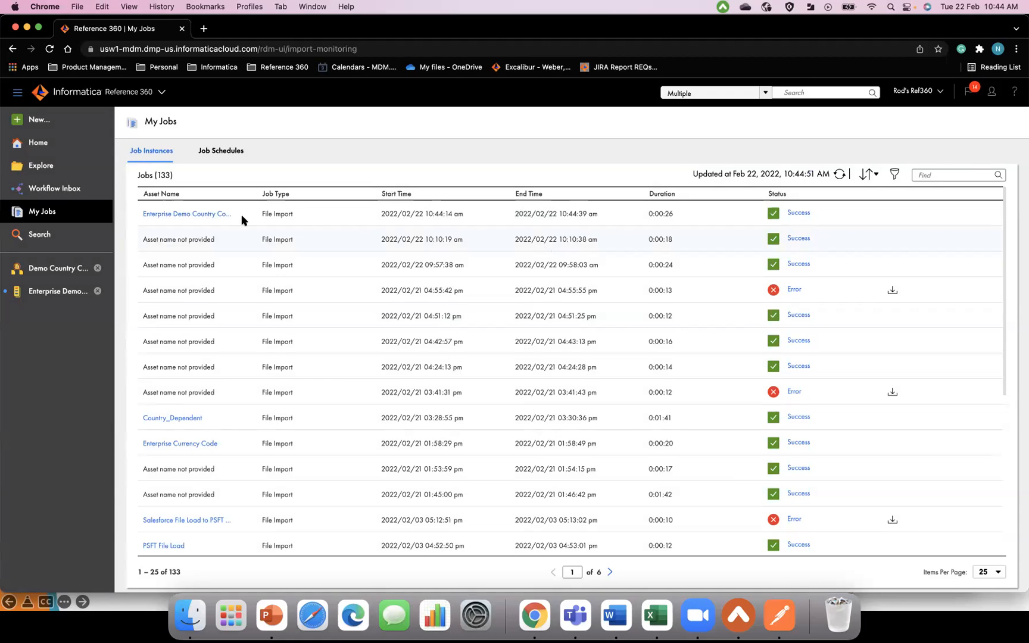
right_click(813, 214)
click(817, 218)
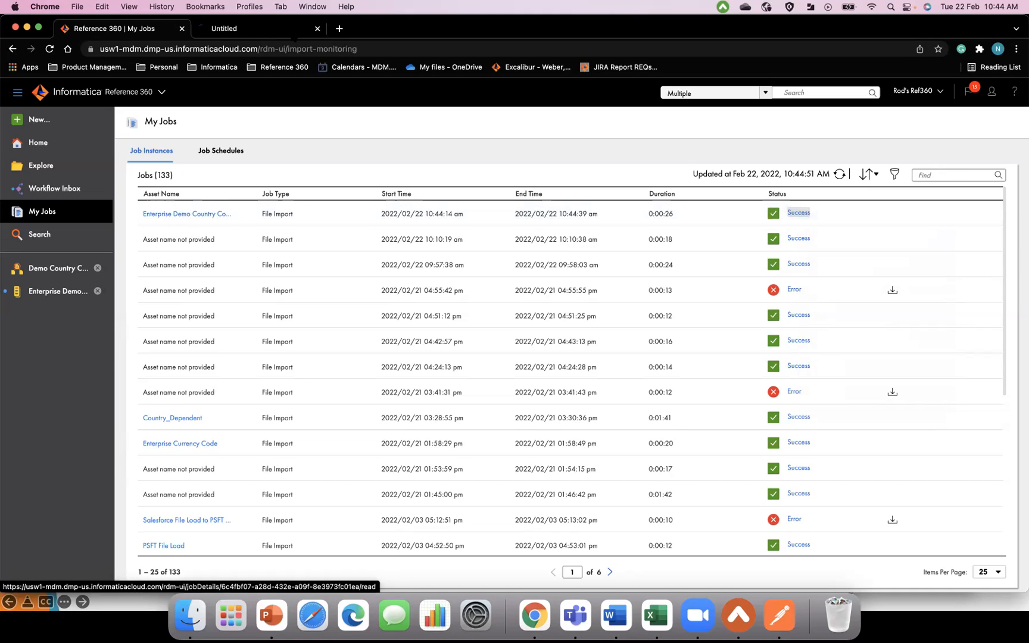
key(ctrl+Tab)
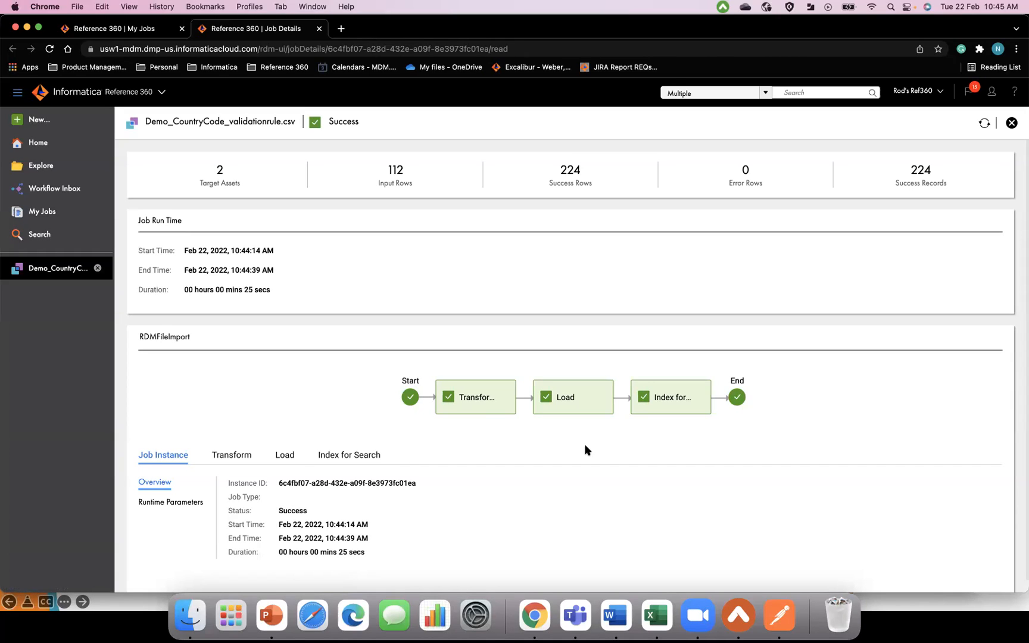
Examine the job's Transform, Load and Index for Search stages and the indexing metrics, and return to the job list
click(502, 406)
click(557, 407)
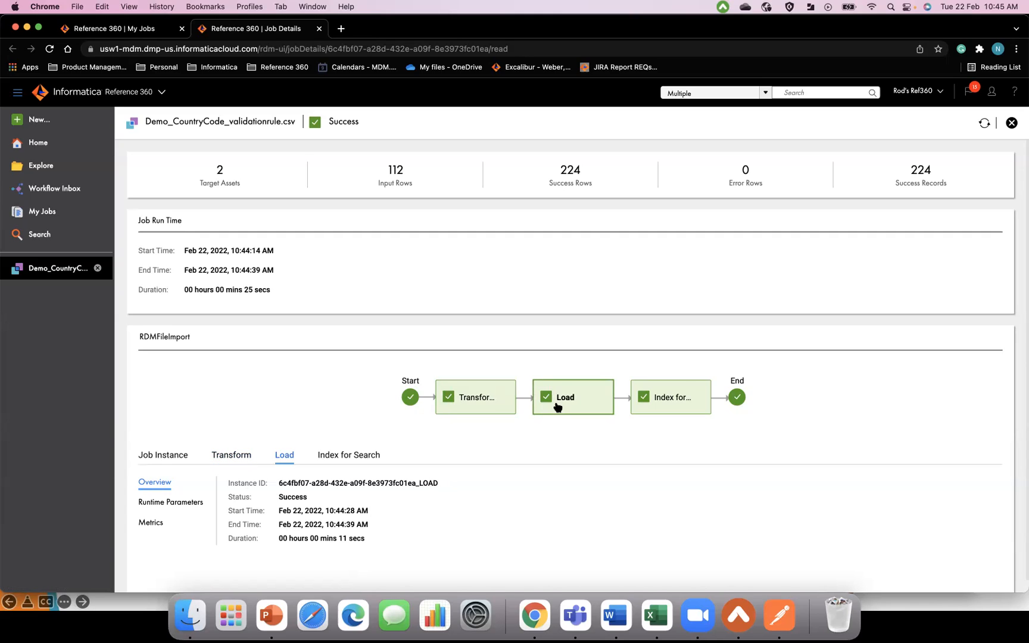
click(675, 400)
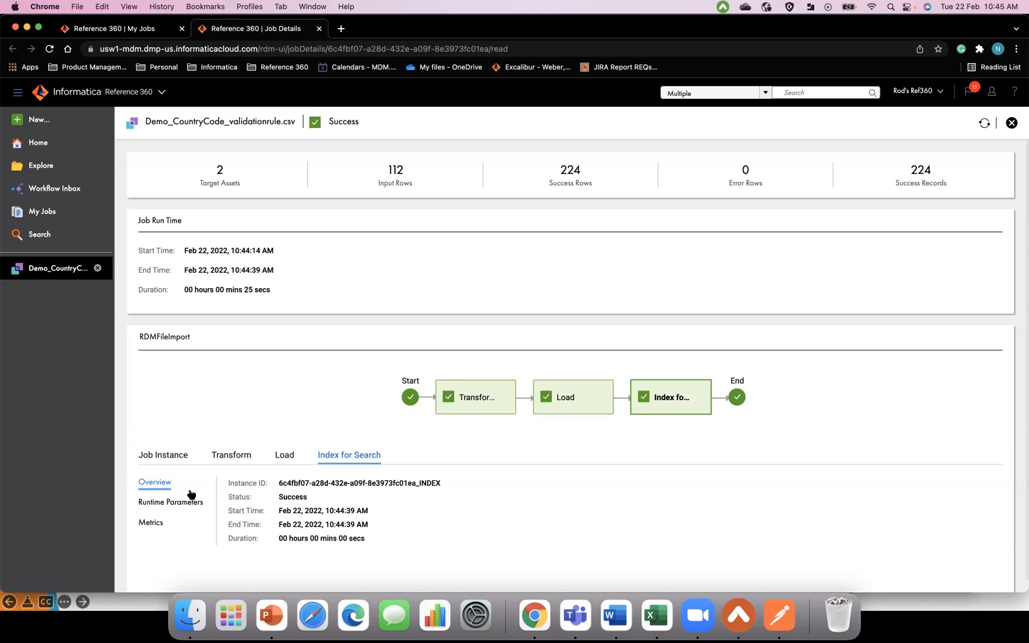
click(156, 522)
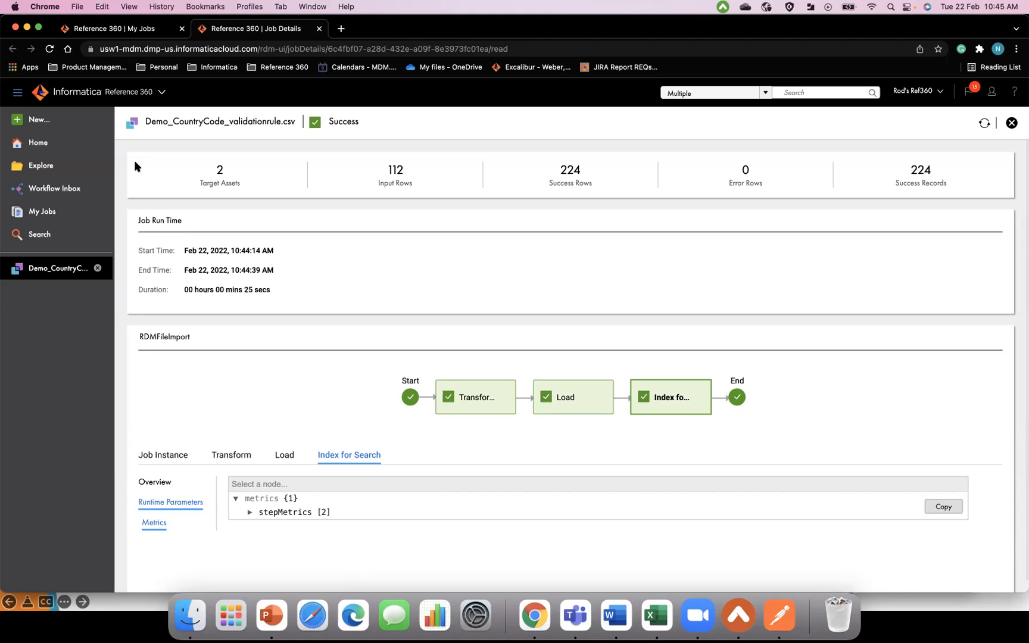
click(43, 212)
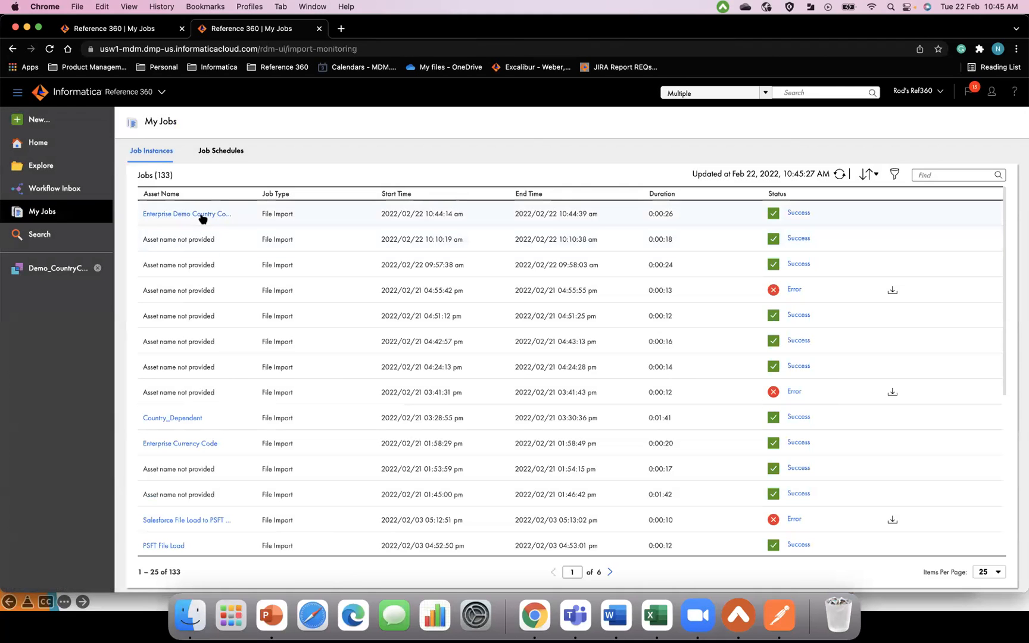
Open the Enterprise Demo Country Code code list from the job list and review its imported code values
click(202, 218)
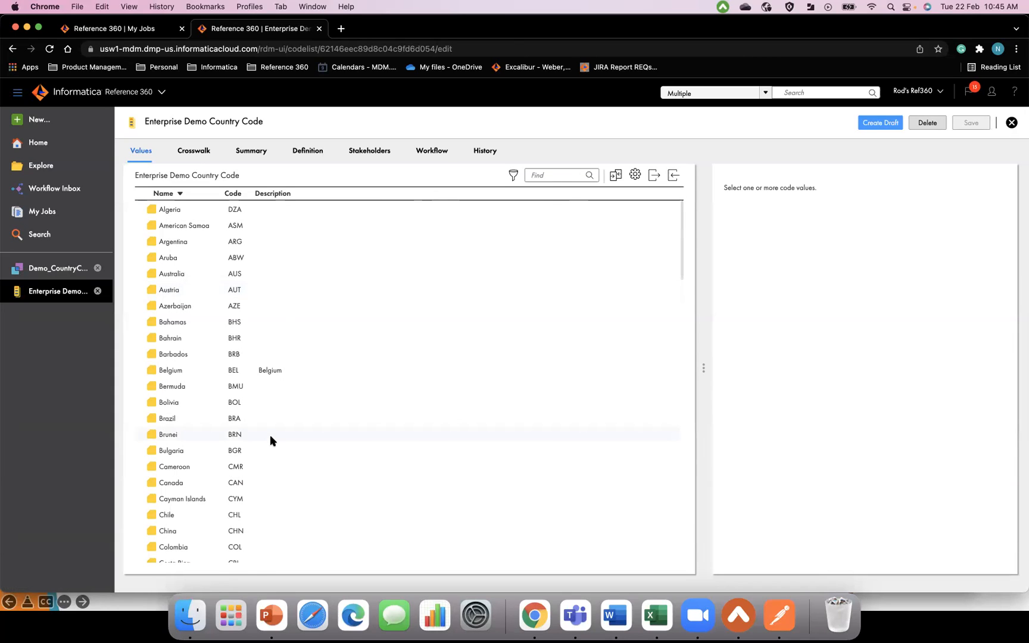
scroll(270, 436, down, 5)
scroll(271, 435, down, 8)
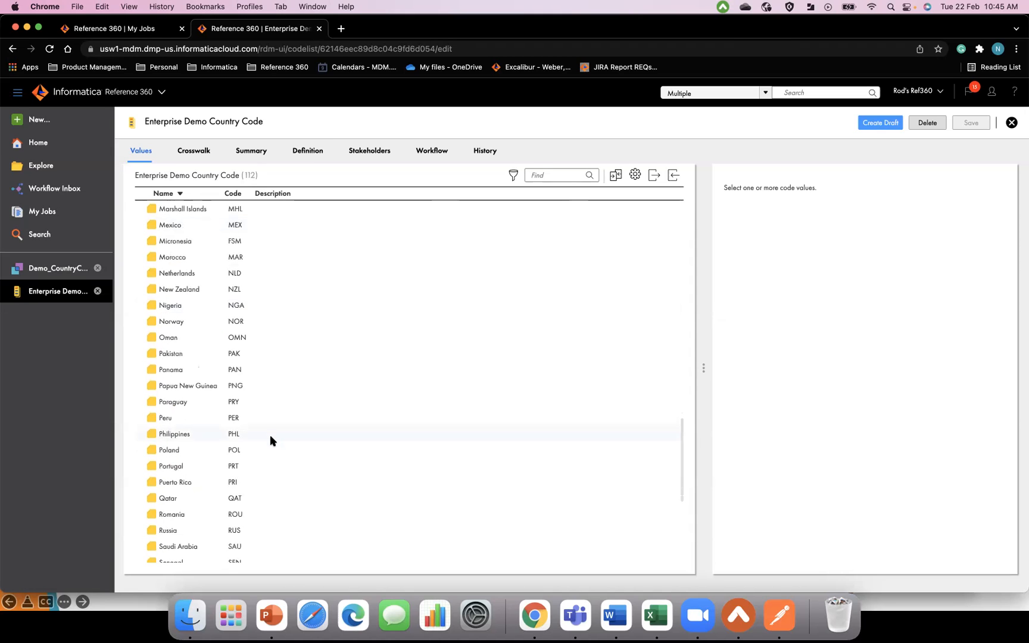
scroll(270, 441, down, 5)
scroll(271, 441, up, 10)
scroll(271, 441, up, 10)
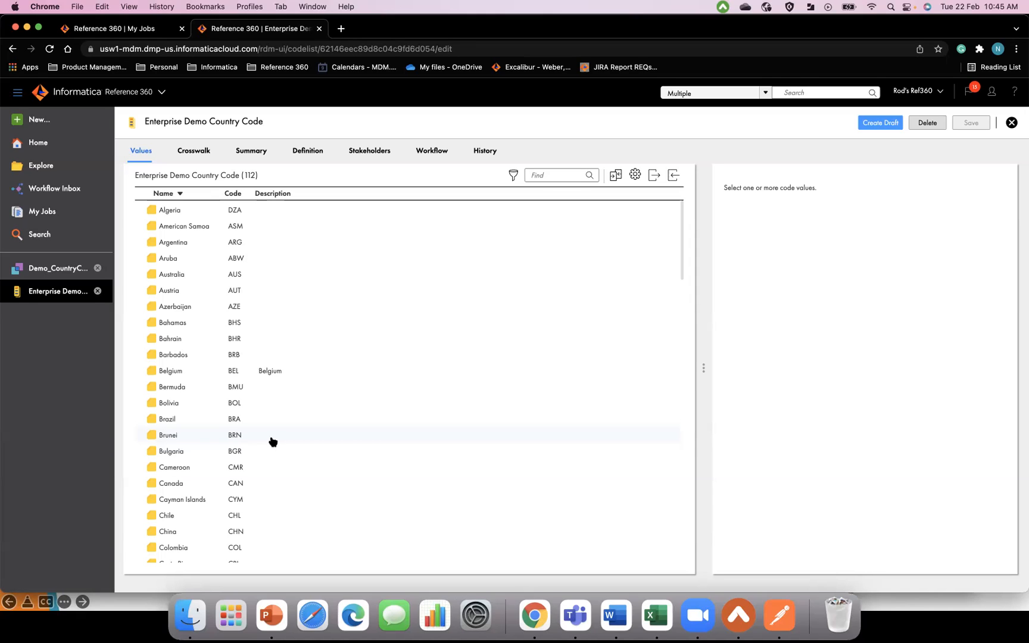
key(super+Tab)
key(super+Tab)
key(super+Tab)
key(super+Tab)
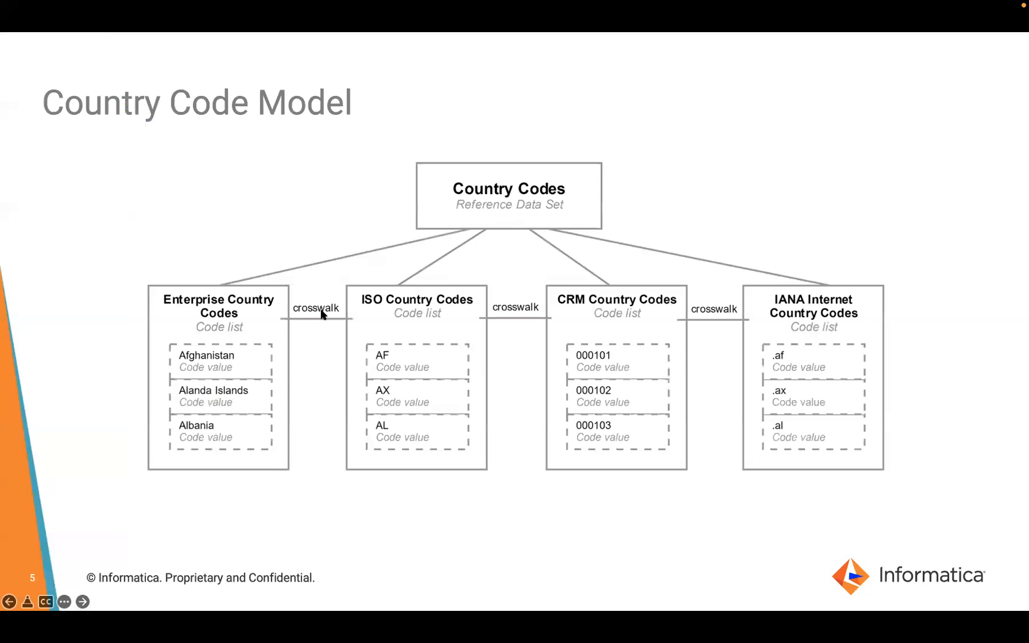
click(425, 390)
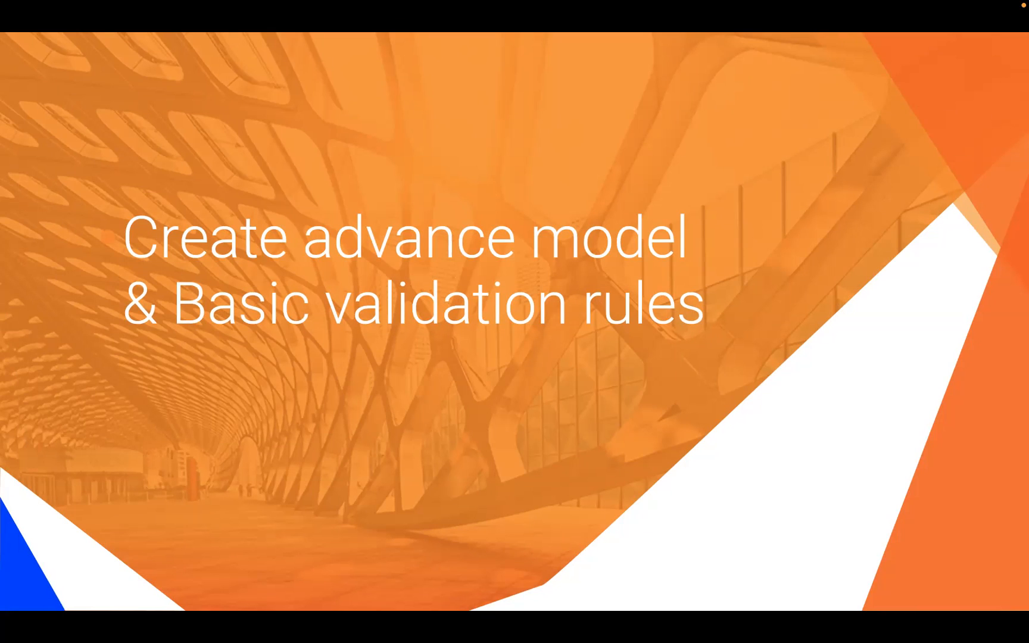
click(429, 361)
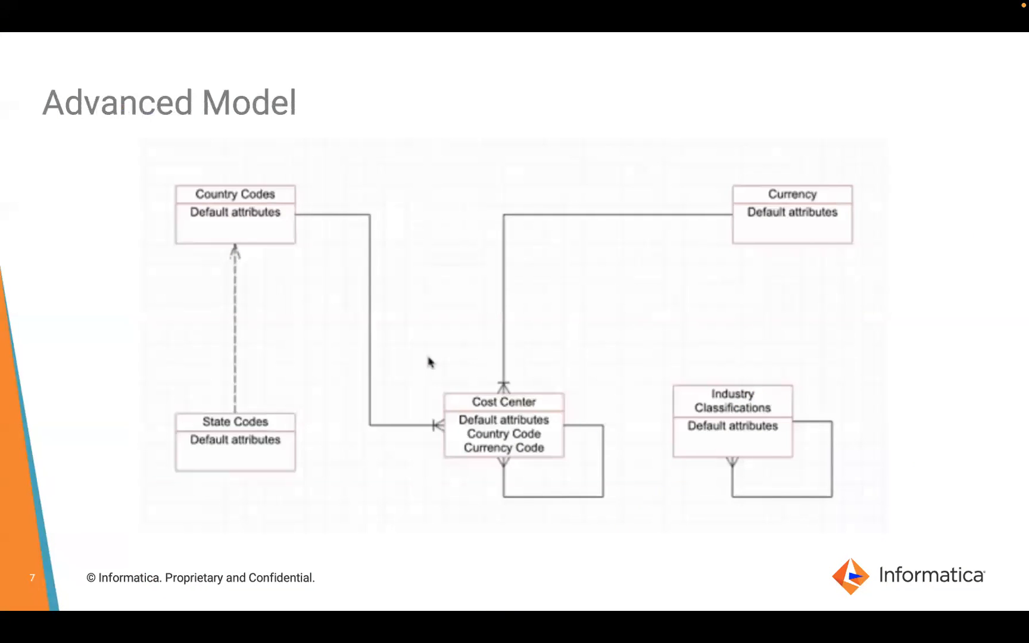
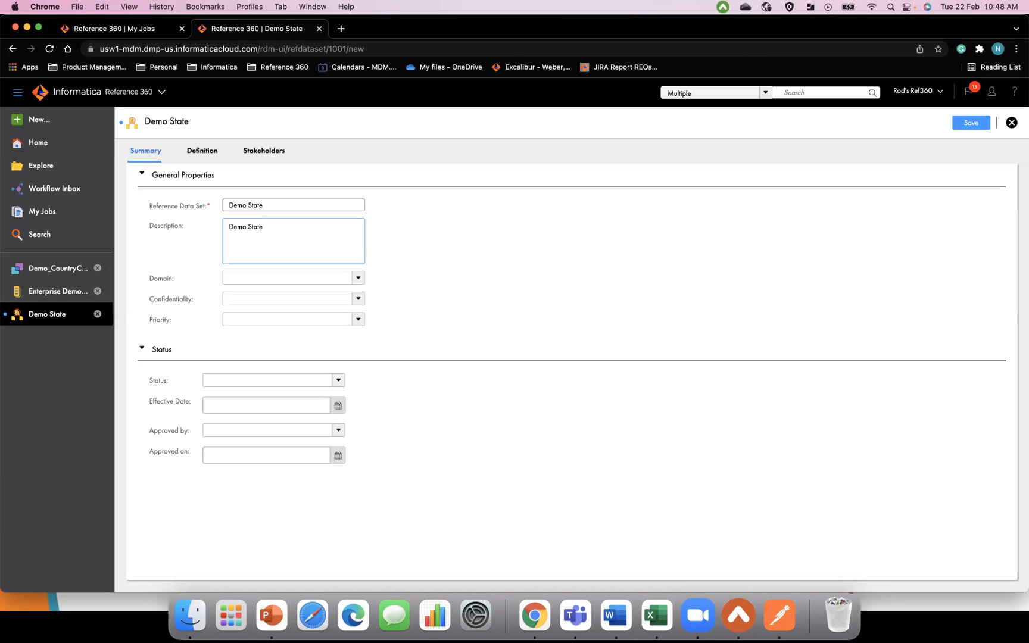
Set the Demo State reference data set's domain to Geography, confidentiality to Public and priority to Medium
click(290, 278)
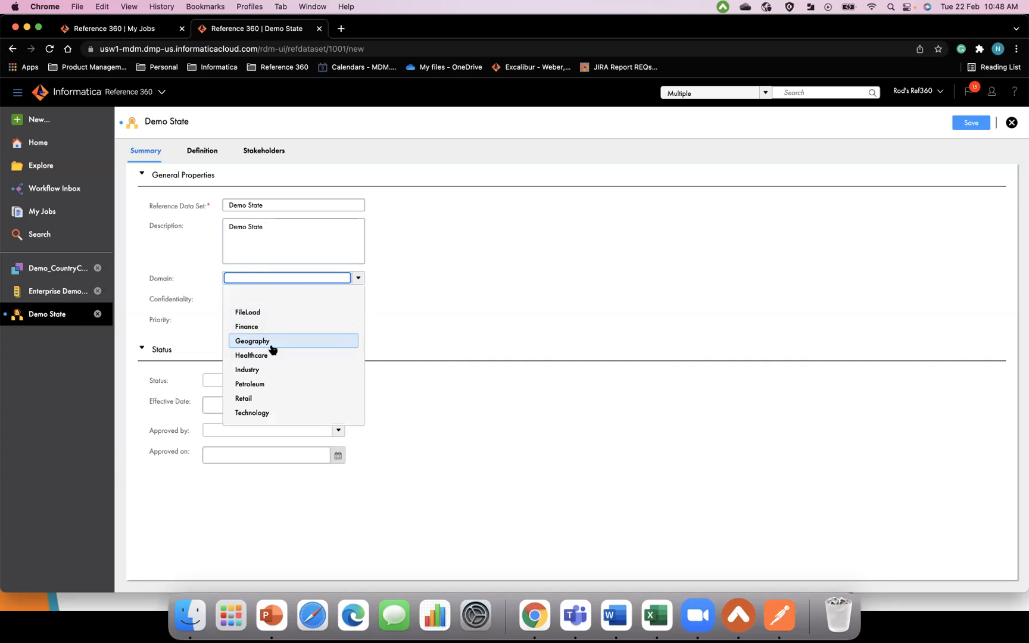
click(270, 342)
click(280, 296)
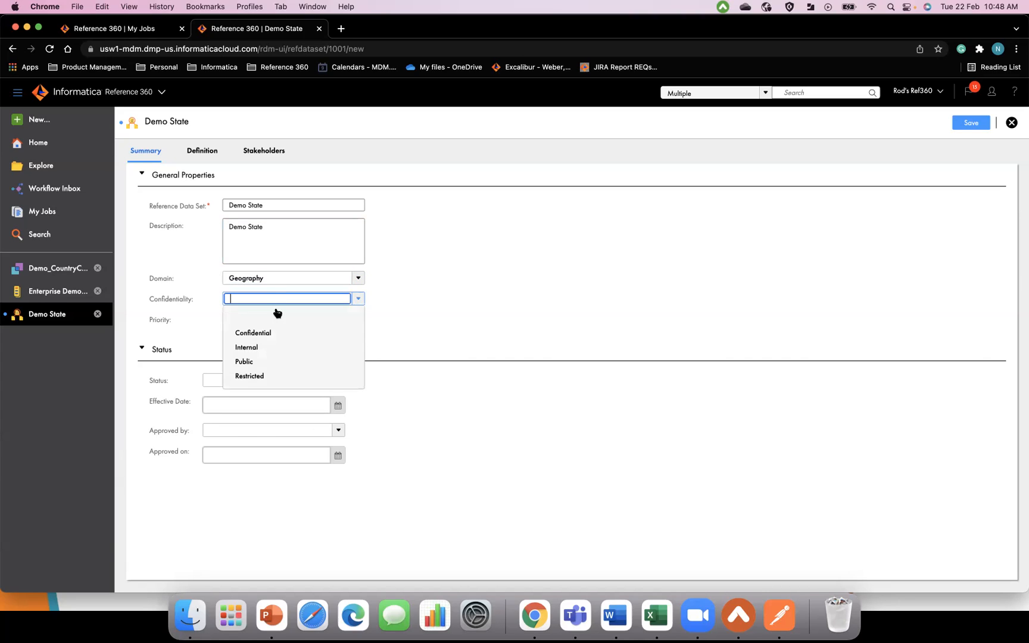
click(259, 363)
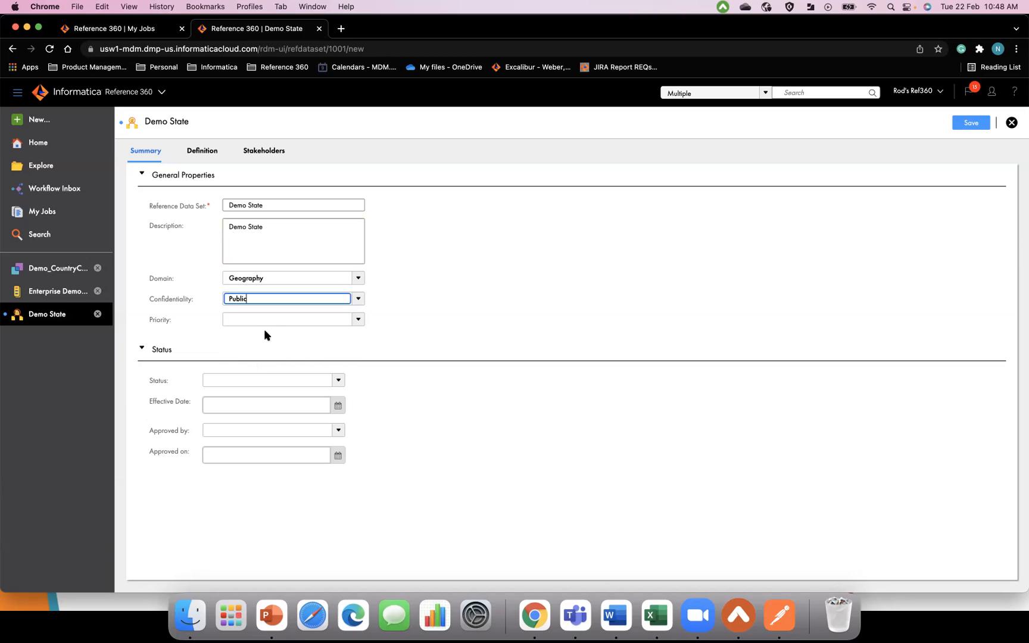
click(271, 319)
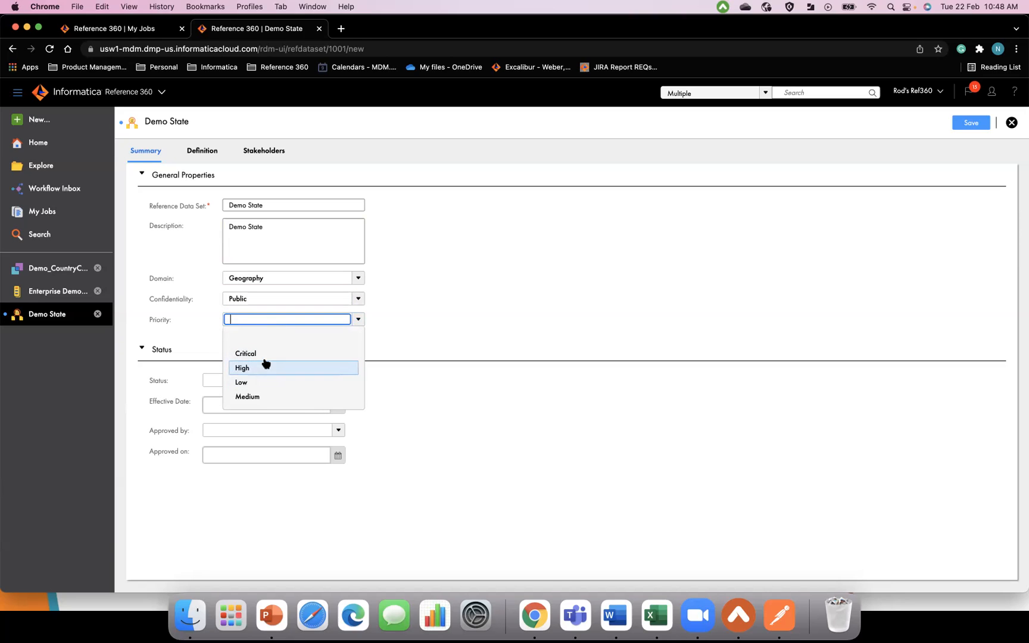
click(254, 396)
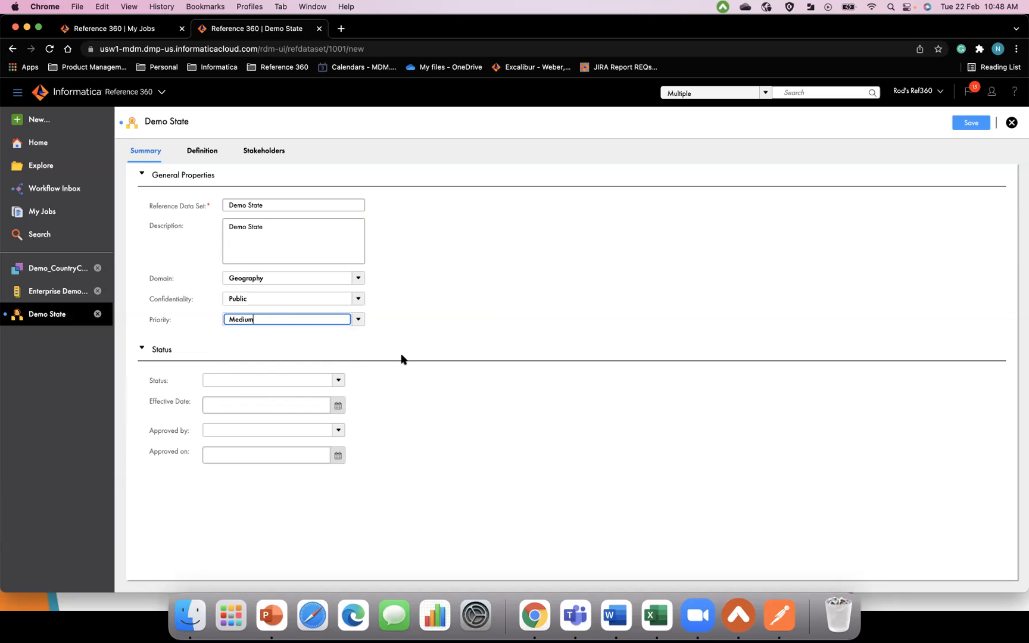
Set the Demo State data set's status to Draft and select the approver's user account
click(328, 381)
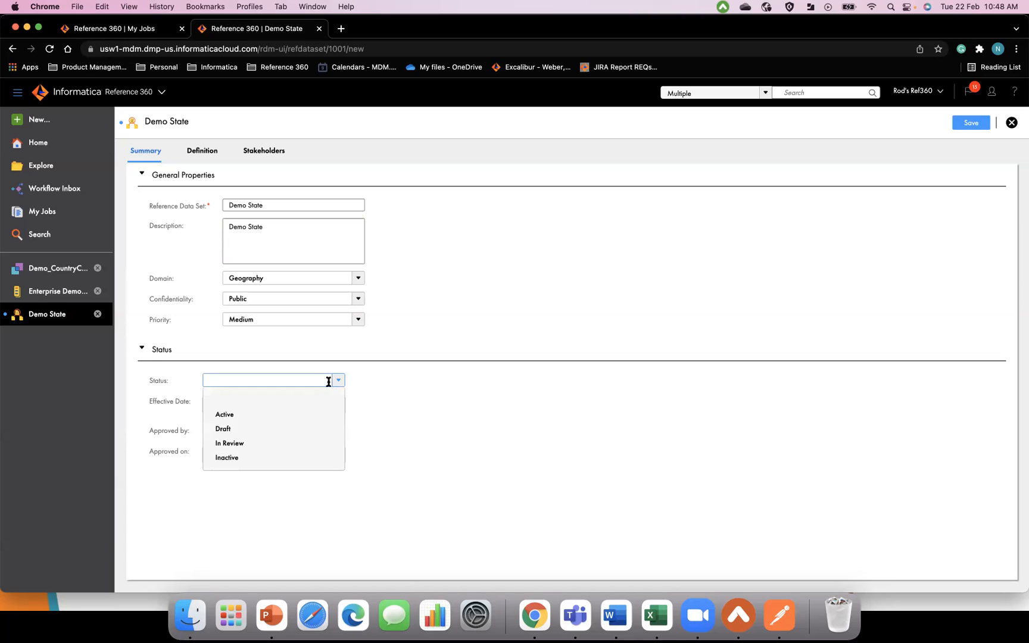
click(290, 429)
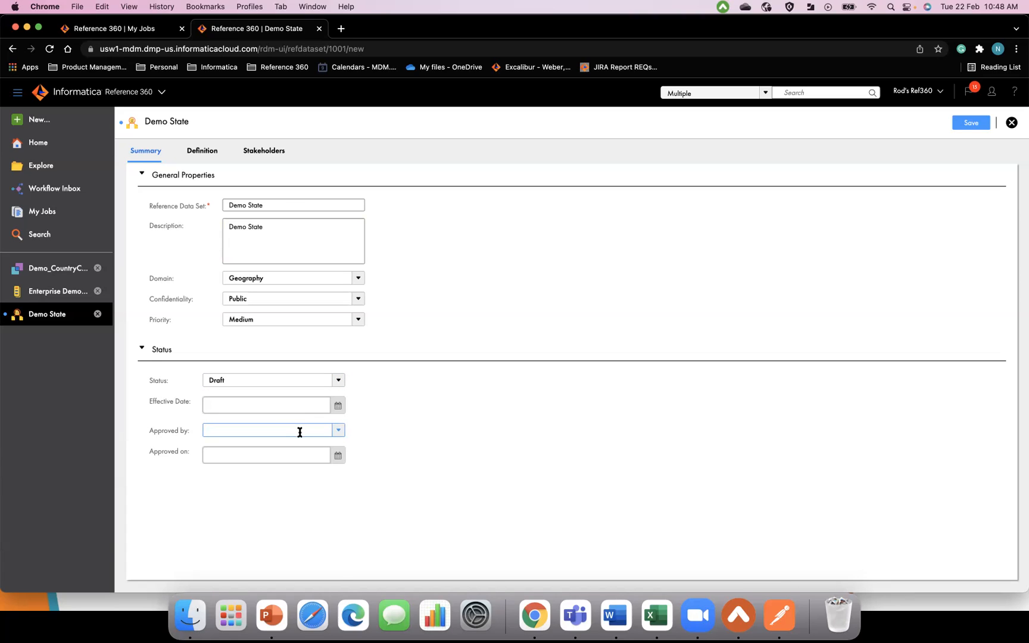
click(300, 430)
click(287, 484)
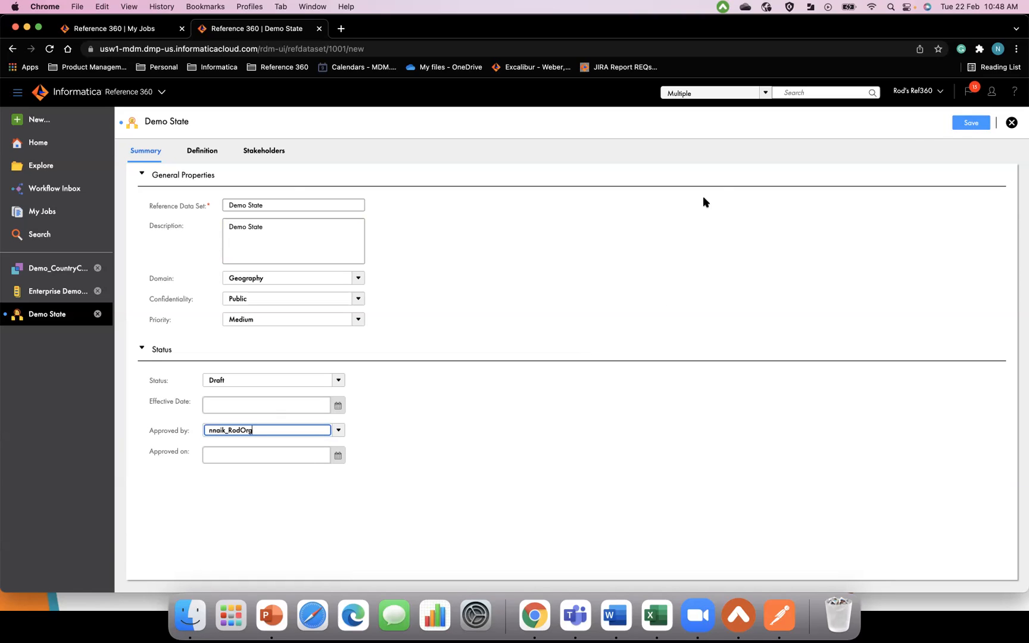
Try making Demo State dependent on the Demo Country Code data set with Name as display attribute, and clear the dependency
click(199, 155)
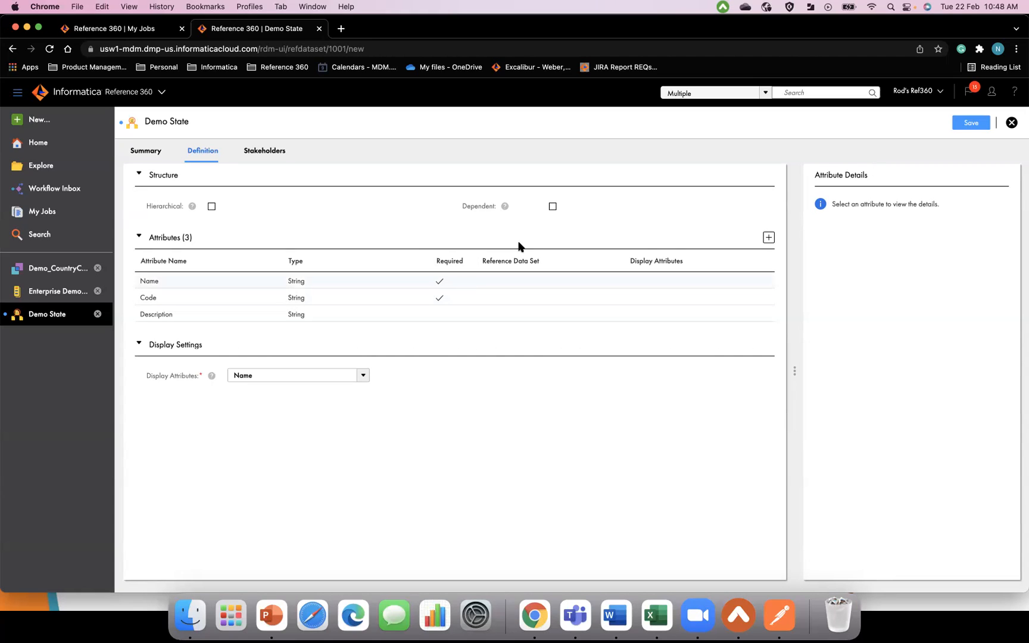
click(552, 208)
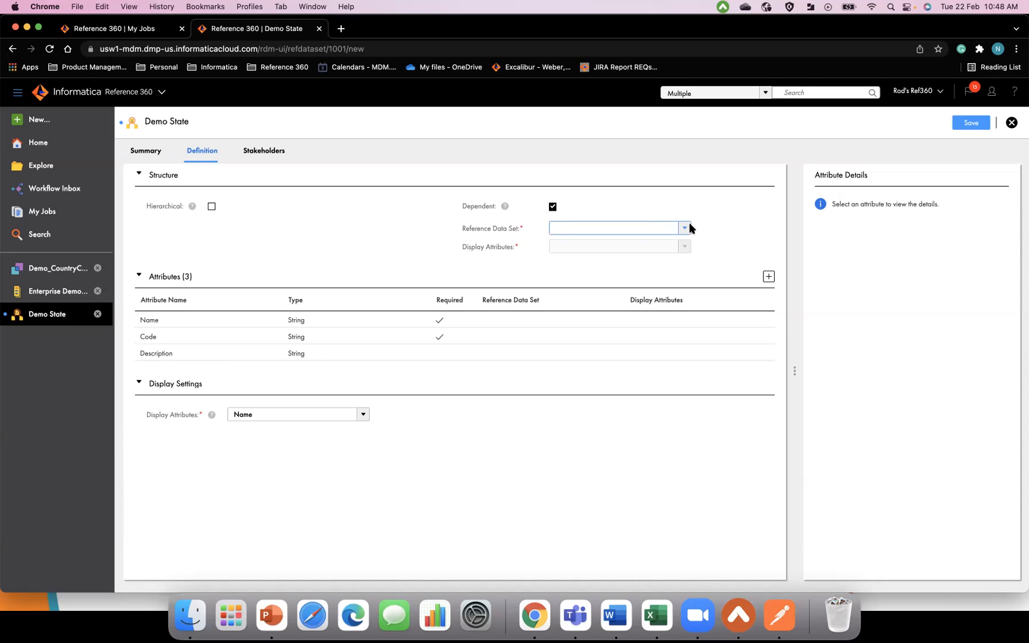
click(686, 228)
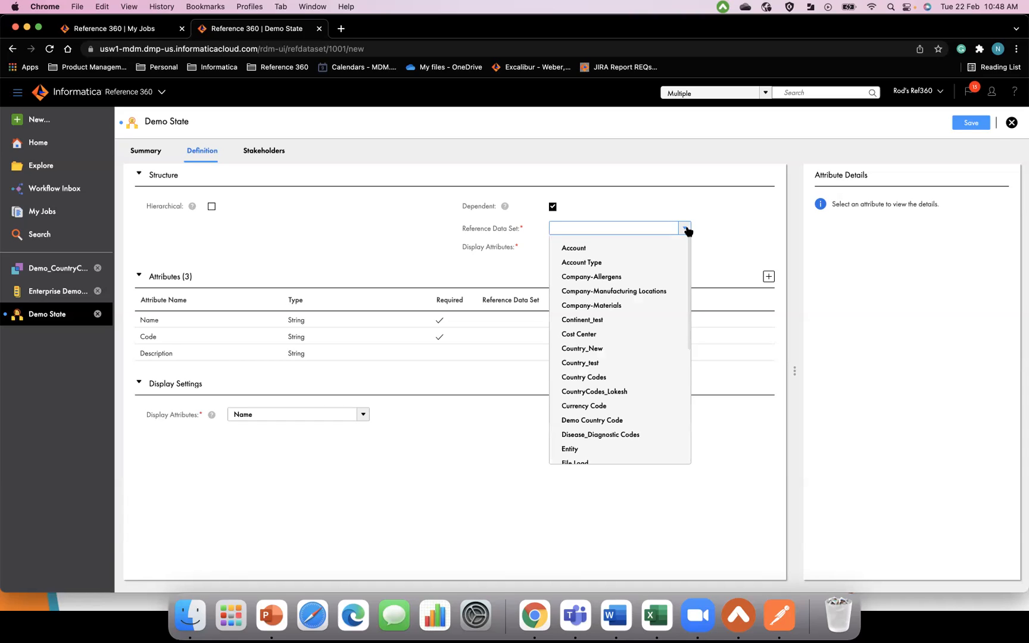
text(demo)
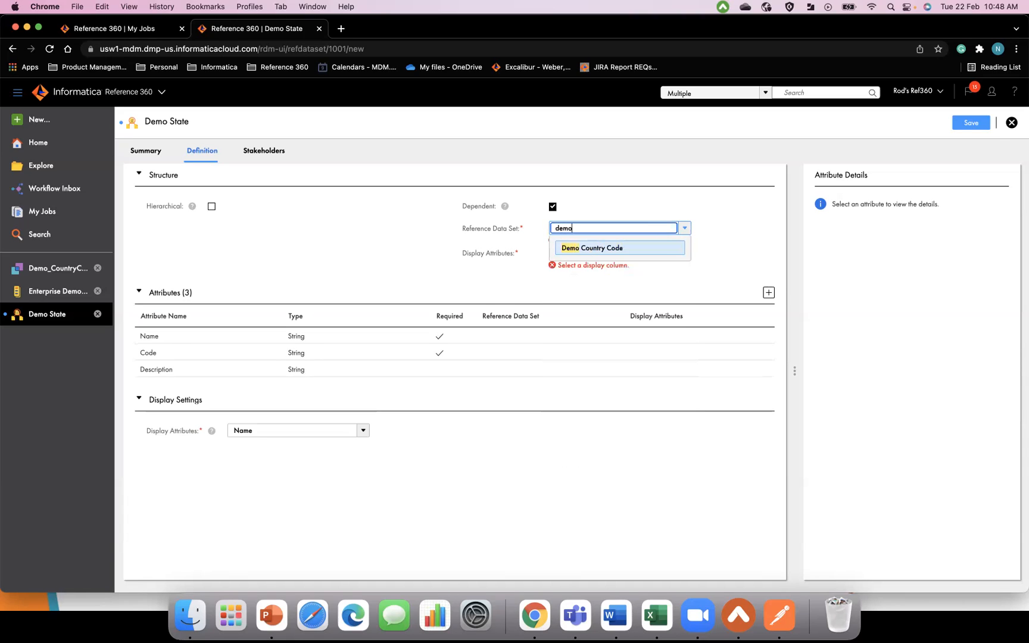
key(Return)
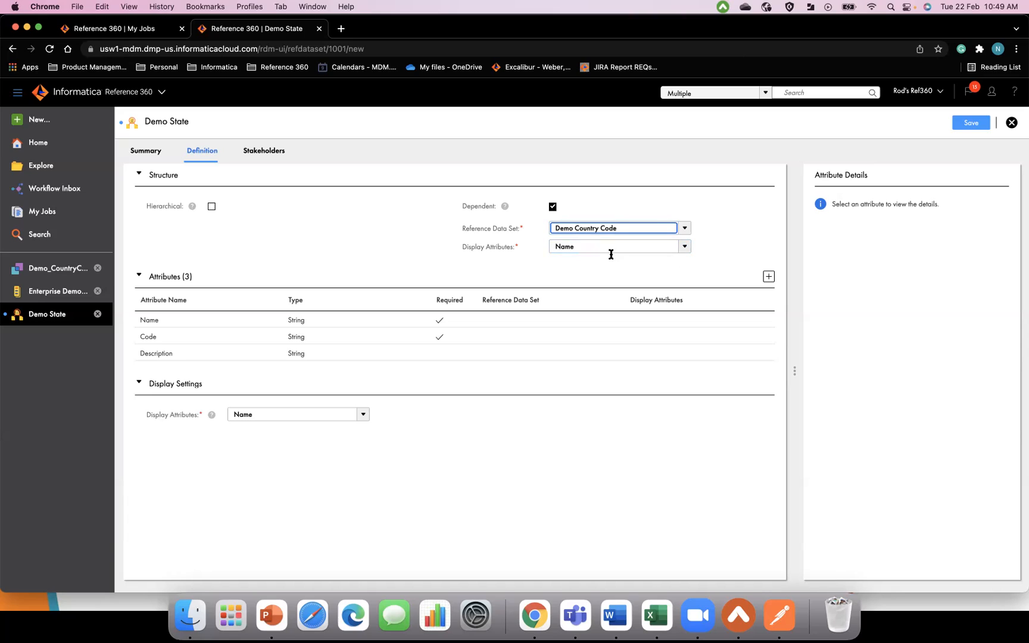
click(683, 247)
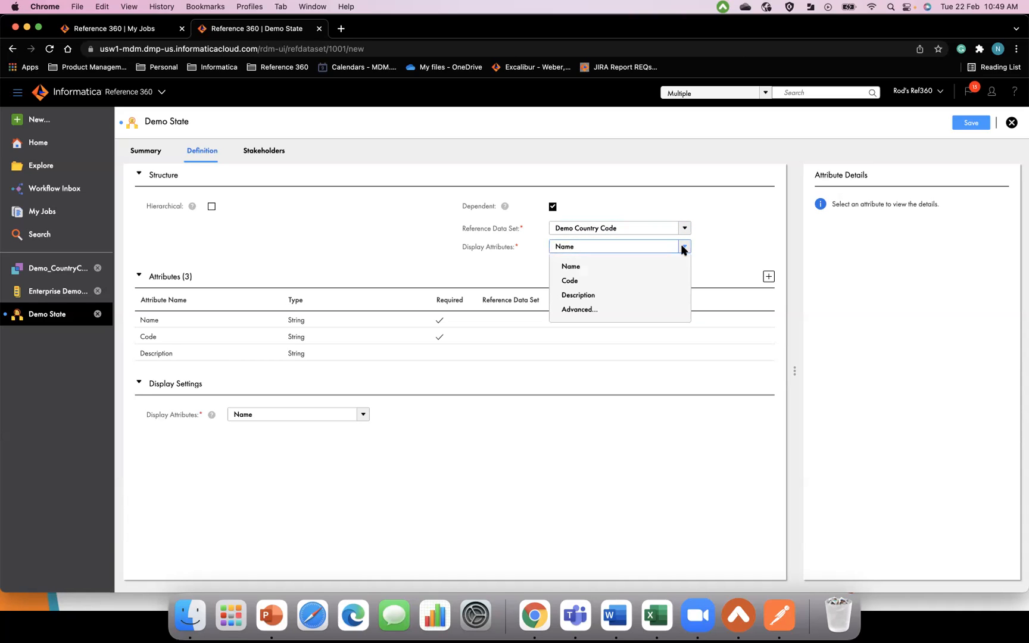
click(590, 268)
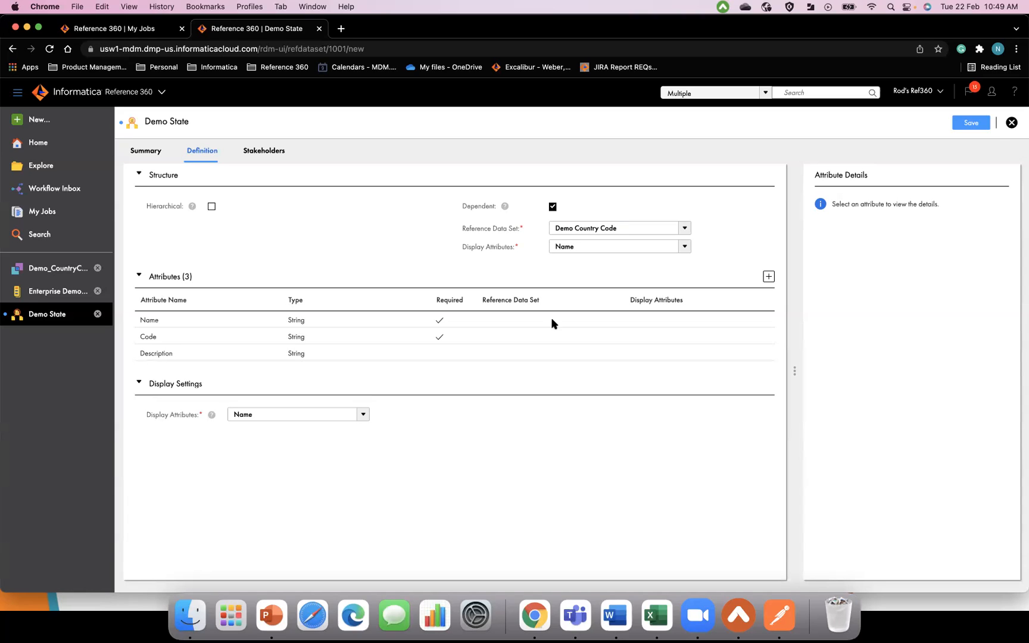
click(552, 208)
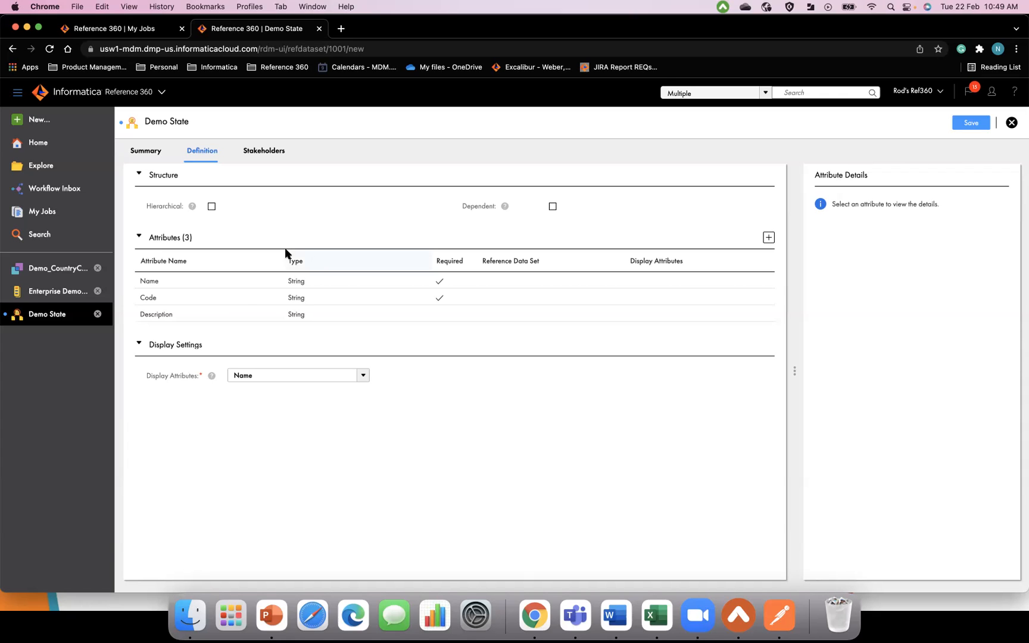
Save the Demo State reference data set, and open its Enterprise Demo State code list to review the definition and summary
click(974, 122)
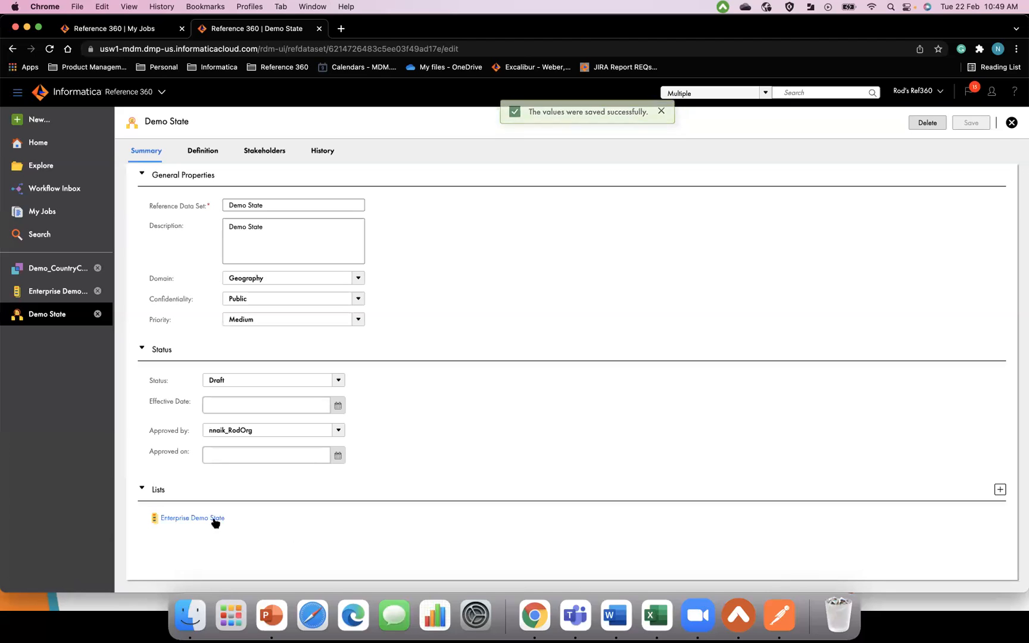
click(192, 518)
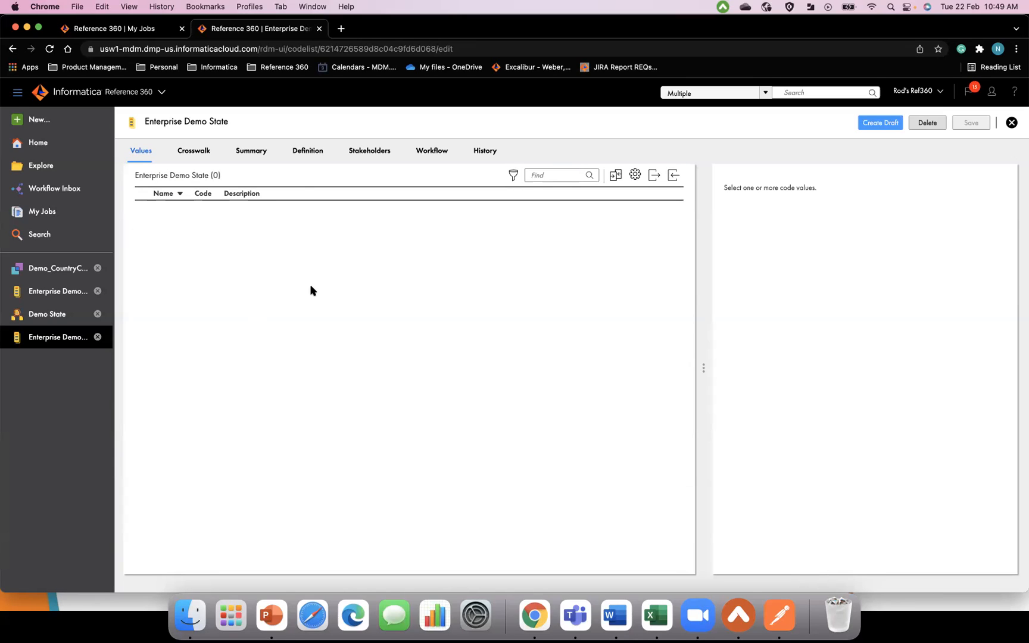
click(303, 160)
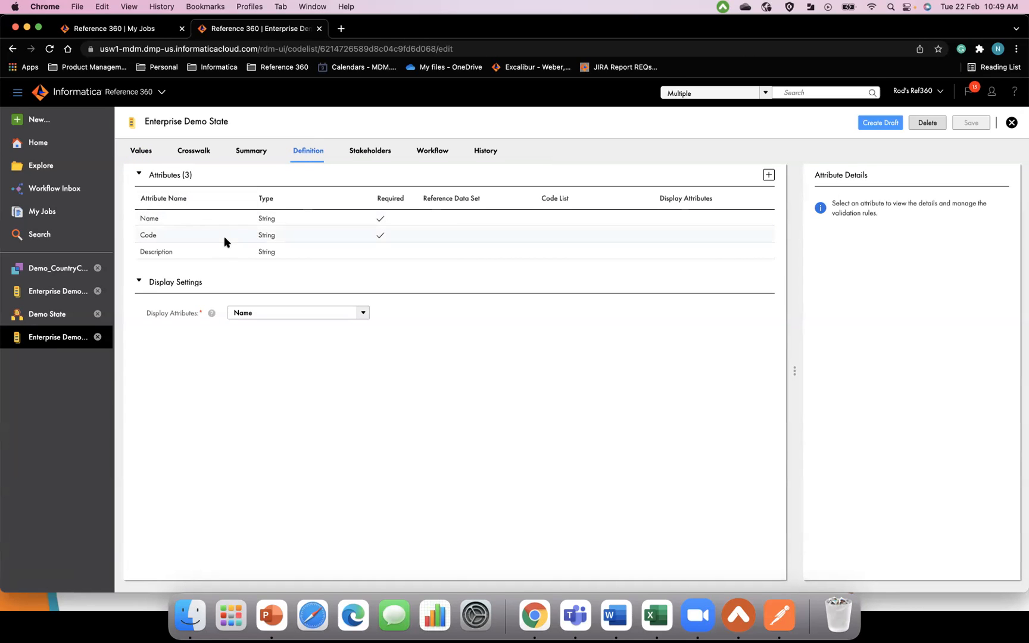
click(252, 153)
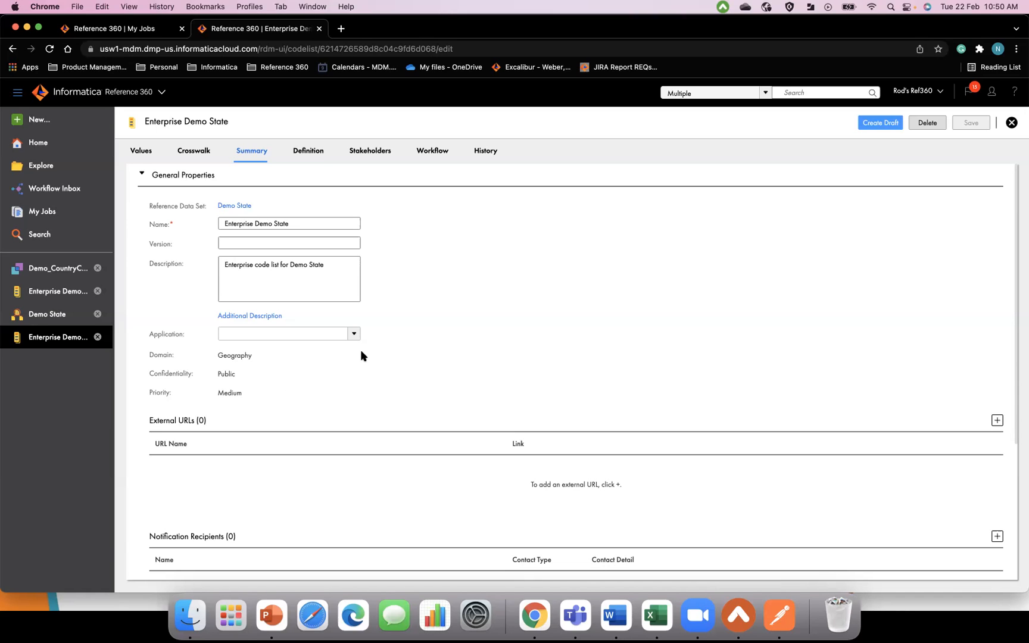
Create a new code list asset under the Demo State reference data set
click(60, 127)
click(521, 320)
click(636, 474)
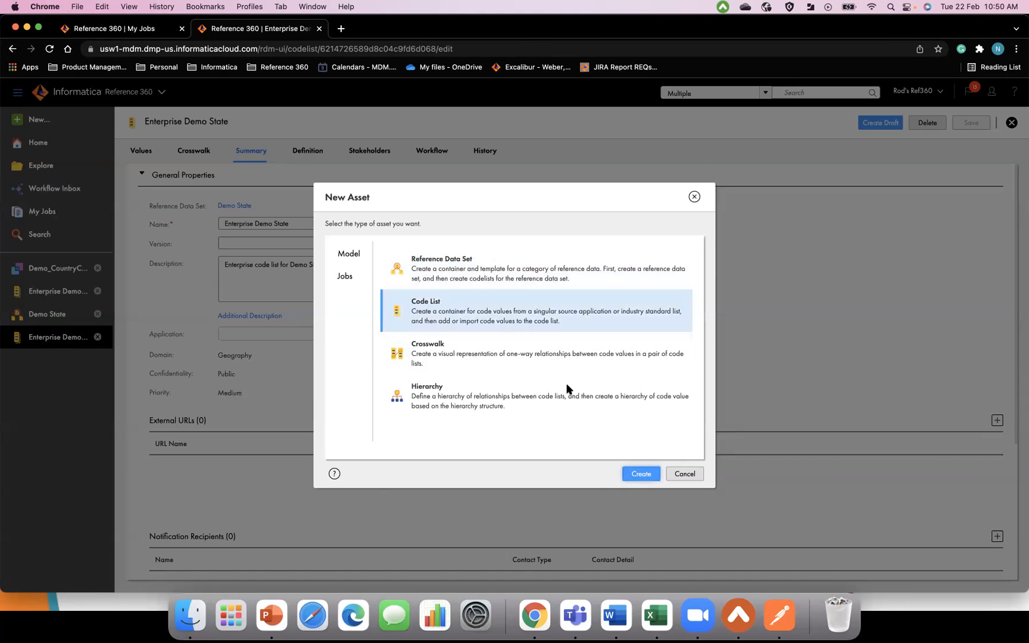
click(530, 344)
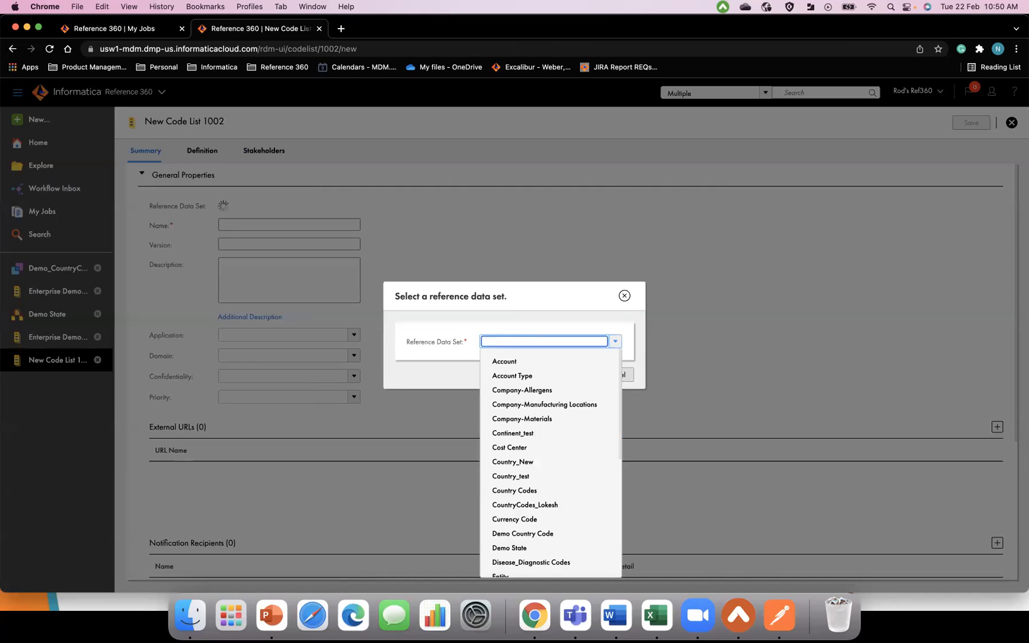
text(Demo)
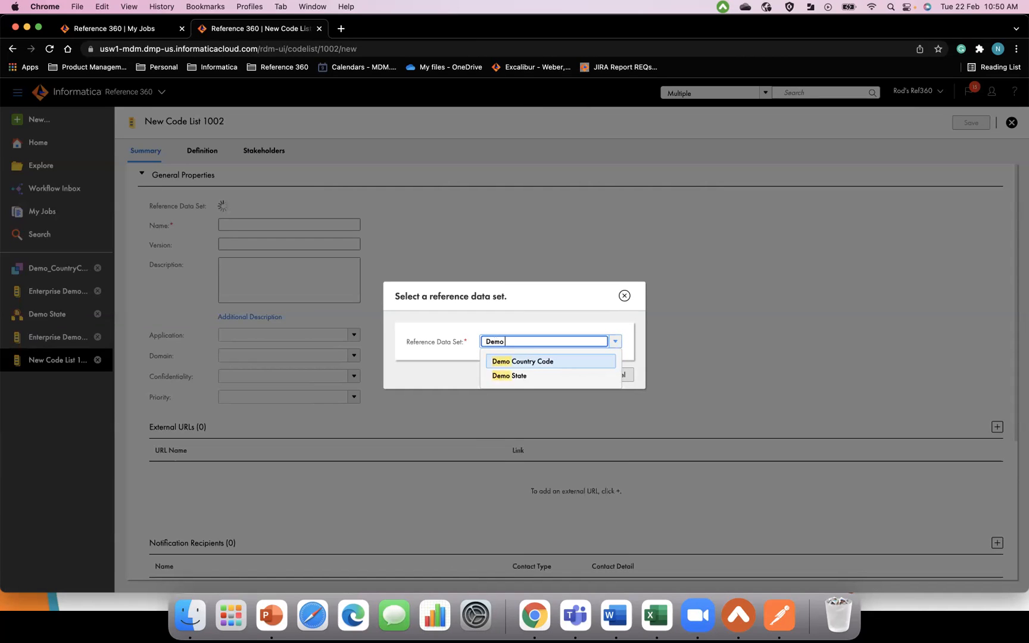
click(521, 376)
click(568, 376)
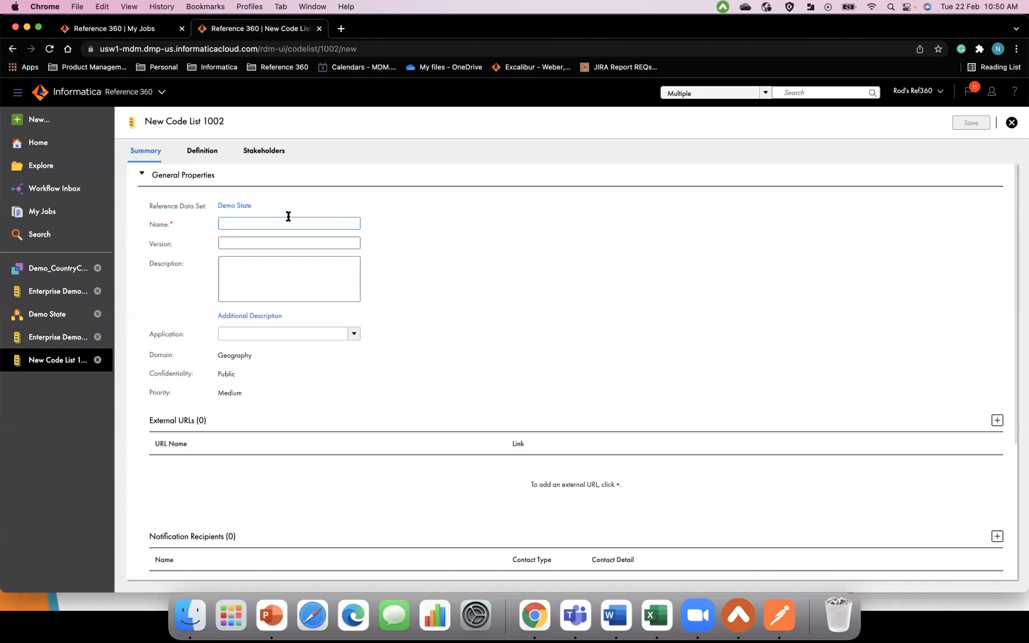
Name the code list SAP State Codes, set its version to 1, and choose SAP as the application
text(SAP)
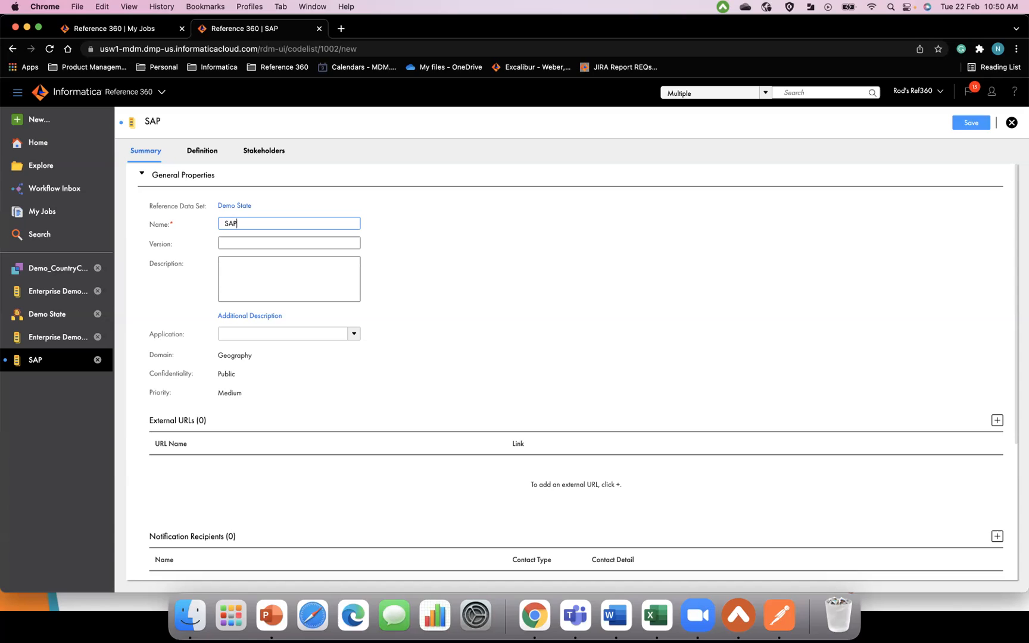
text( State Codes)
text(1)
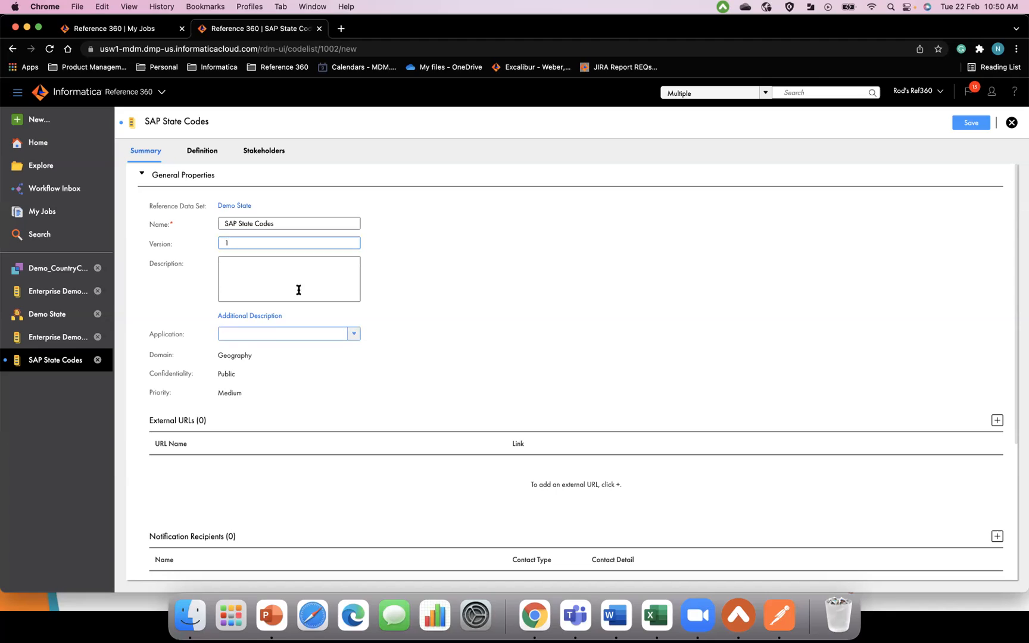
click(296, 334)
click(266, 411)
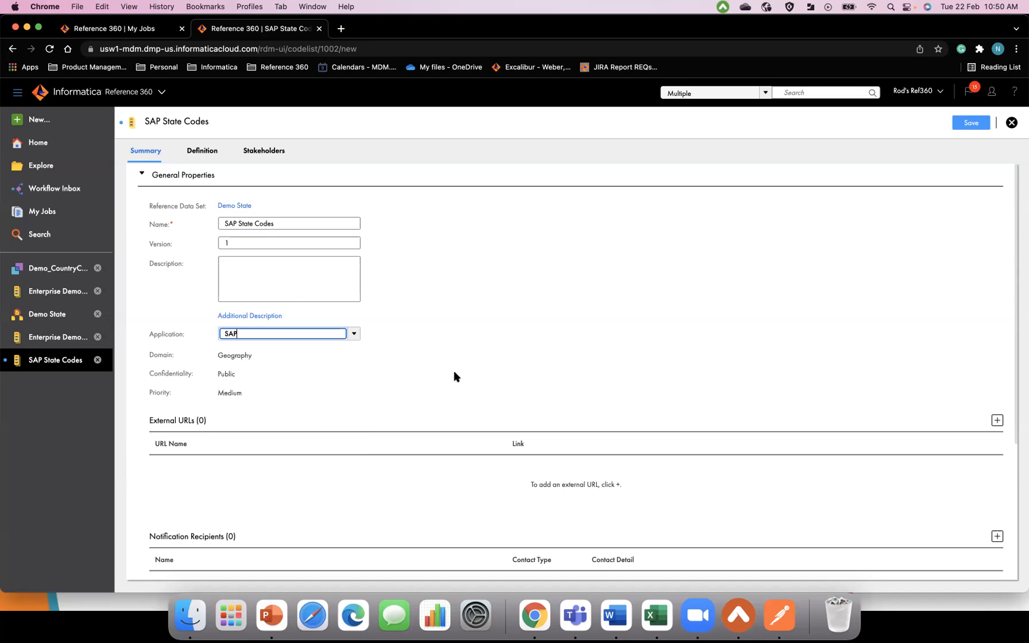
scroll(456, 376, down, 5)
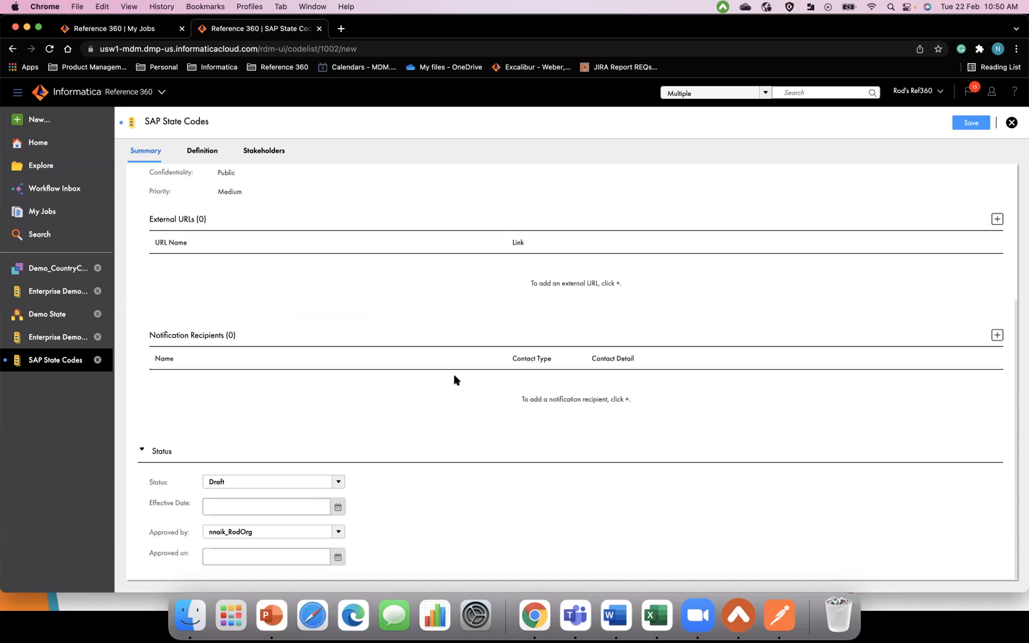
Make SAP State Codes dependent on Demo Country Code's Enterprise Demo Country Code list with Name as display attribute, and save the code list
scroll(455, 380, up, 4)
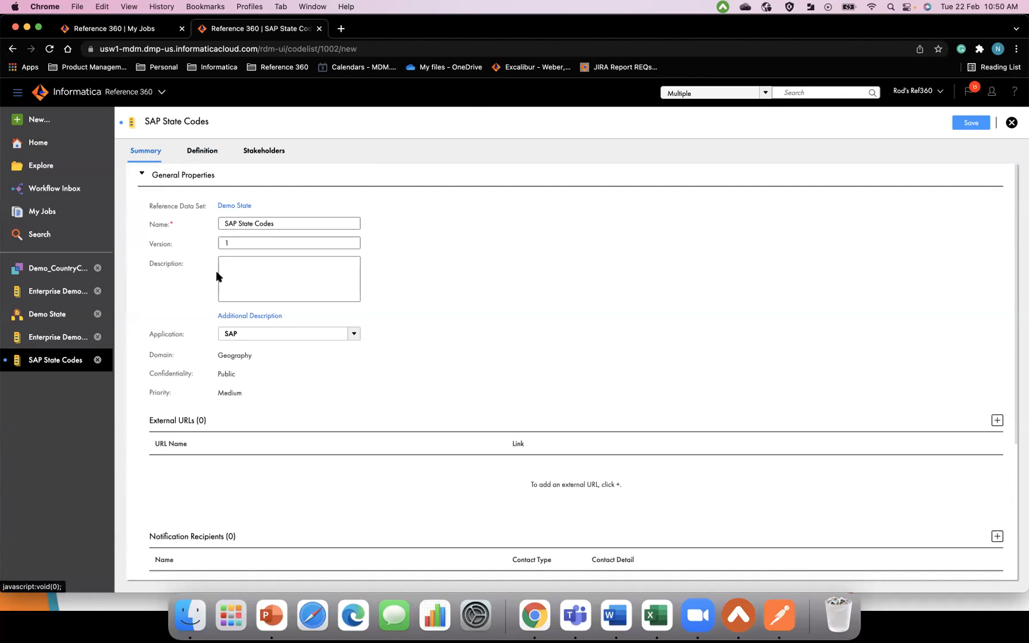
click(202, 152)
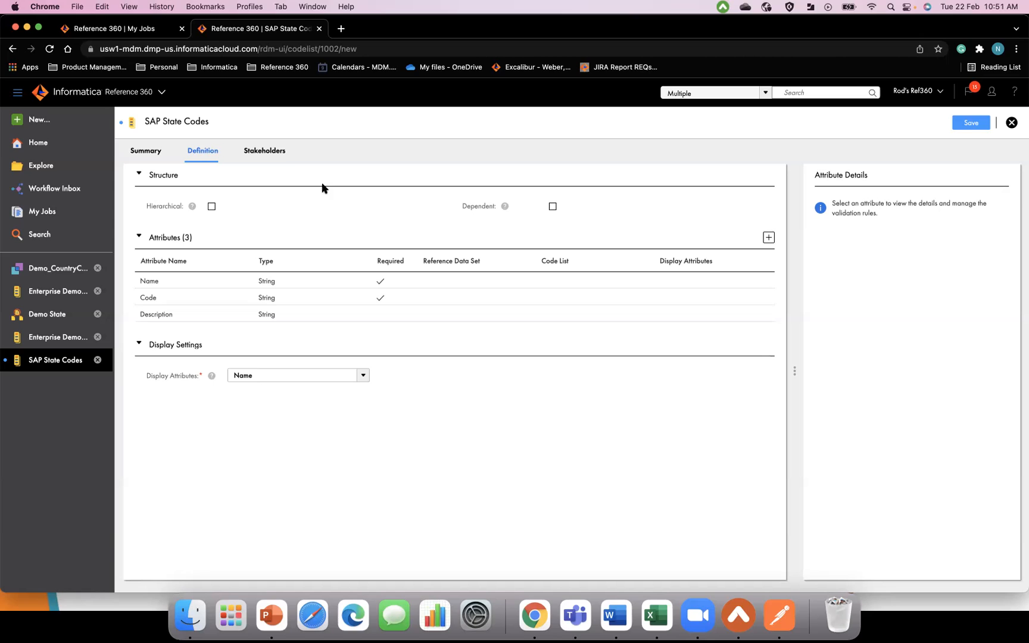
click(552, 207)
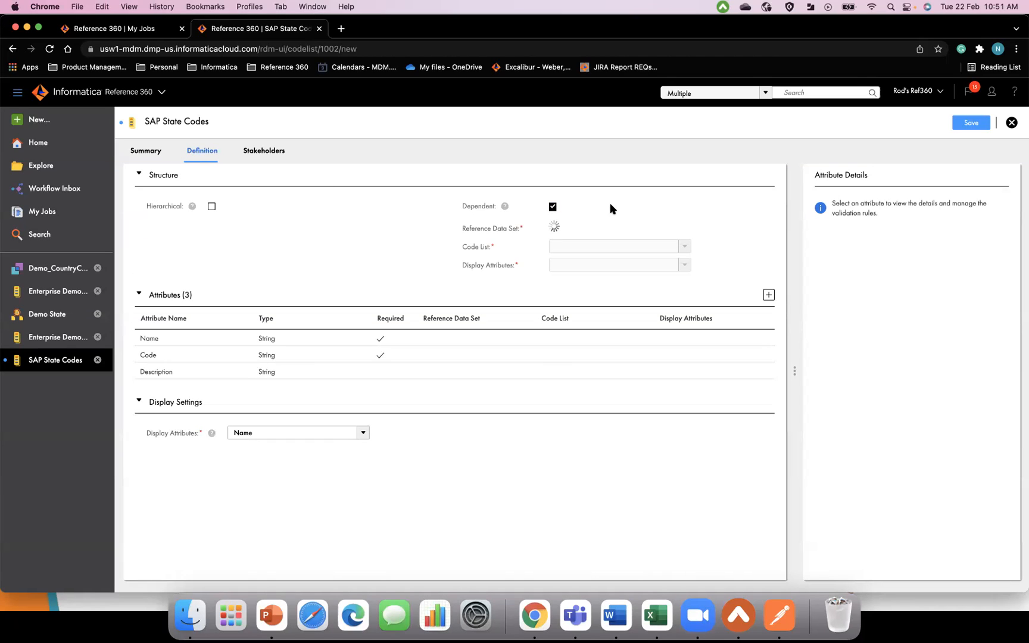
click(596, 223)
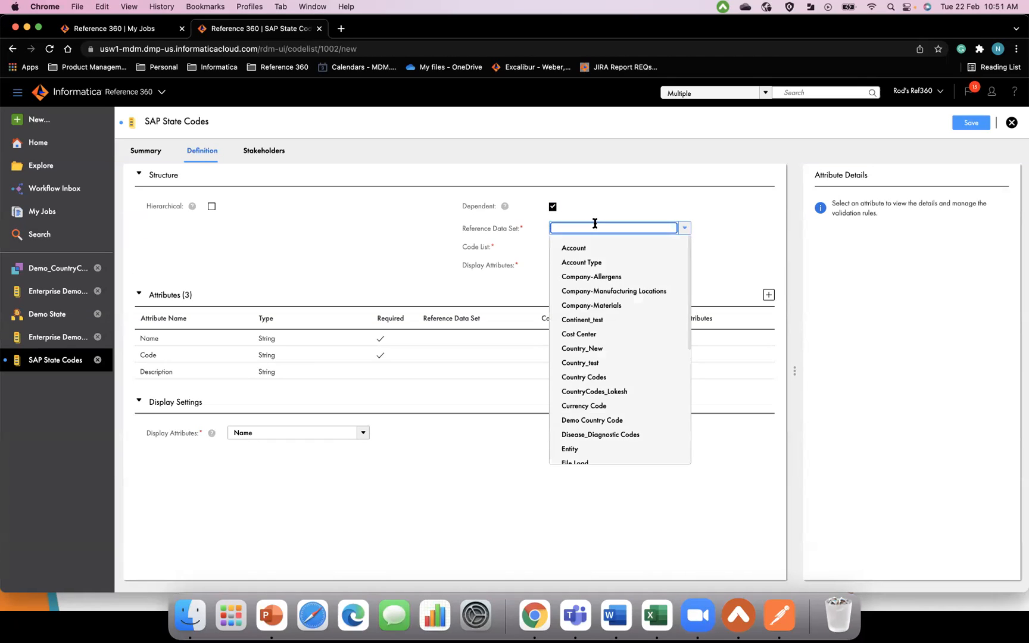
text(Demo)
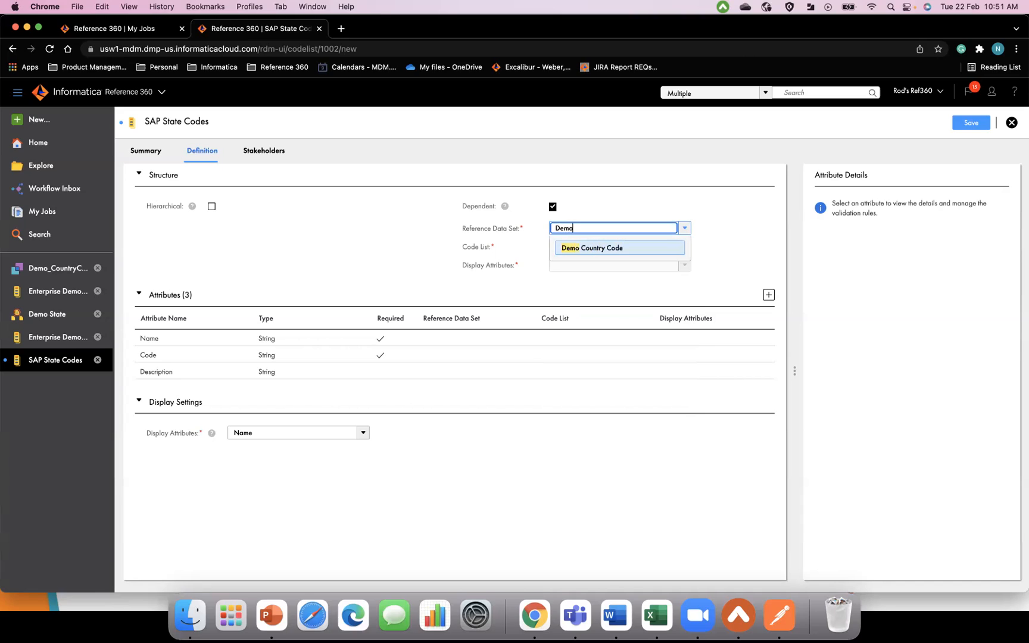
click(593, 244)
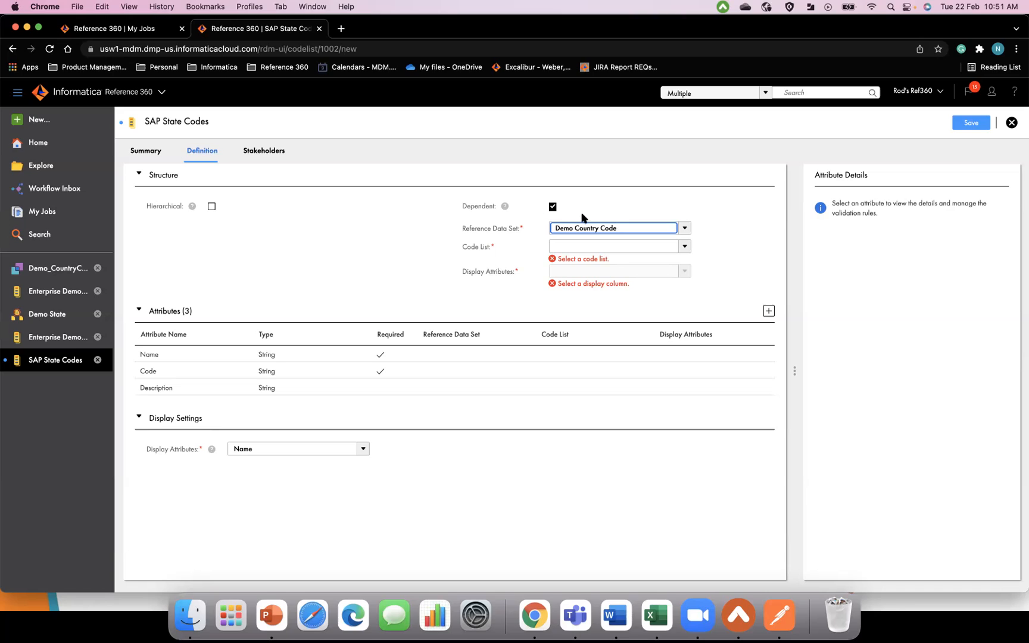
click(597, 247)
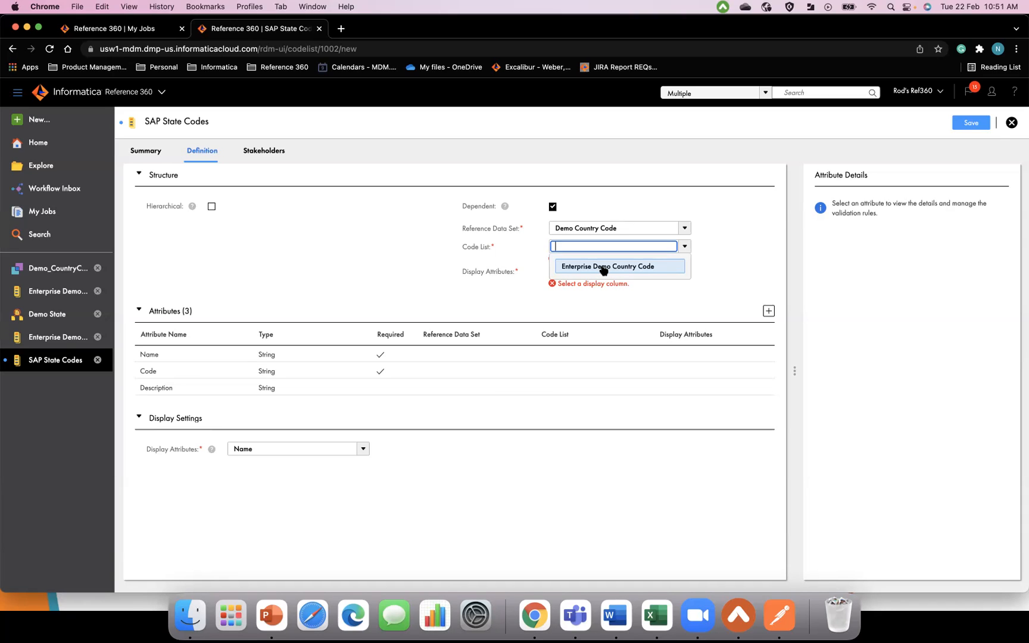
click(603, 268)
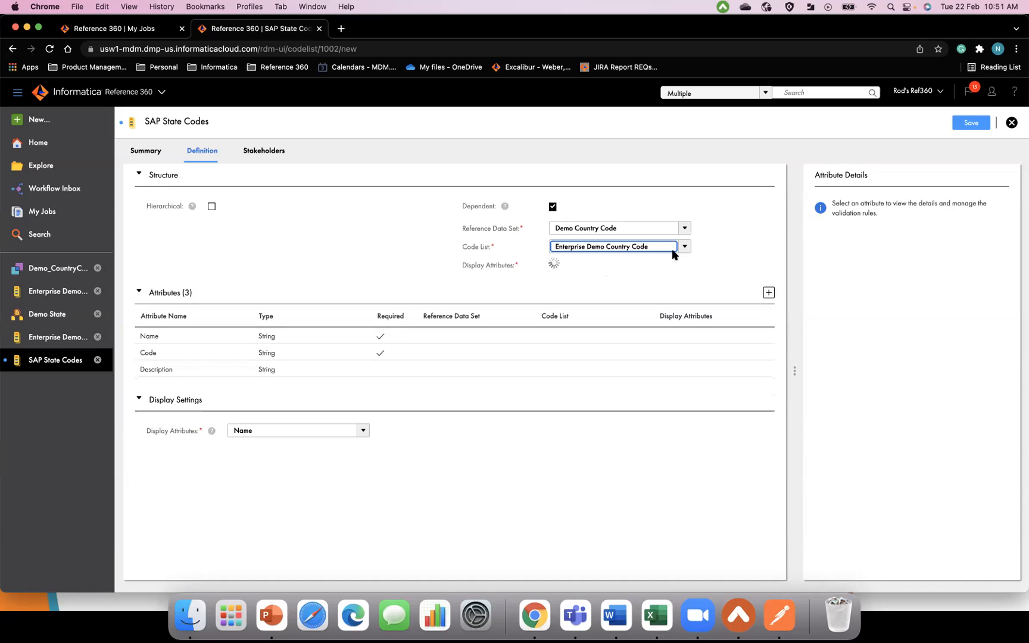
click(716, 253)
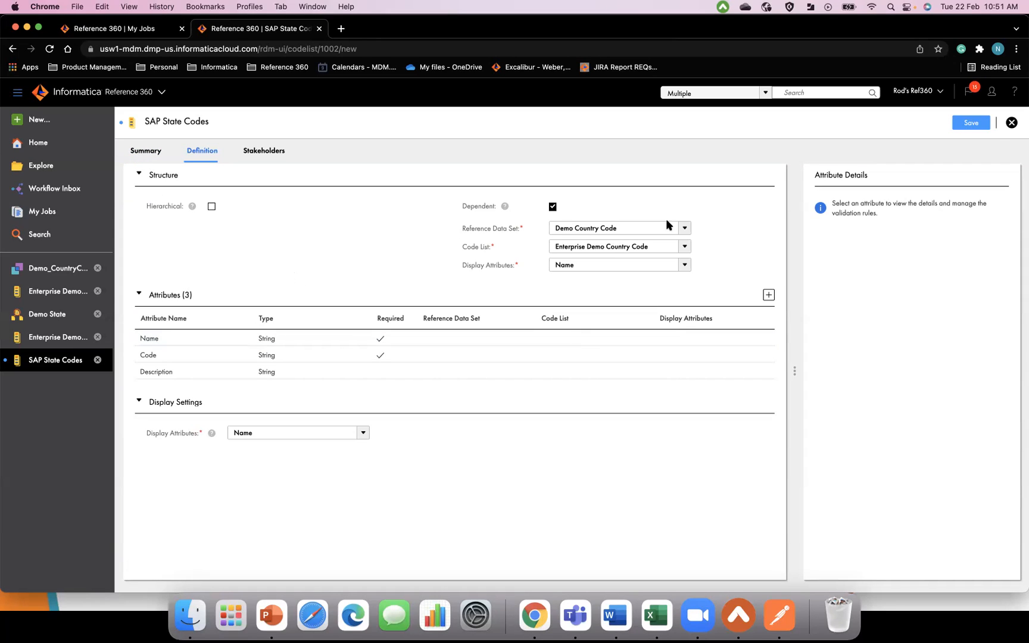
click(975, 123)
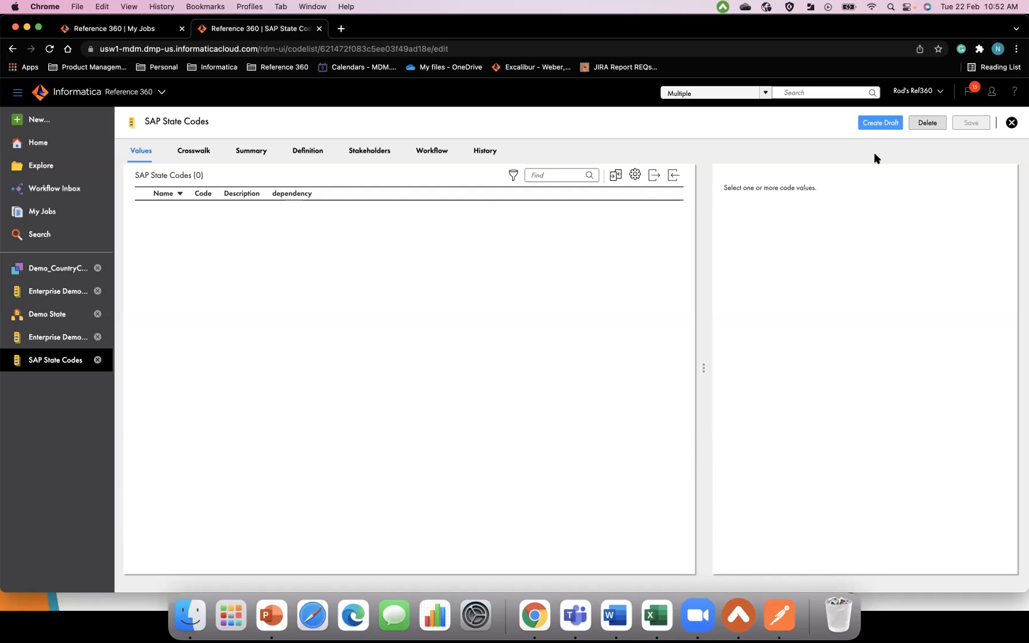
Start importing values into SAP State Codes and upload Demo_Enterprise State Codes.csv from the R360 Sample data folder
click(672, 179)
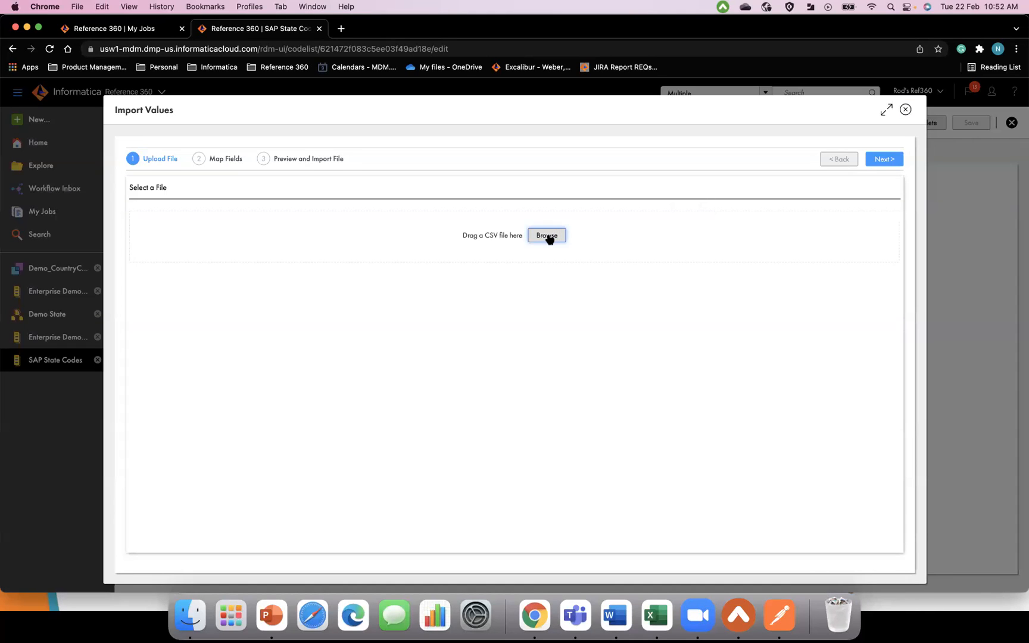
click(548, 235)
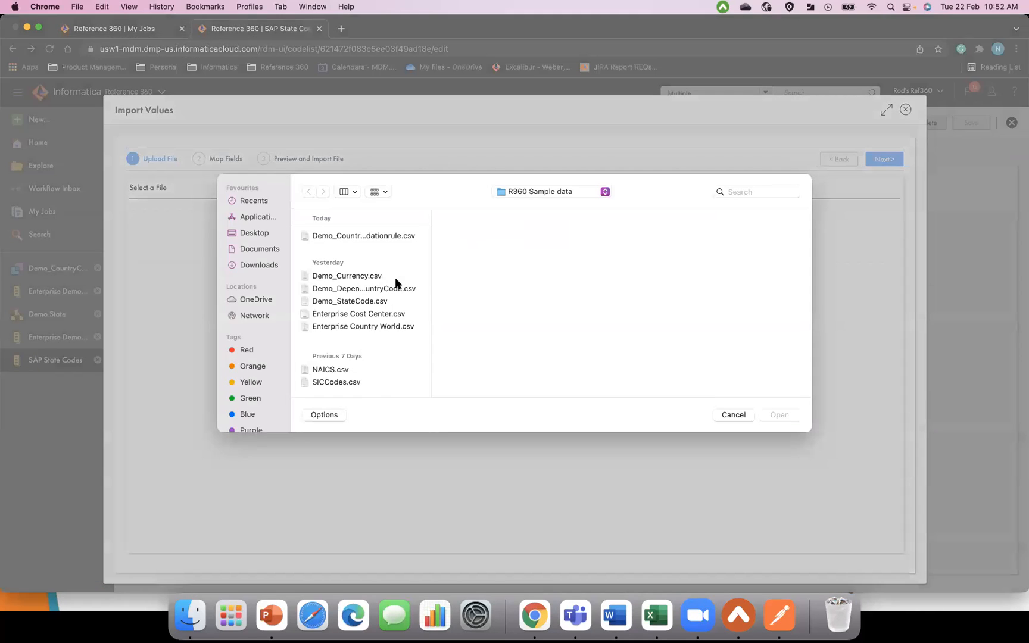
scroll(396, 282, down, 10)
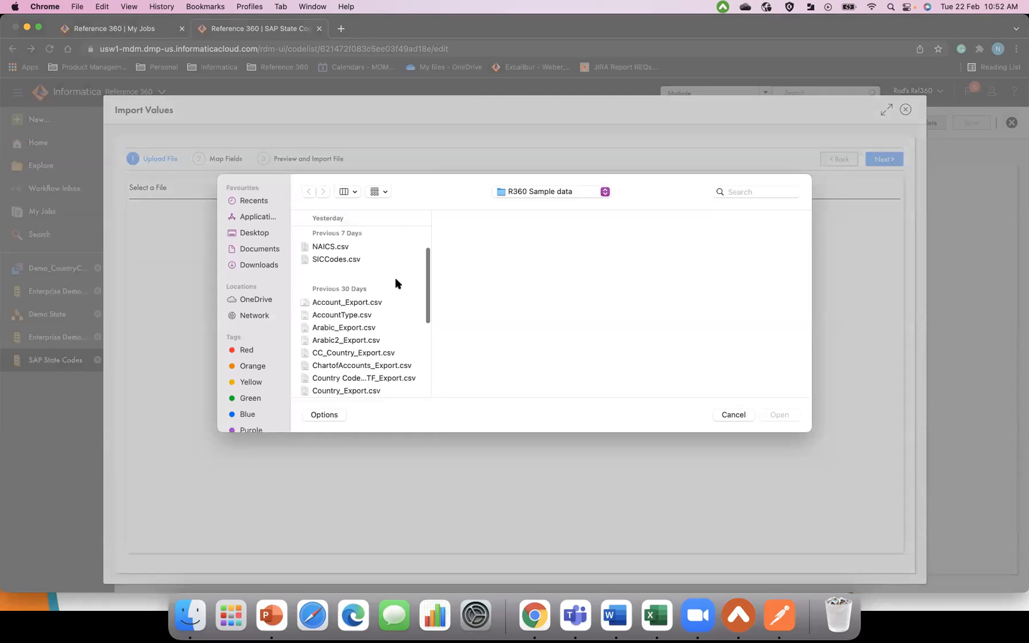
drag(425, 285, 543, 283)
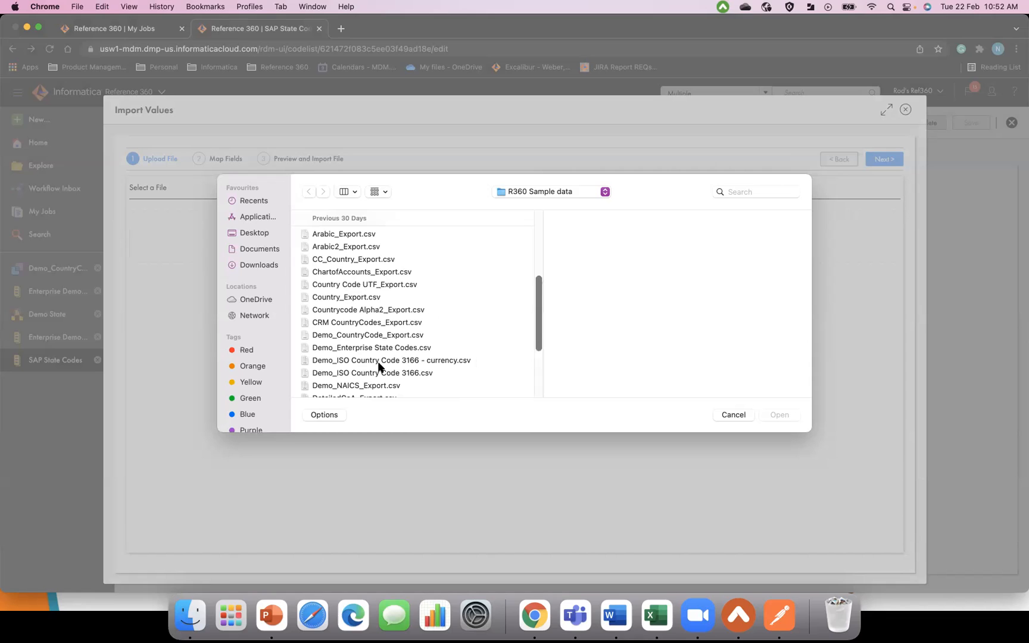
scroll(371, 376, down, 2)
scroll(370, 375, down, 1)
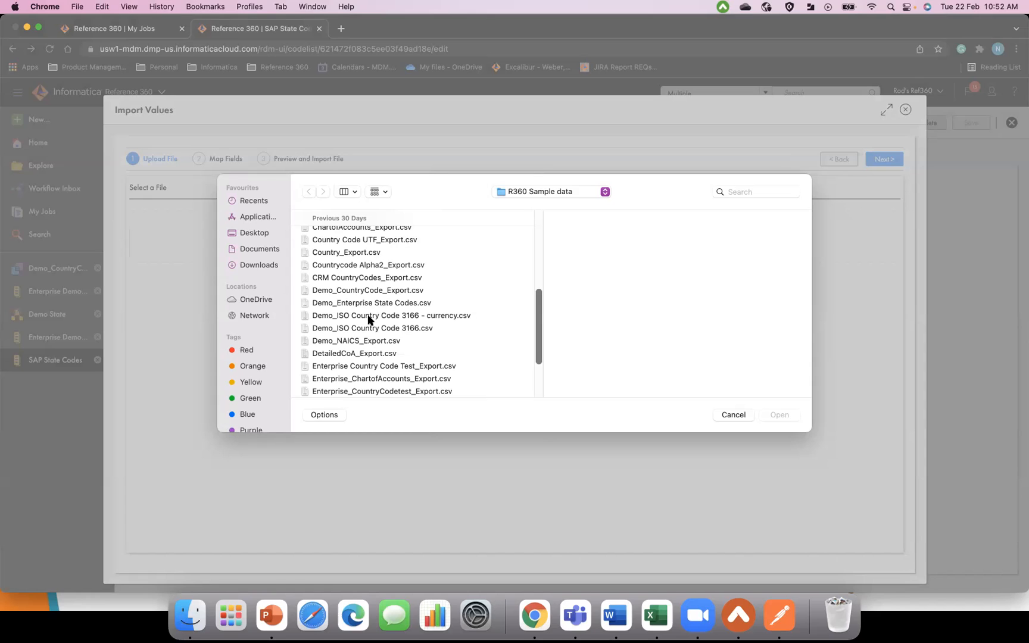
click(382, 303)
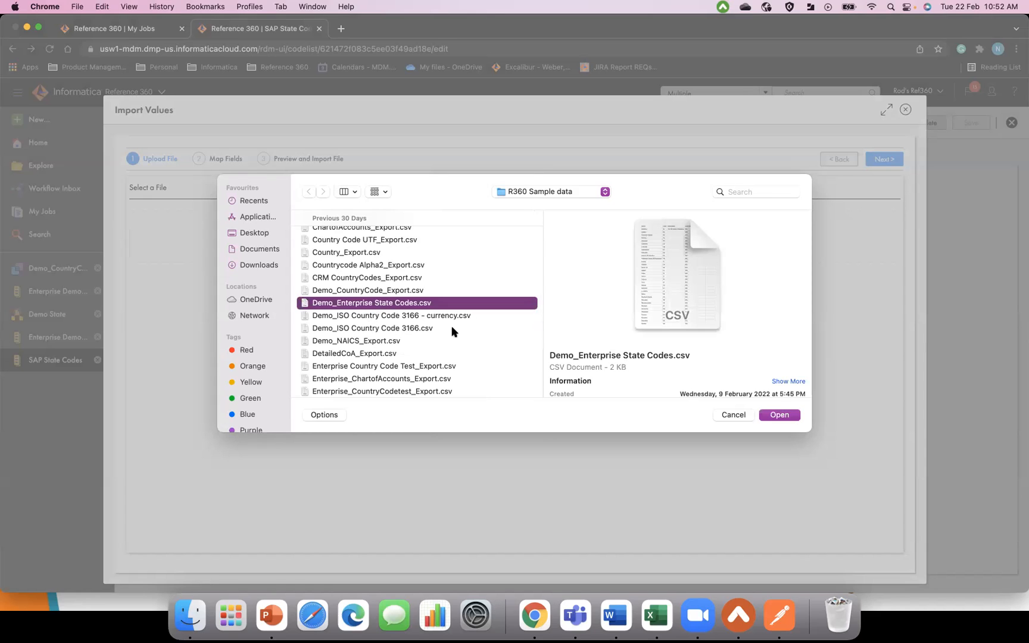
click(779, 415)
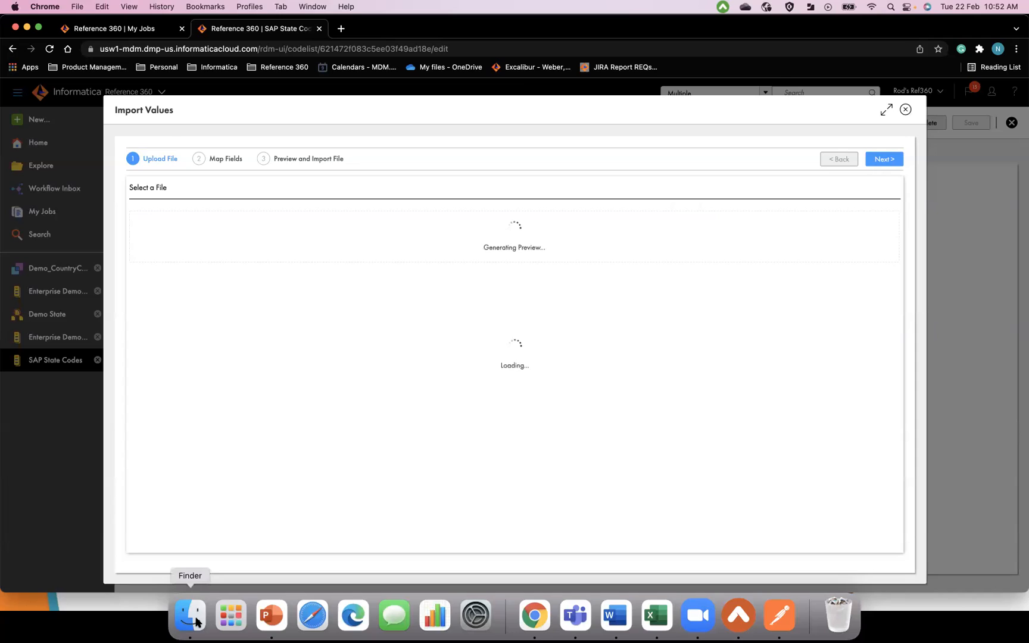
Switch to Finder, open Demo_StateCode.csv from R360 Sample data in Microsoft Excel, and examine its columns and state rows
click(196, 622)
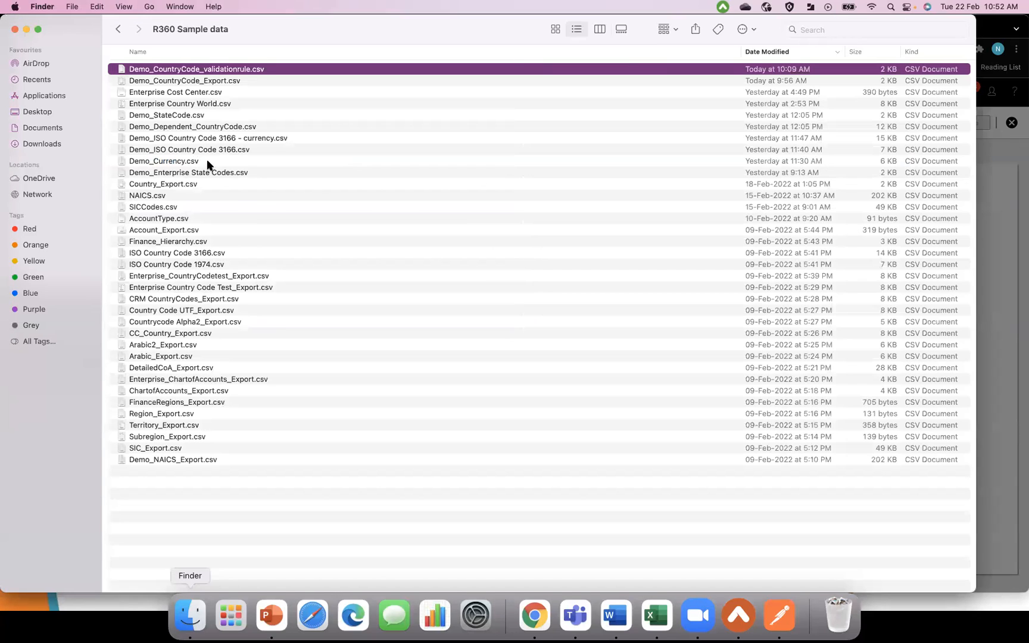
click(193, 117)
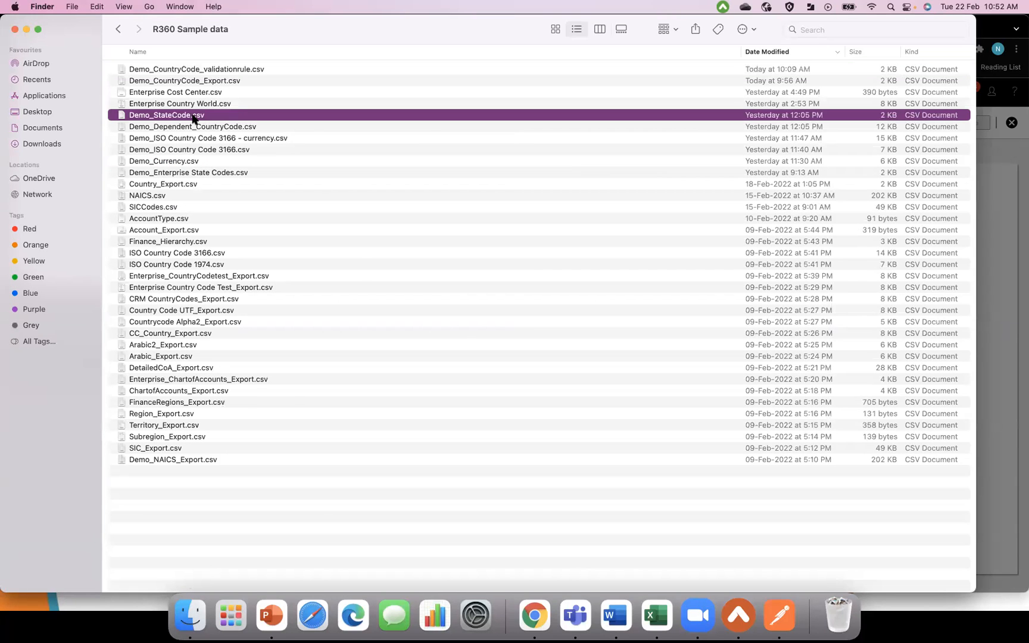
right_click(181, 116)
mouse_move(290, 134)
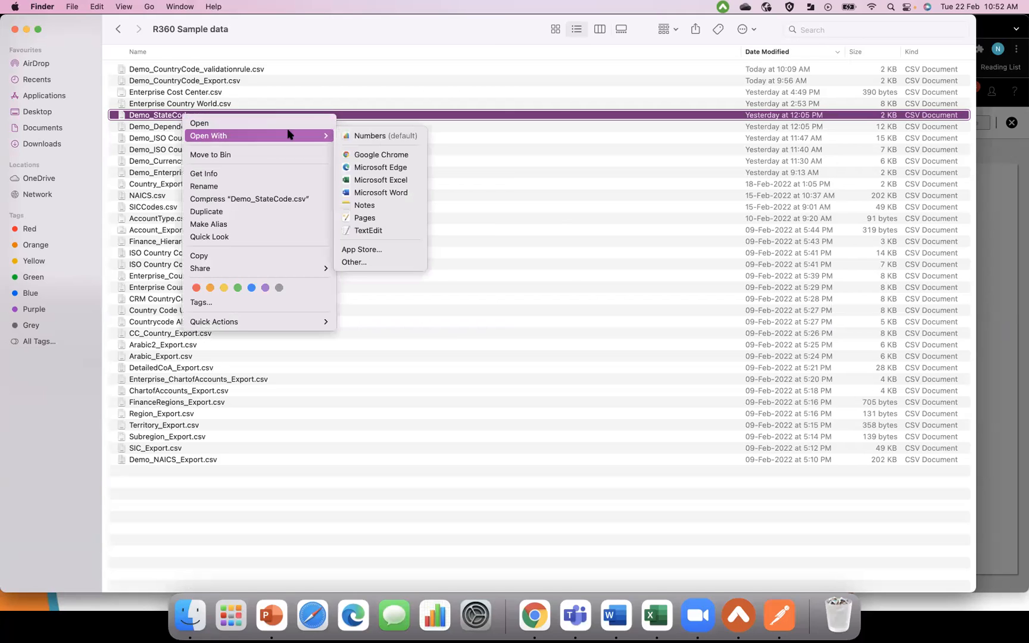
click(366, 181)
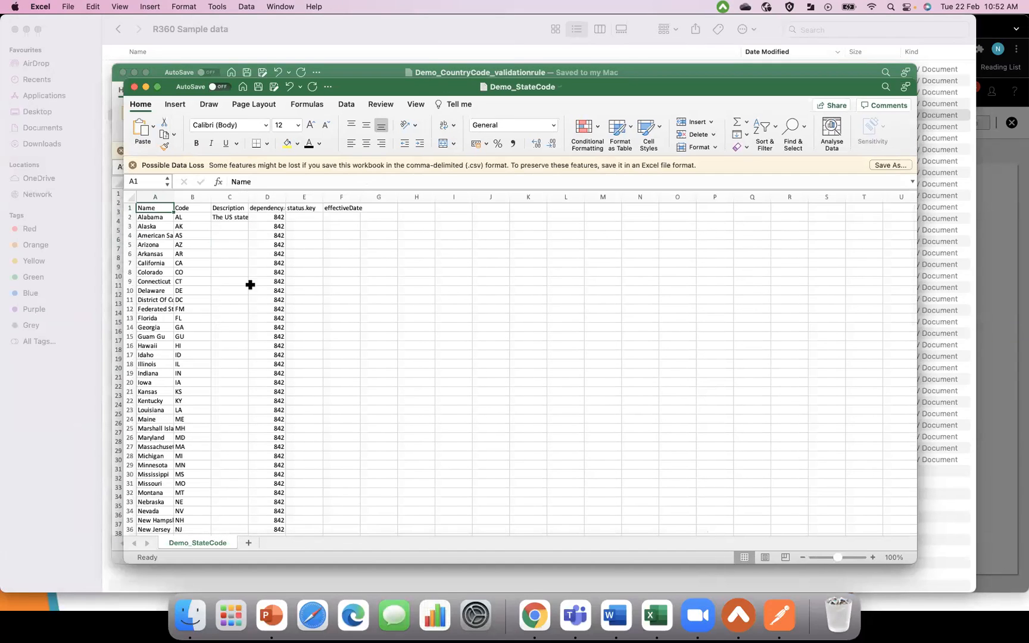
scroll(214, 277, down, 5)
scroll(214, 278, up, 5)
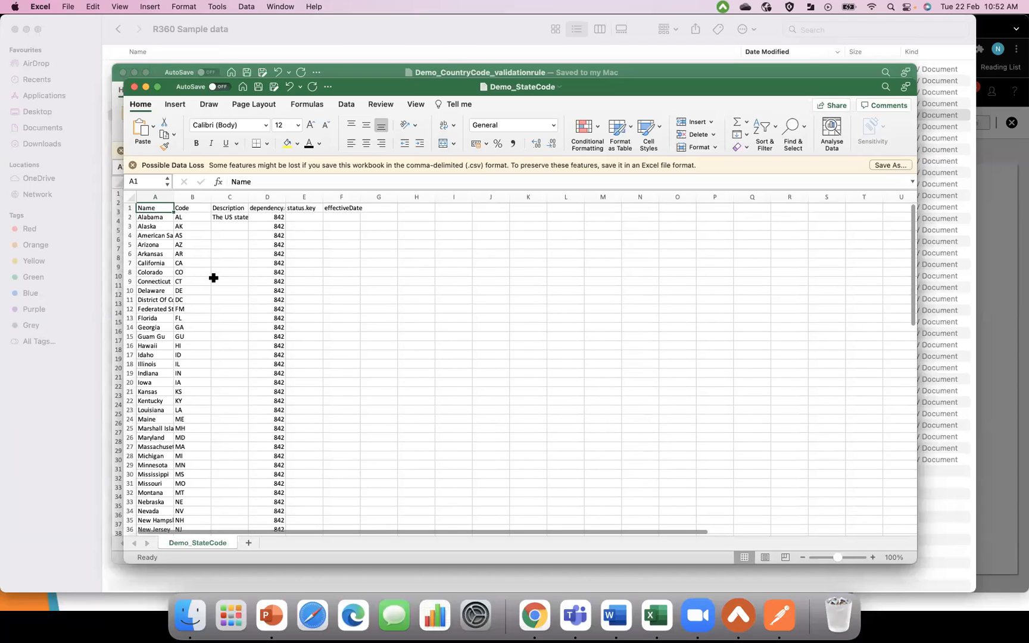
scroll(214, 277, down, 5)
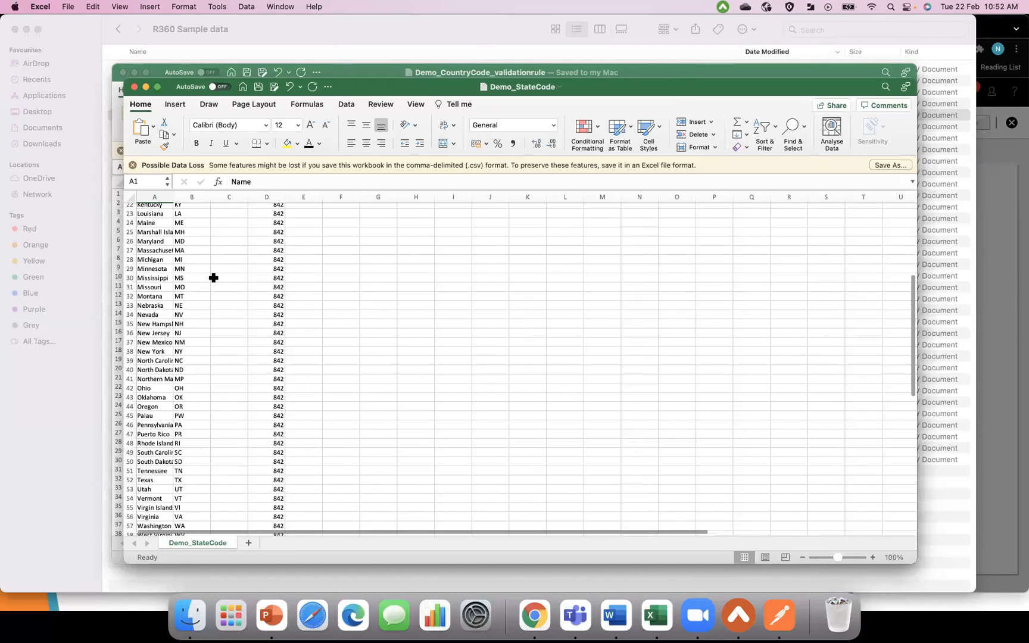
scroll(213, 278, up, 5)
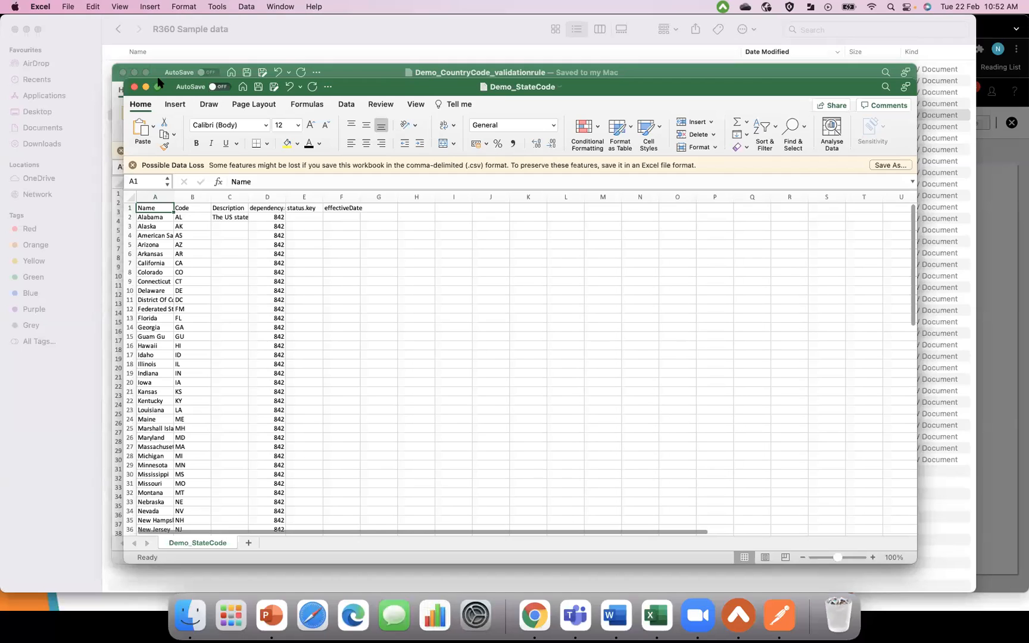